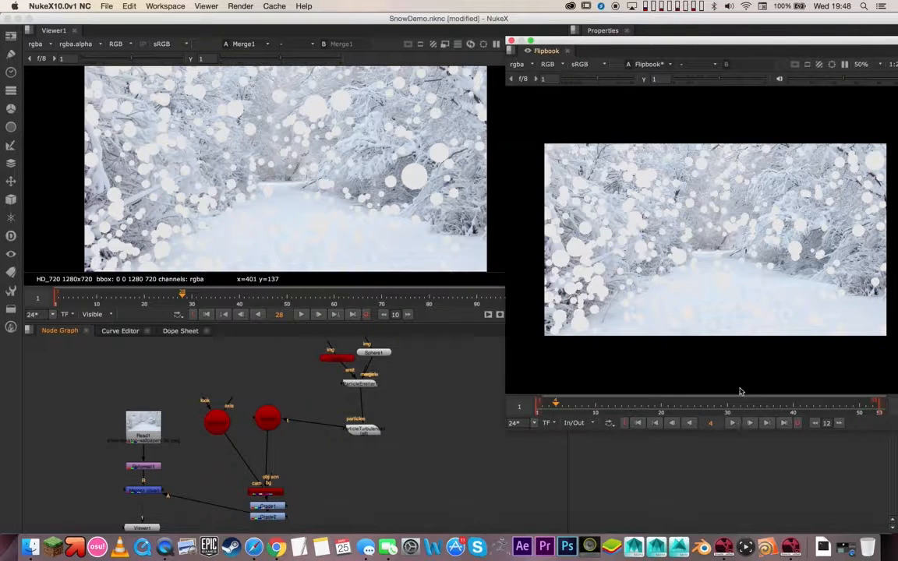
# Play the snow flipbook preview and close the flipbook window
pyautogui.click(733, 424)
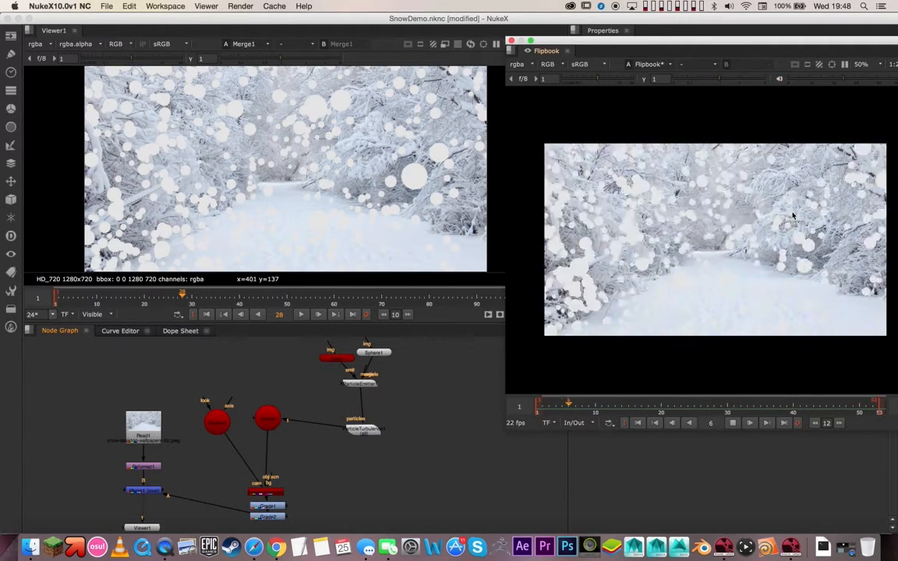
pyautogui.click(511, 40)
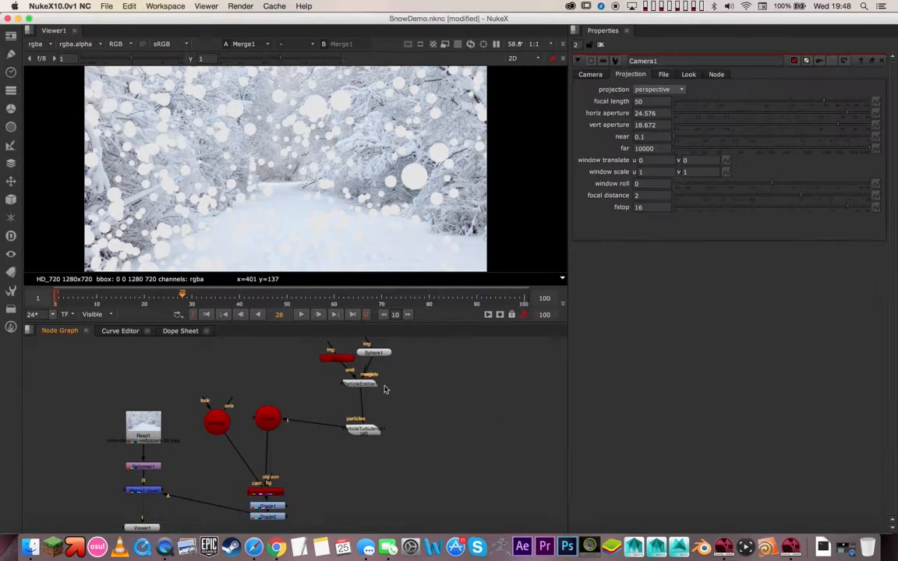
# Delete every node in the node graph except the Read node with the snow image
pyautogui.scroll(-3, 404, 411)
pyautogui.moveTo(217, 436); pyautogui.dragTo(367, 489)
pyautogui.press('Delete')
pyautogui.moveTo(275, 370); pyautogui.dragTo(525, 514)
pyautogui.press('Delete')
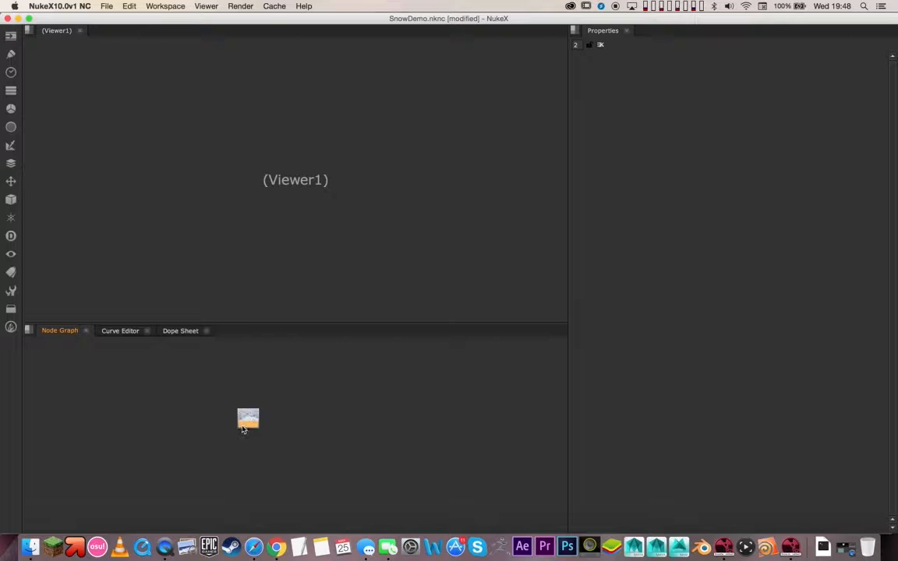
# Display the Read node's snow image in the viewer and place the Viewer node below it
pyautogui.click(244, 421)
pyautogui.press('1')
pyautogui.moveTo(248, 433); pyautogui.dragTo(252, 482)
pyautogui.scroll(3, 271, 437)
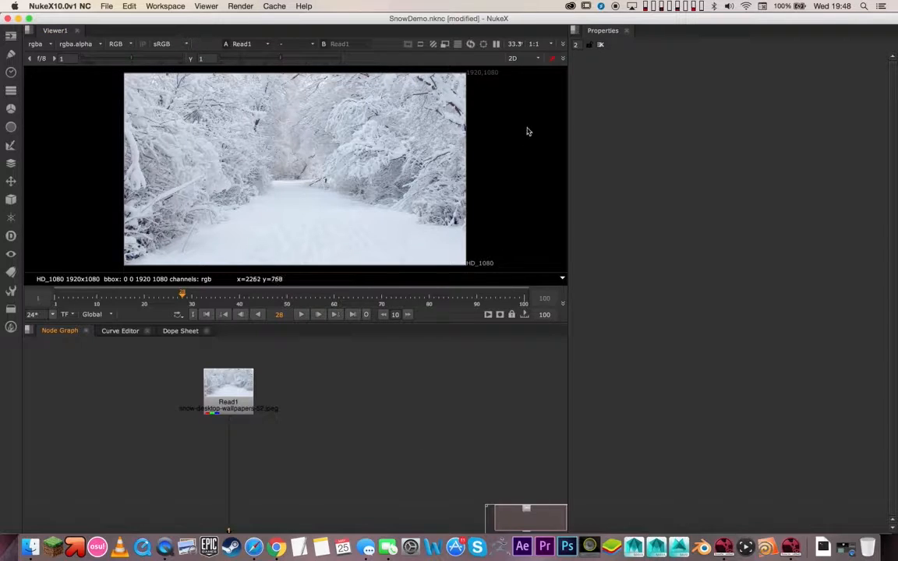
# Open the project settings to check the full size format, removing the accidentally added Write node
pyautogui.press('w')
pyautogui.press('s')
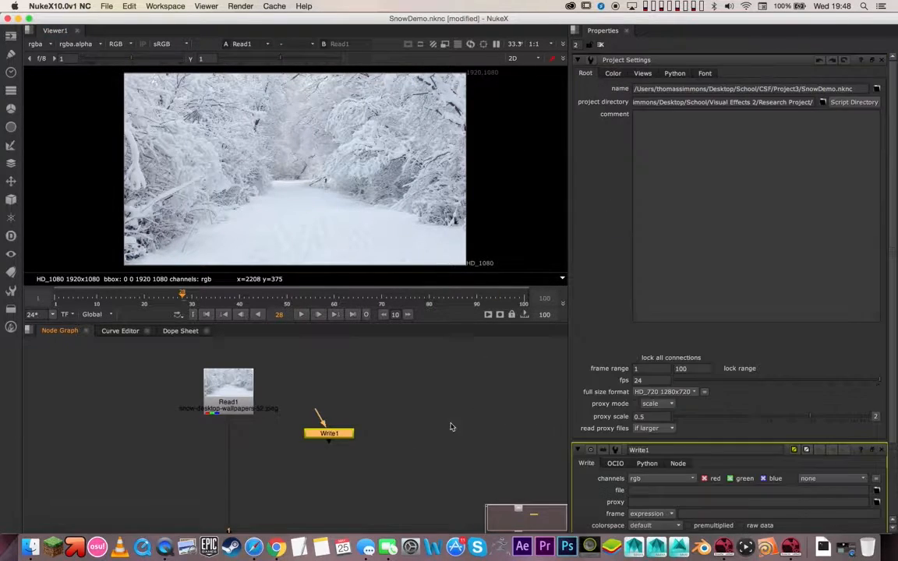
pyautogui.press('Delete')
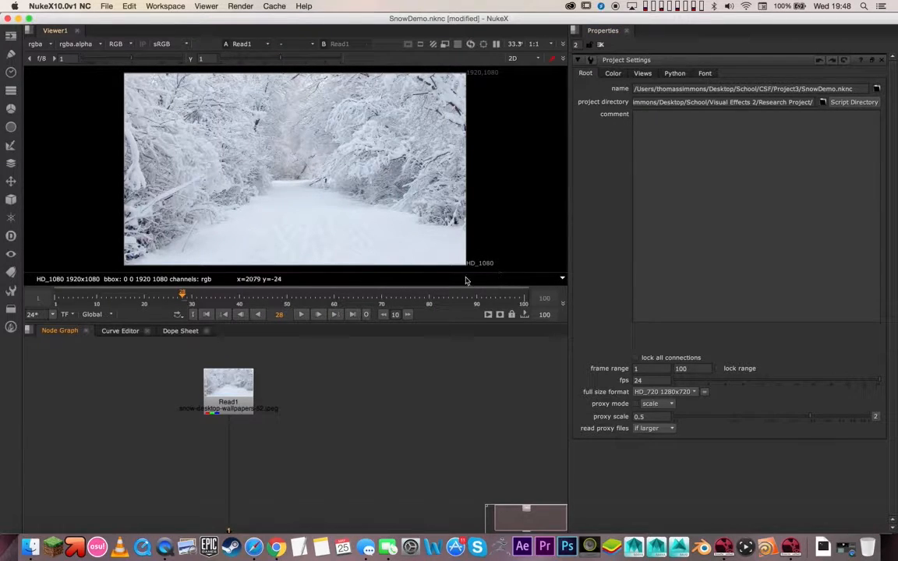
# Add a Reformat node below the Read node, keeping the root.format 1280x720 output
pyautogui.click(234, 391)
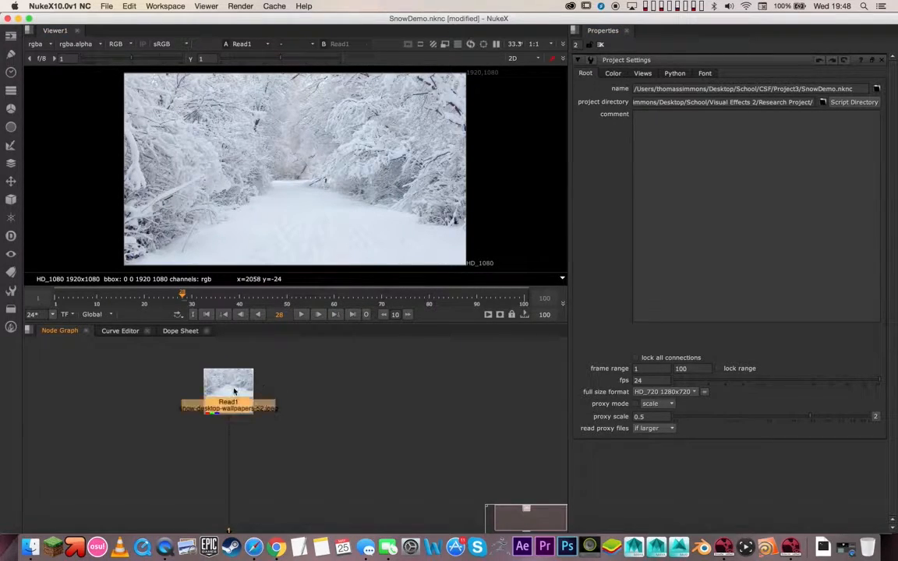
pyautogui.press('Tab')
pyautogui.write('ref')
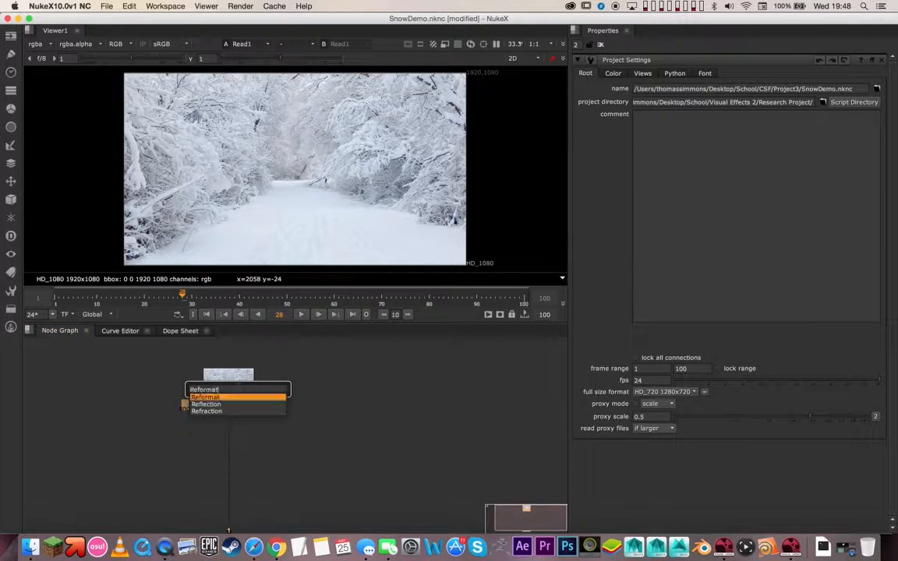
pyautogui.press('Return')
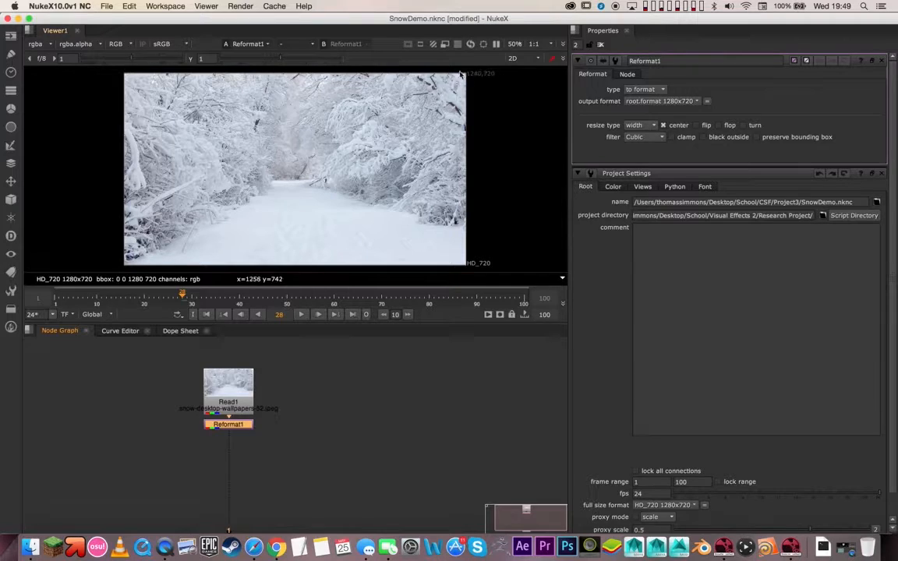
pyautogui.click(384, 431)
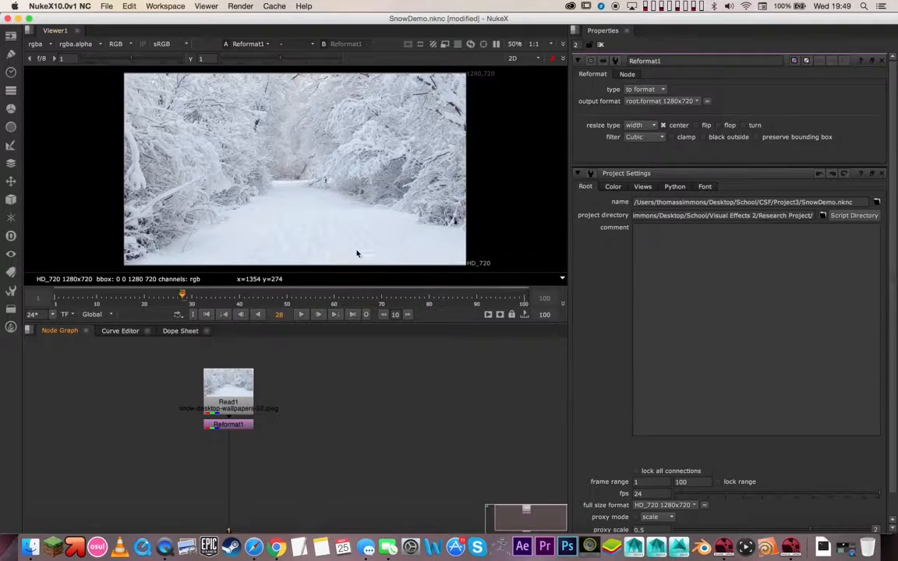
# Switch the viewer to the 3D workspace and angle the view down onto the ground grid
pyautogui.press('Tab')
pyautogui.keyDown('ctrl'); pyautogui.moveTo(393, 219); pyautogui.dragTo(893, 124); pyautogui.keyUp('ctrl')
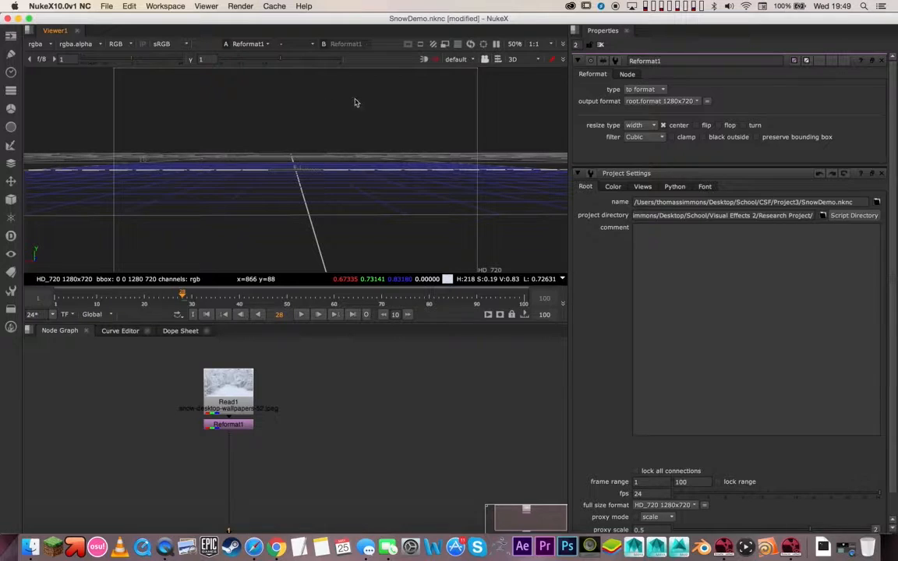
pyautogui.keyDown('ctrl'); pyautogui.moveTo(356, 102); pyautogui.dragTo(266, 200); pyautogui.keyUp('ctrl')
pyautogui.scroll(5, 372, 183)
pyautogui.keyDown('ctrl'); pyautogui.moveTo(372, 183); pyautogui.dragTo(309, 124); pyautogui.keyUp('ctrl')
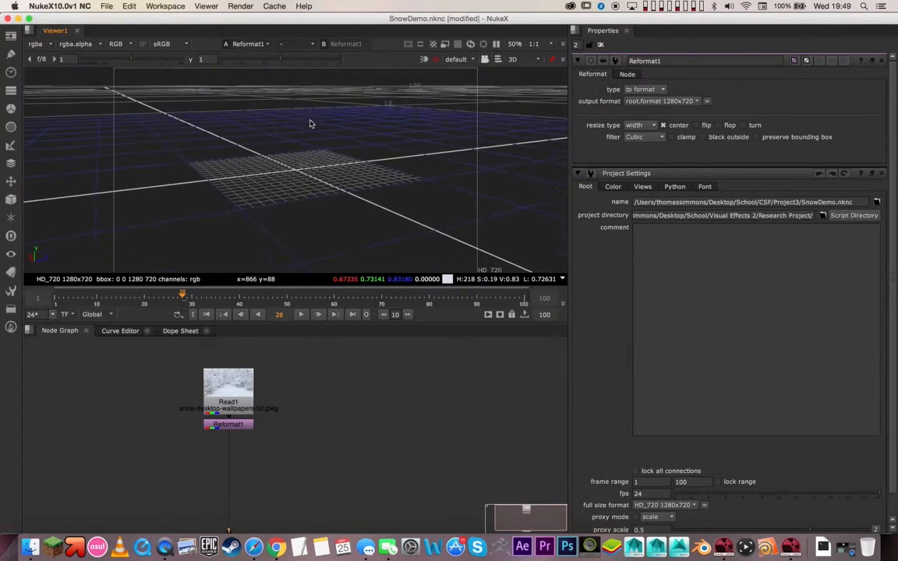
pyautogui.keyDown('ctrl'); pyautogui.moveTo(408, 128); pyautogui.dragTo(417, 165); pyautogui.keyUp('ctrl')
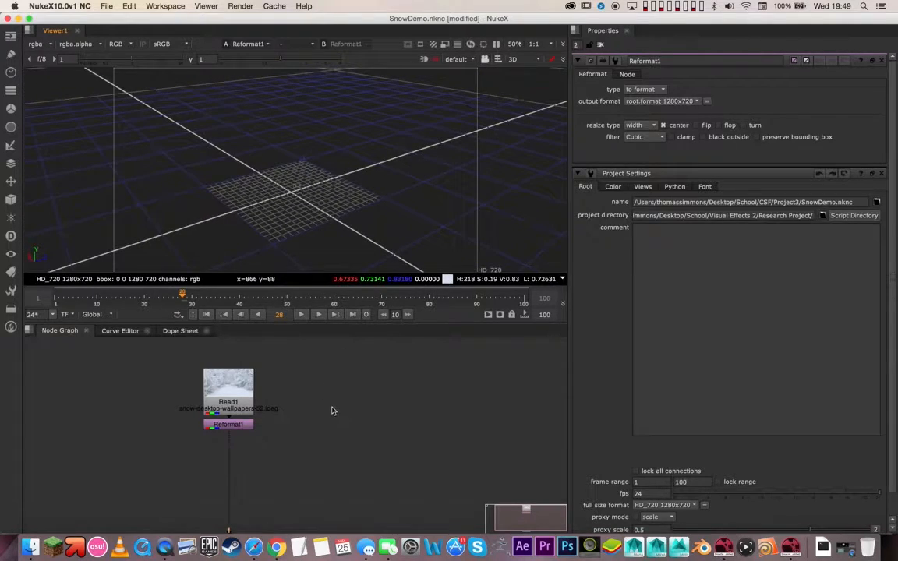
# Add a Camera node and place it beside the Read node in the node graph
pyautogui.press('Tab')
pyautogui.write('camera')
pyautogui.press('Return')
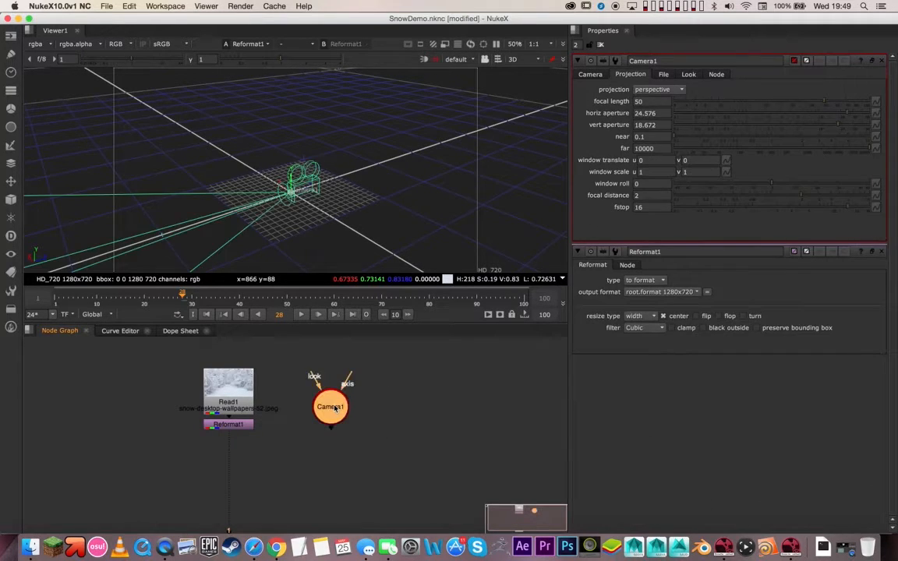
pyautogui.moveTo(332, 411); pyautogui.dragTo(337, 382)
# Add a Scene node and place it beside the Camera node
pyautogui.click(384, 446)
pyautogui.press('Tab')
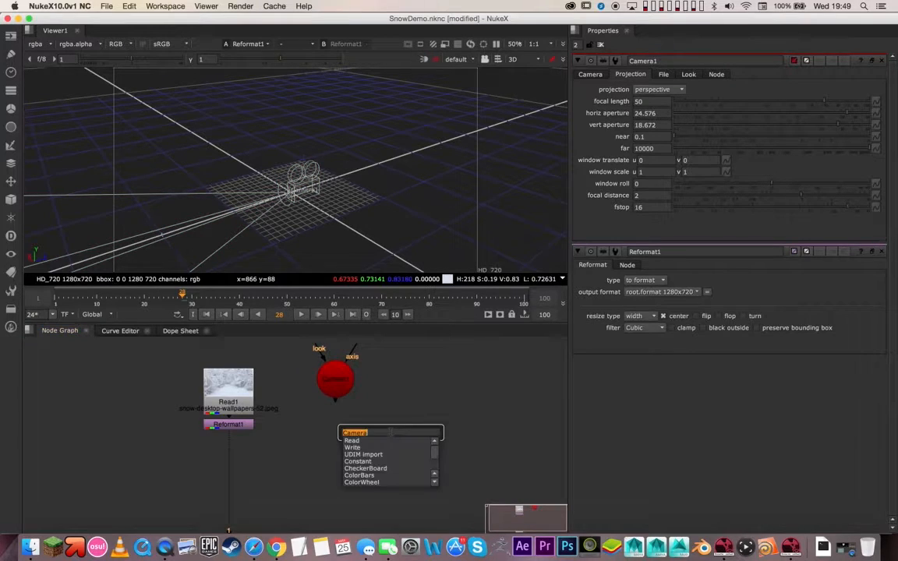
pyautogui.write('scene')
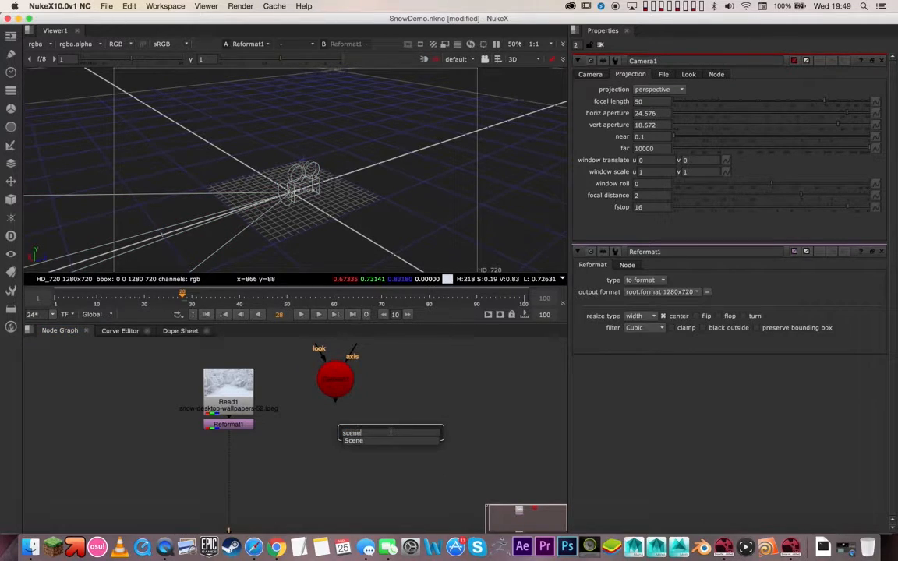
pyautogui.press('Return')
pyautogui.moveTo(379, 433); pyautogui.dragTo(434, 380)
# Add a ScanlineRender node and connect its cam input to the Camera node
pyautogui.click(418, 434)
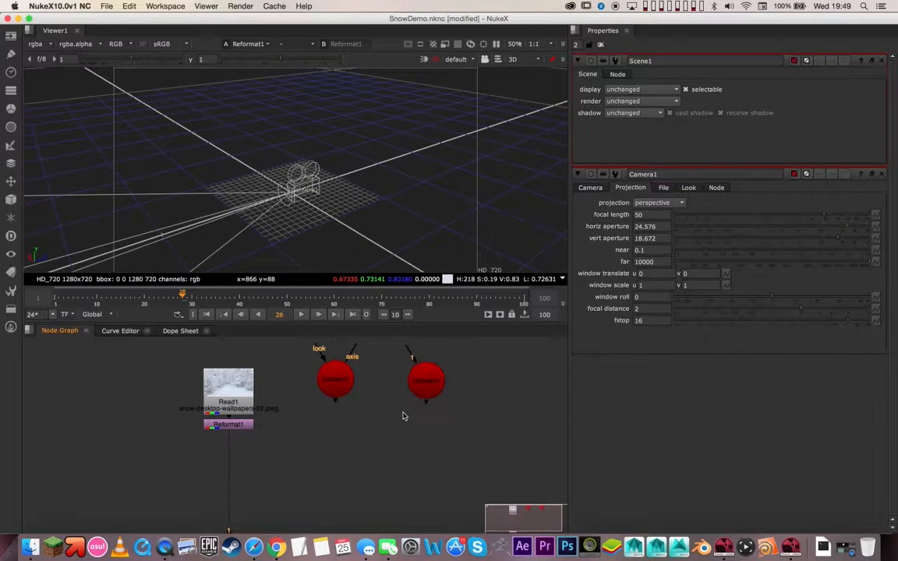
pyautogui.press('Tab')
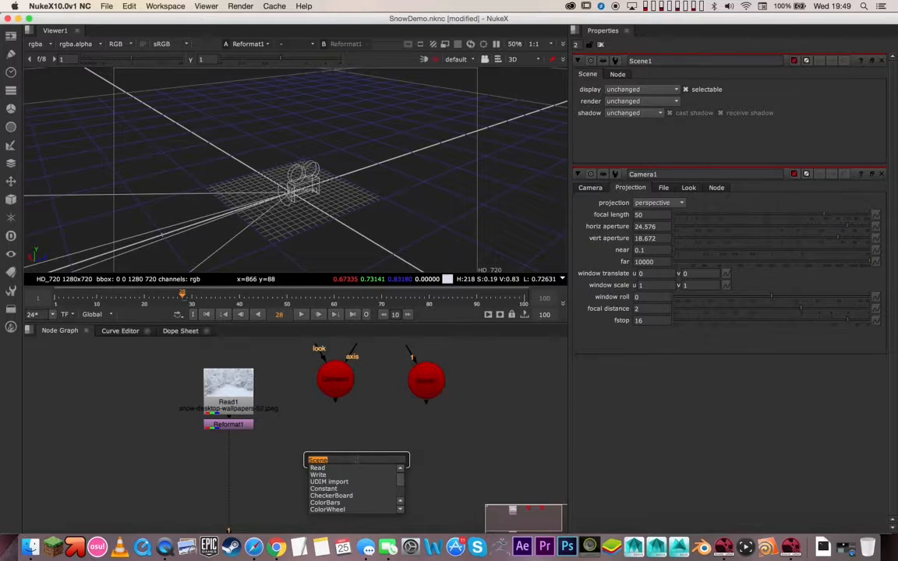
pyautogui.write('scal')
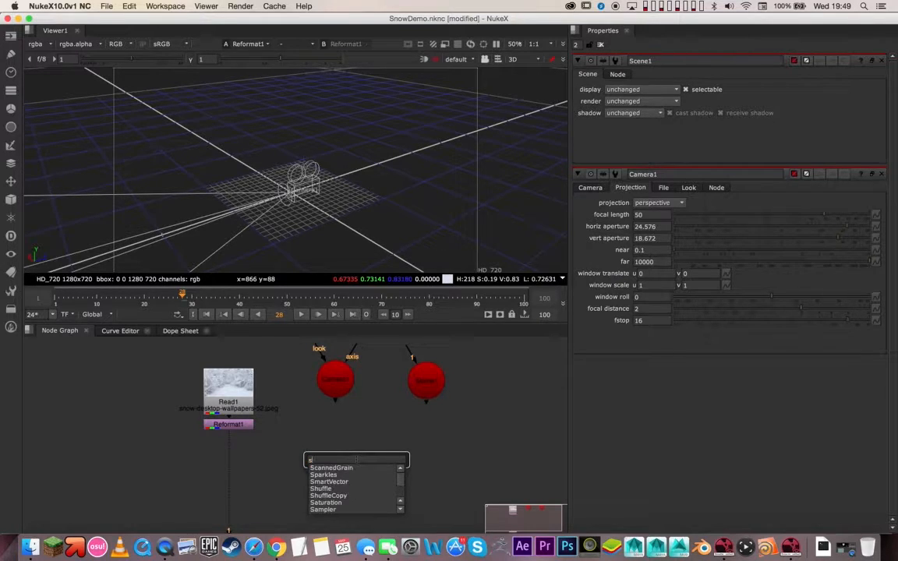
pyautogui.press('Return')
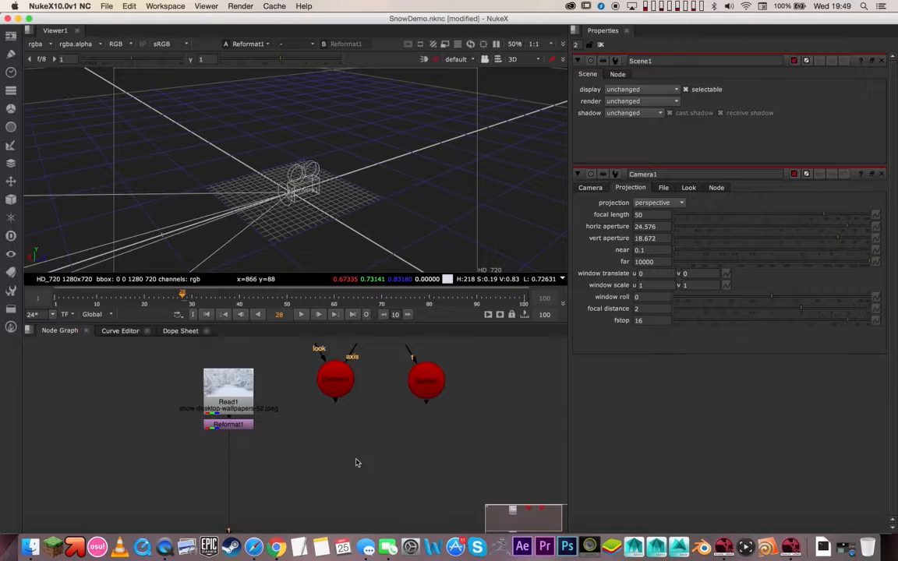
pyautogui.moveTo(408, 433); pyautogui.dragTo(335, 383)
# Connect the ScanlineRender's obj/scn input to the Scene node and centre the render node below the camera and scene
pyautogui.scroll(3, 364, 437)
pyautogui.moveTo(382, 439); pyautogui.dragTo(419, 433)
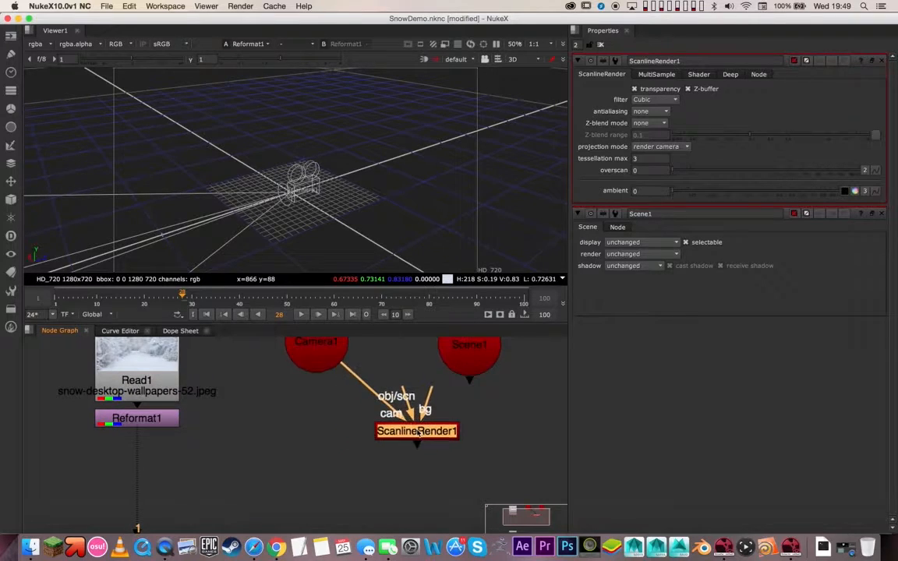
pyautogui.moveTo(413, 397); pyautogui.dragTo(470, 359)
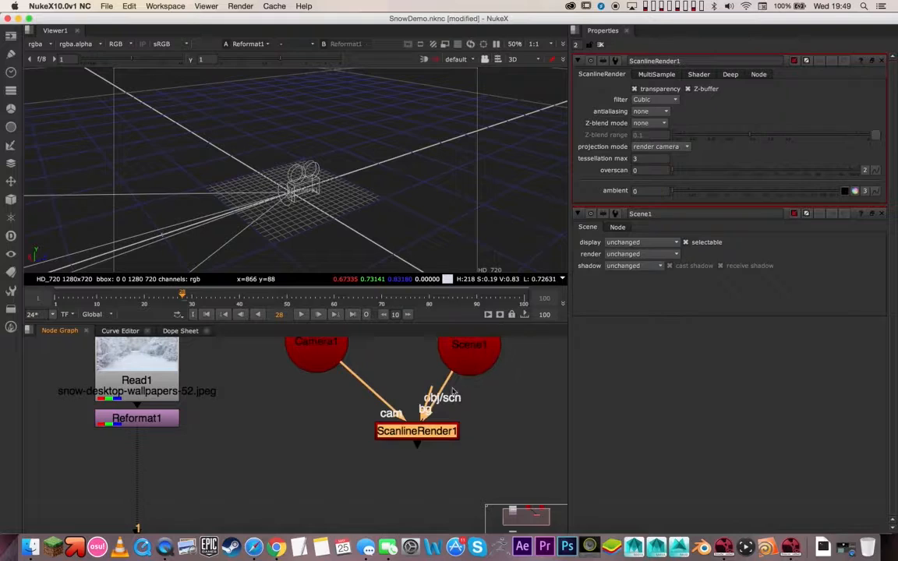
pyautogui.moveTo(435, 434); pyautogui.dragTo(405, 448)
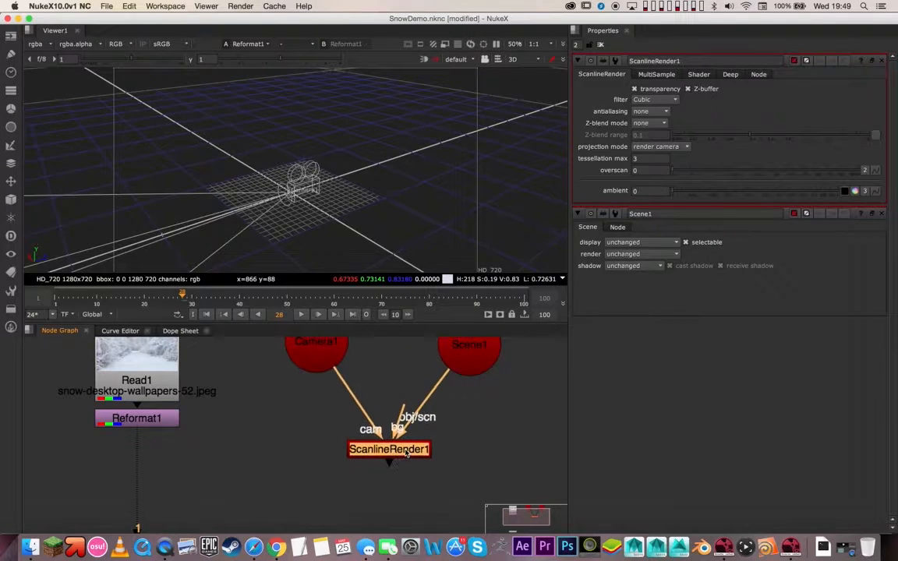
# Add a Merge node between the Reformat and Viewer nodes, with the ScanlineRender feeding its A input
pyautogui.scroll(-3, 384, 444)
pyautogui.click(346, 474)
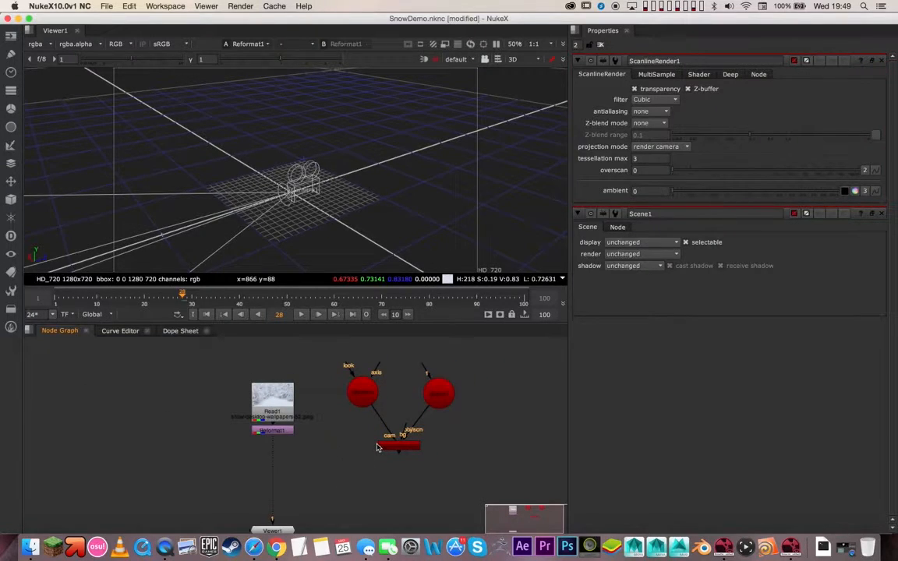
pyautogui.press('m')
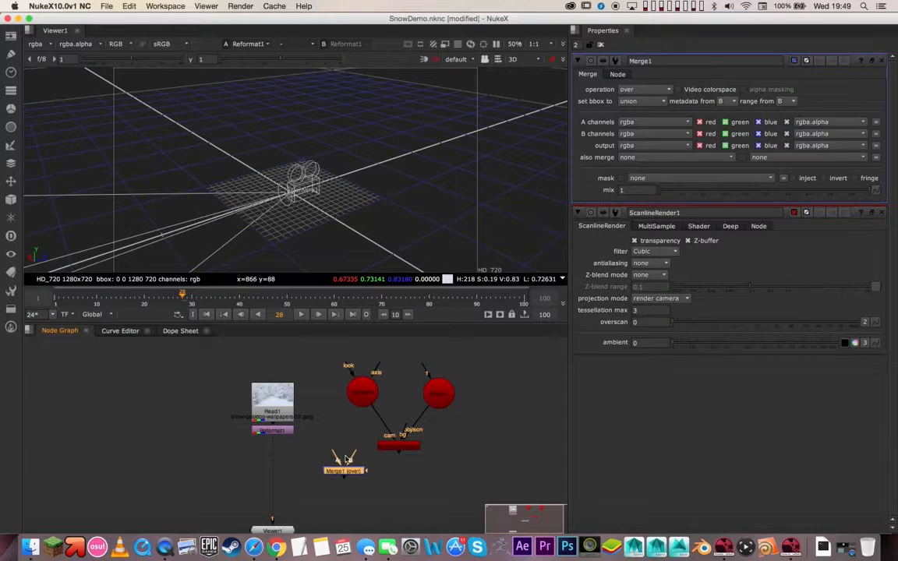
pyautogui.moveTo(335, 457); pyautogui.dragTo(269, 413)
pyautogui.moveTo(345, 476); pyautogui.dragTo(274, 474)
# Add a ParticleEmitter node above the Scene node and connect it to the scene's input
pyautogui.moveTo(466, 435); pyautogui.dragTo(431, 476, button='middle')
pyautogui.click(447, 401)
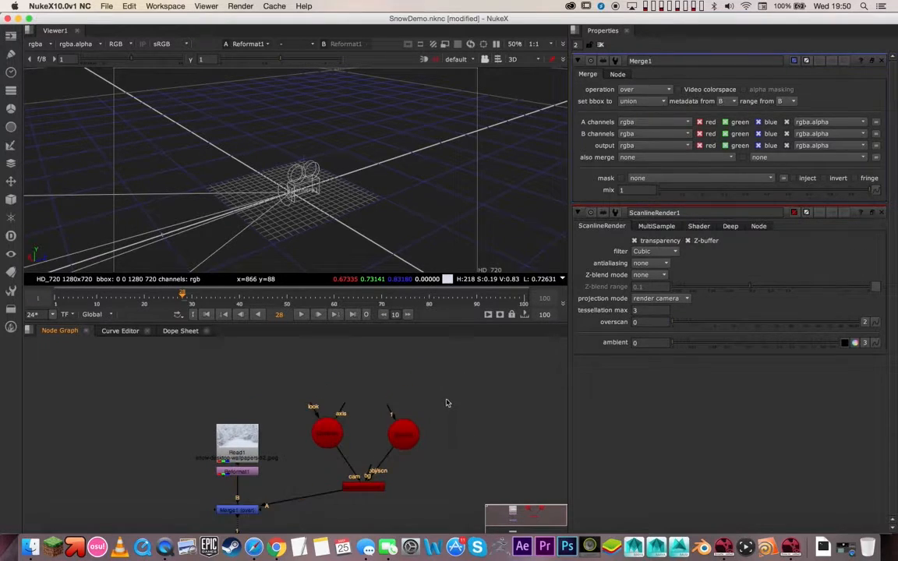
pyautogui.press('Tab')
pyautogui.write('part')
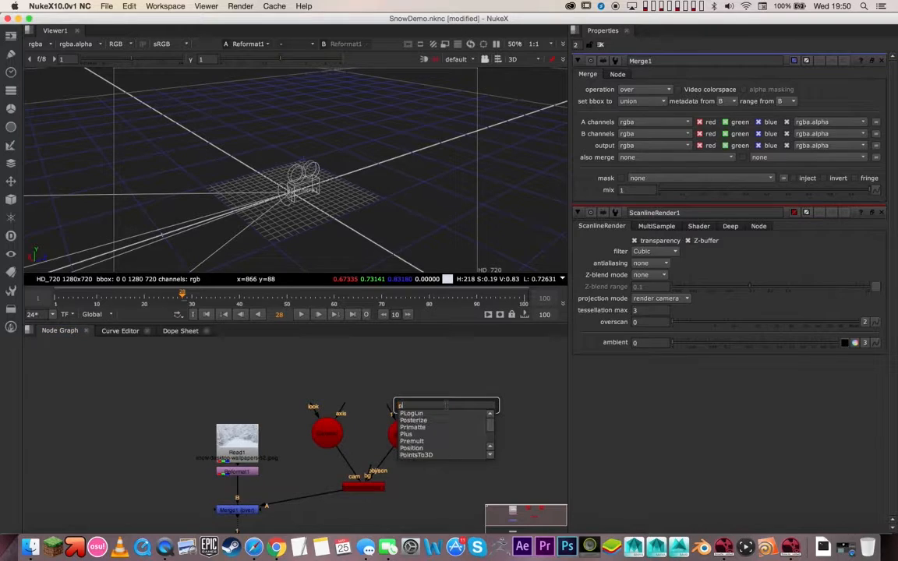
pyautogui.press('Down')
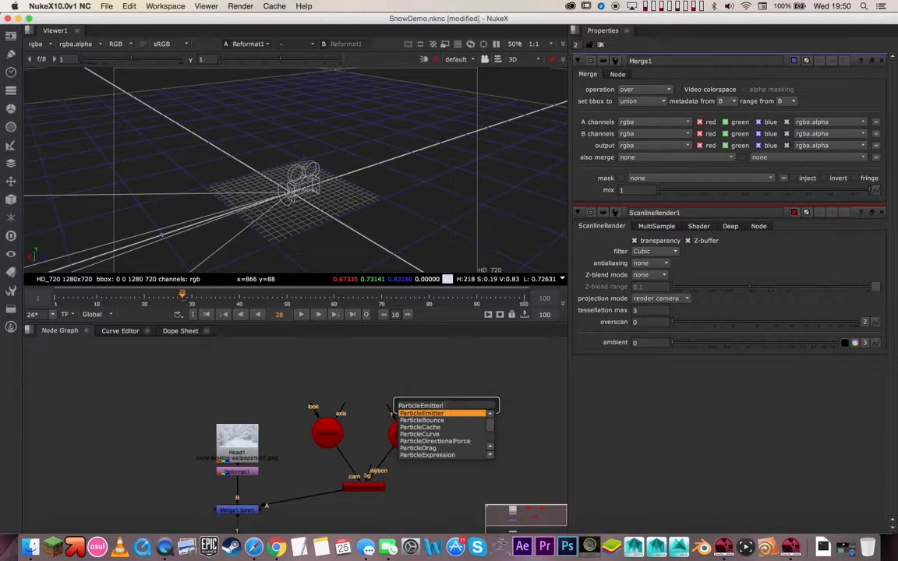
pyautogui.press('Return')
pyautogui.moveTo(454, 387); pyautogui.dragTo(407, 427)
# Go to frame 2 and examine the emitted particles around the camera from several angles
pyautogui.keyDown('super'); pyautogui.moveTo(350, 222); pyautogui.dragTo(317, 162); pyautogui.keyUp('super')
pyautogui.moveTo(95, 297); pyautogui.dragTo(59, 297)
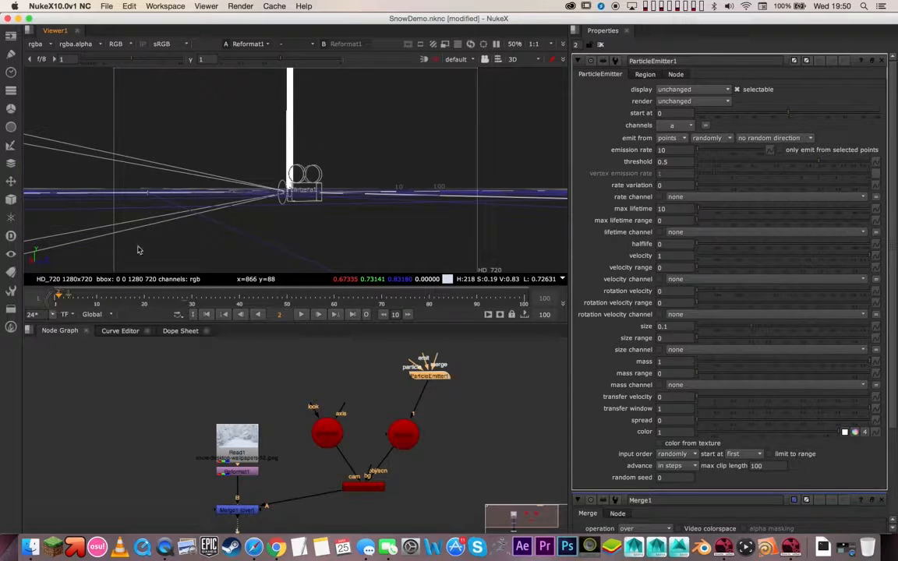
pyautogui.keyDown('super'); pyautogui.moveTo(340, 138); pyautogui.dragTo(305, 177); pyautogui.keyUp('super')
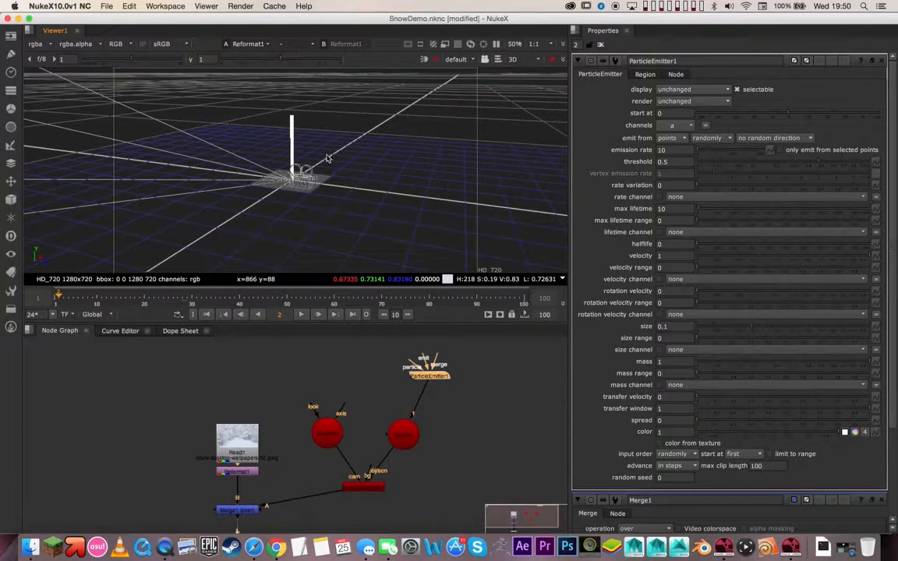
pyautogui.keyDown('super'); pyautogui.moveTo(262, 182); pyautogui.dragTo(448, 142); pyautogui.keyUp('super')
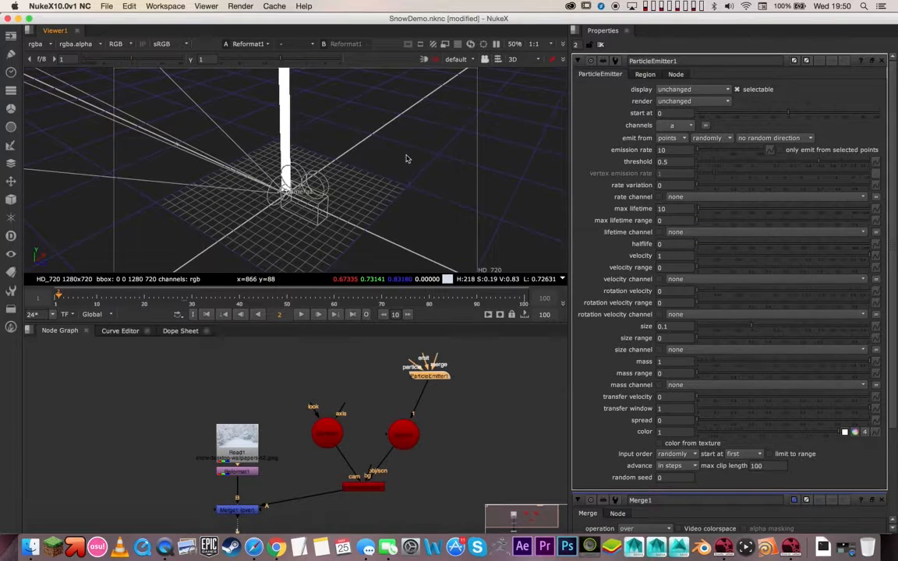
# Move the camera backward along its viewing axis, away from the particle emitter at the grid centre
pyautogui.doubleClick(328, 435)
pyautogui.moveTo(310, 206); pyautogui.dragTo(449, 212)
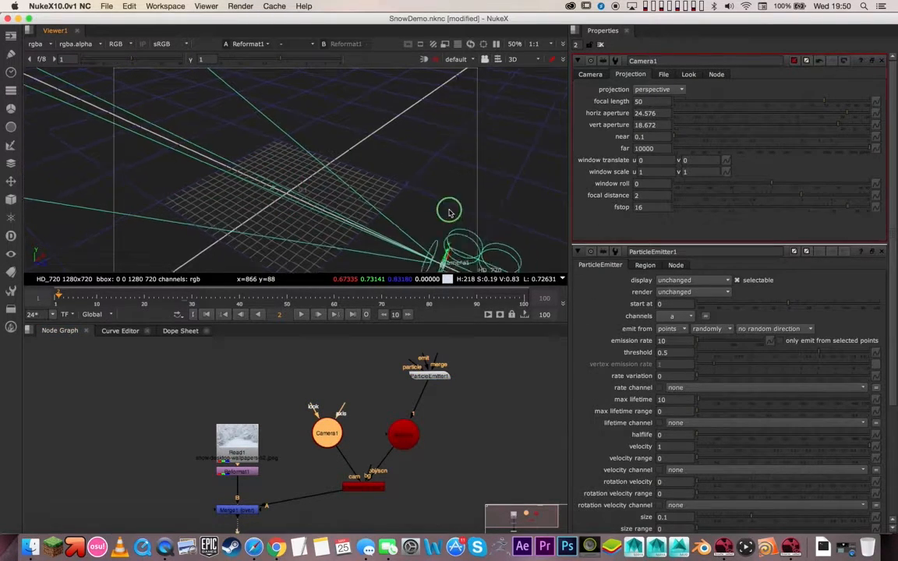
pyautogui.scroll(-5, 449, 212)
pyautogui.moveTo(375, 207)
pyautogui.keyDown('super'); pyautogui.mouseDown()
pyautogui.moveTo(417, 189)
pyautogui.moveTo(359, 206)
pyautogui.mouseUp(); pyautogui.keyUp('super')
# Connect the viewer to the ScanlineRender node and select the ParticleEmitter node
pyautogui.click(380, 388)
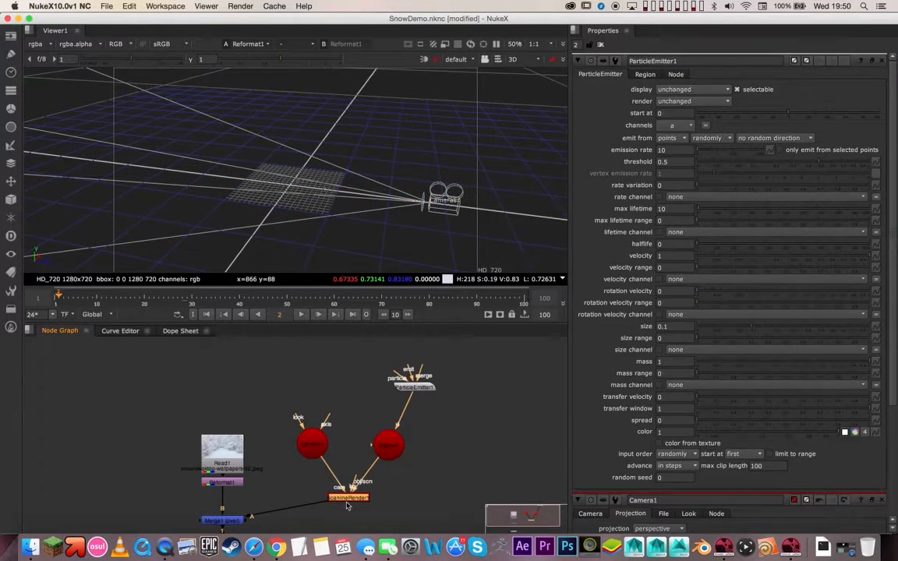
pyautogui.press('1')
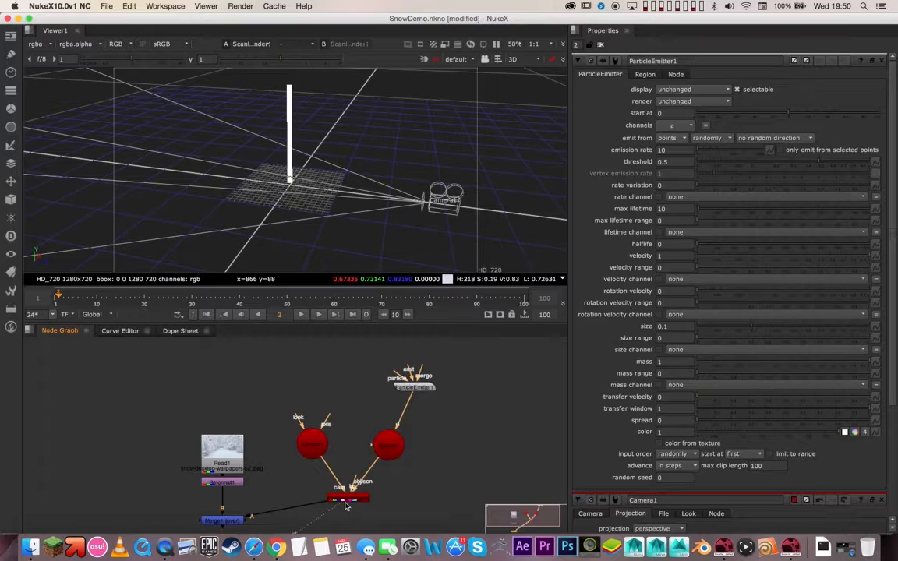
pyautogui.click(421, 387)
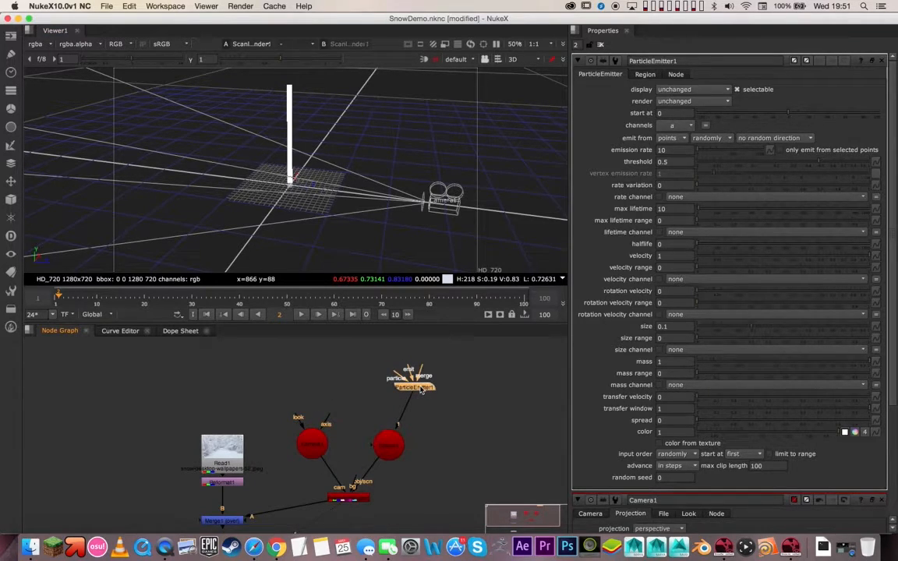
# Add a Sphere node above the ParticleEmitter and connect it to the emitter's particle input
pyautogui.scroll(5, 421, 390)
pyautogui.scroll(3, 456, 382)
pyautogui.moveTo(316, 373); pyautogui.dragTo(281, 377)
pyautogui.moveTo(371, 386); pyautogui.dragTo(419, 386)
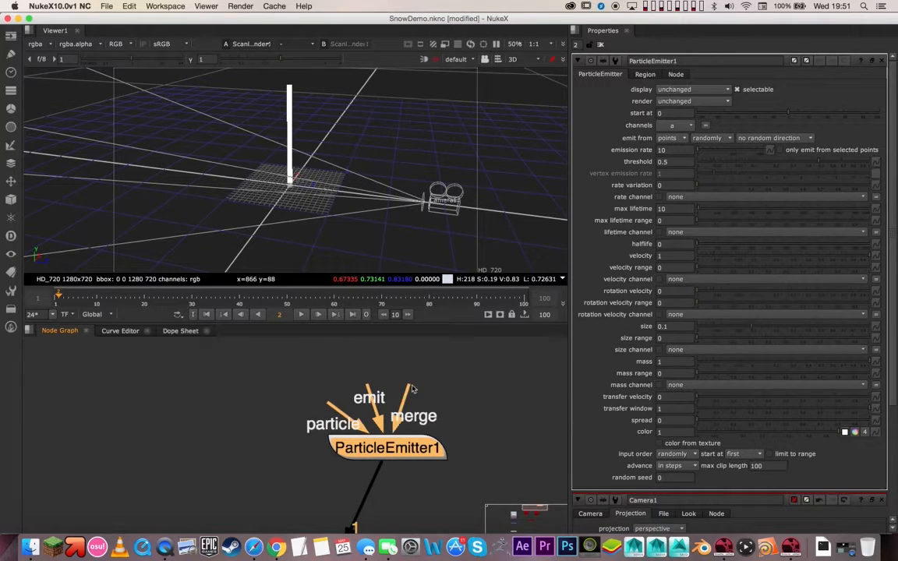
pyautogui.moveTo(322, 408); pyautogui.dragTo(268, 367)
pyautogui.click(301, 359)
pyautogui.press('Tab')
pyautogui.write('Sphere')
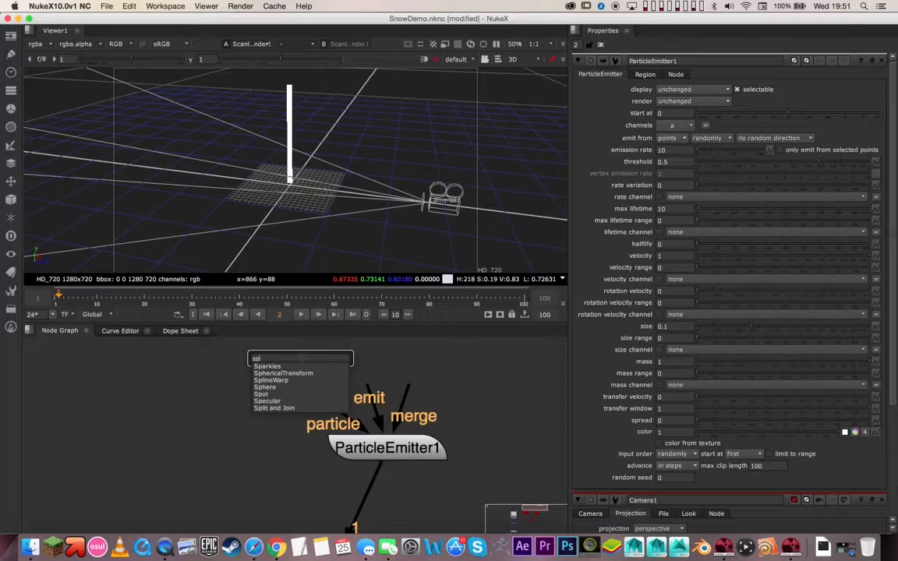
pyautogui.press('Return')
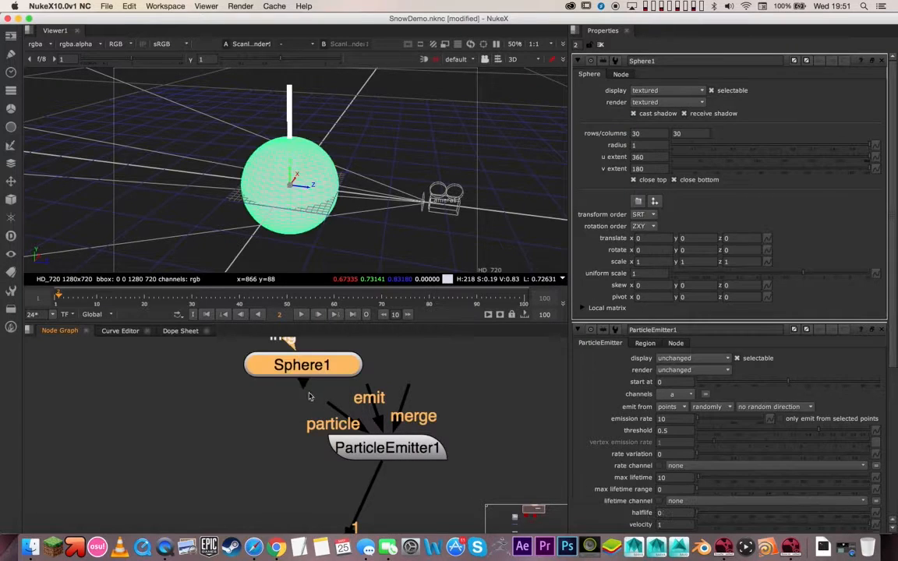
pyautogui.moveTo(312, 379); pyautogui.dragTo(347, 421)
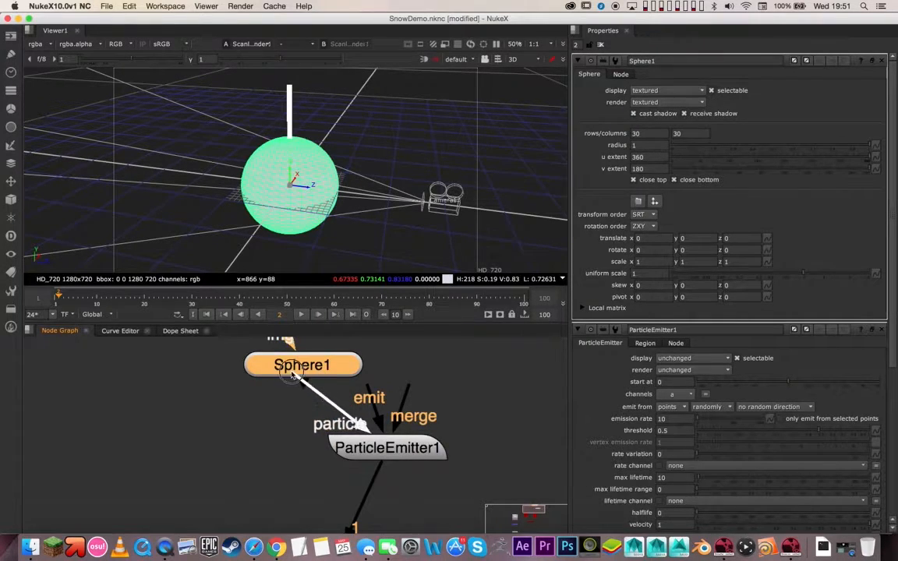
# Reduce the particle sphere's geometry to 10 rows and 10 columns
pyautogui.keyDown('alt'); pyautogui.moveTo(287, 156); pyautogui.dragTo(351, 152, button='middle'); pyautogui.keyUp('alt')
pyautogui.keyDown('super'); pyautogui.moveTo(347, 172); pyautogui.dragTo(309, 230); pyautogui.keyUp('super')
pyautogui.keyDown('alt'); pyautogui.moveTo(256, 152); pyautogui.dragTo(275, 153, button='middle'); pyautogui.keyUp('alt')
pyautogui.click(316, 366)
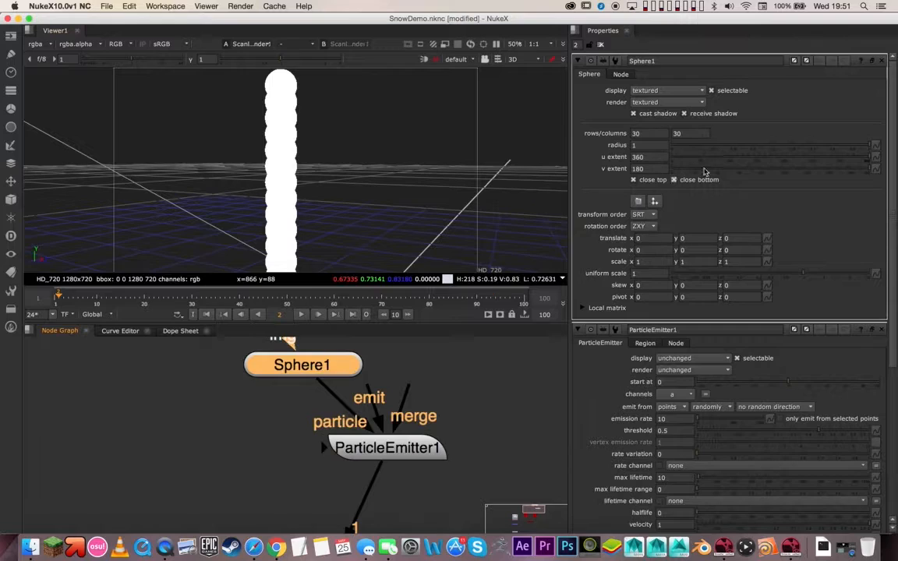
pyautogui.doubleClick(648, 133)
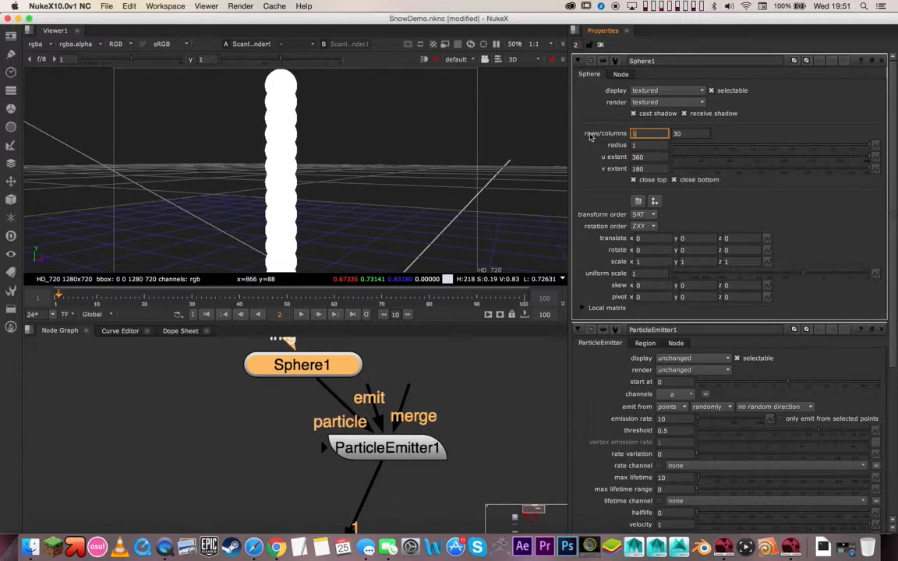
pyautogui.press('Tab')
pyautogui.write('10')
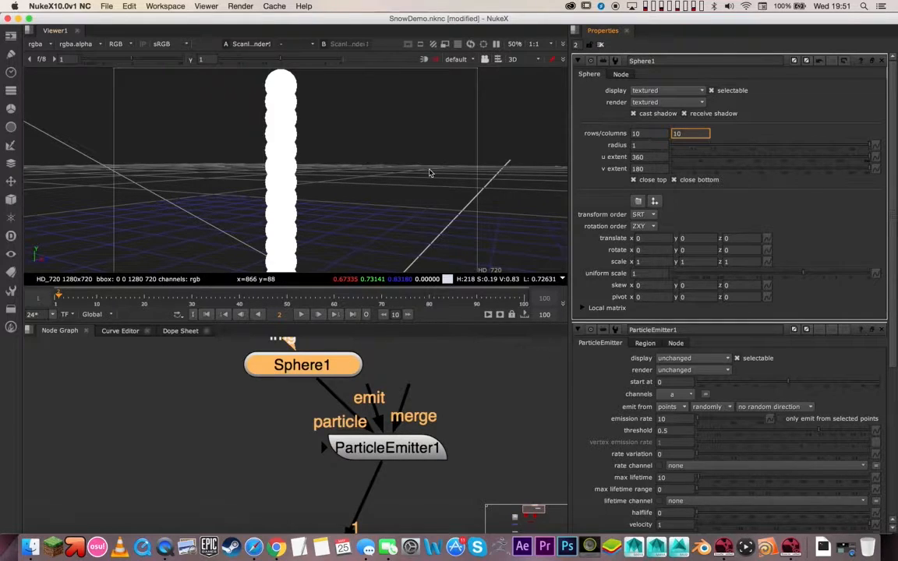
# Add a Card node beside the Sphere and connect it to the ParticleEmitter's emit input
pyautogui.click(478, 371)
pyautogui.scroll(-4, 460, 380)
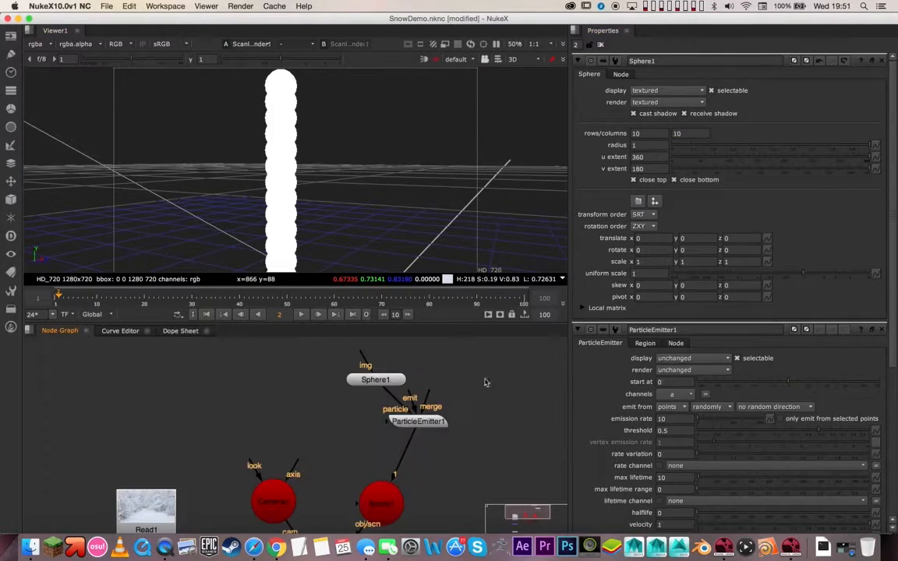
pyautogui.moveTo(415, 420); pyautogui.dragTo(428, 443)
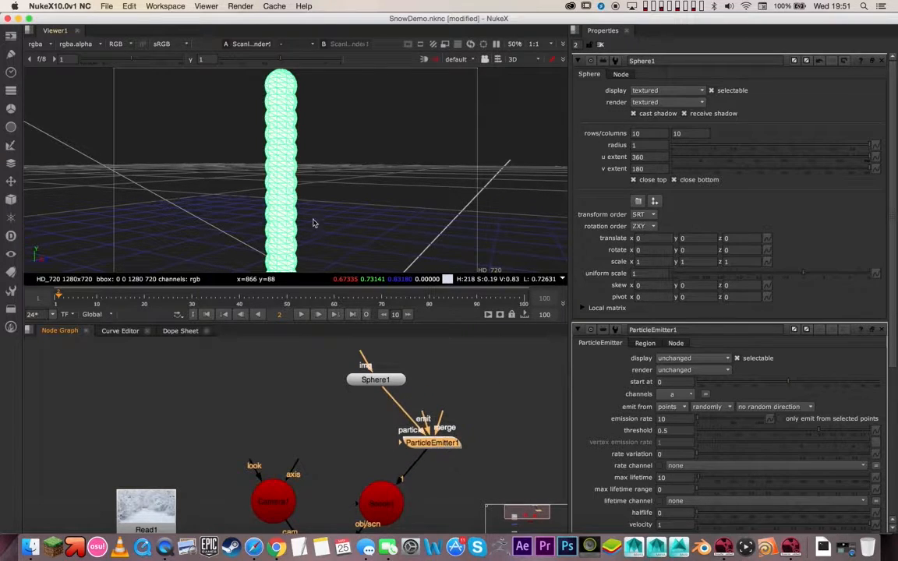
pyautogui.keyDown('alt'); pyautogui.moveTo(379, 181); pyautogui.dragTo(302, 174, button='middle'); pyautogui.keyUp('alt')
pyautogui.keyDown('super'); pyautogui.moveTo(302, 175); pyautogui.dragTo(316, 206); pyautogui.keyUp('super')
pyautogui.click(438, 355)
pyautogui.press('Tab')
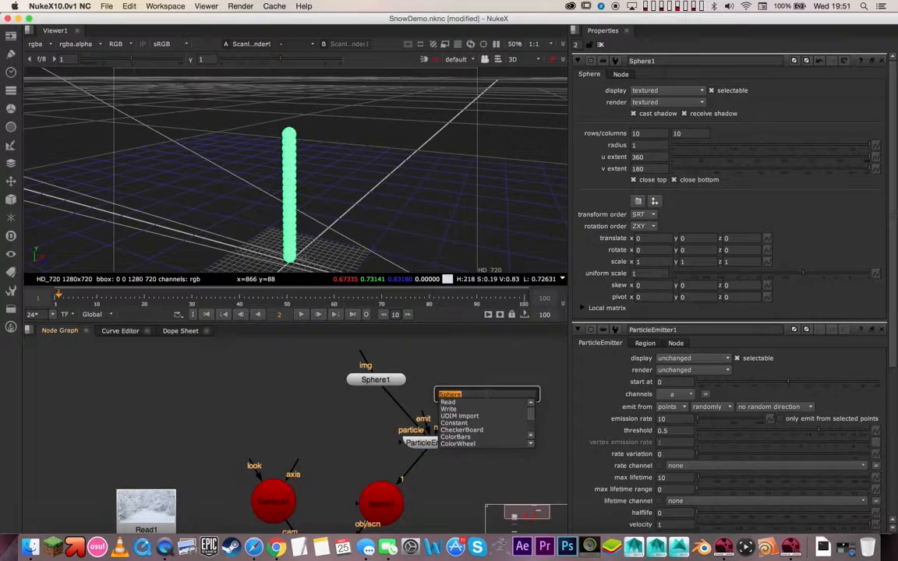
pyautogui.write('car')
pyautogui.press('Return')
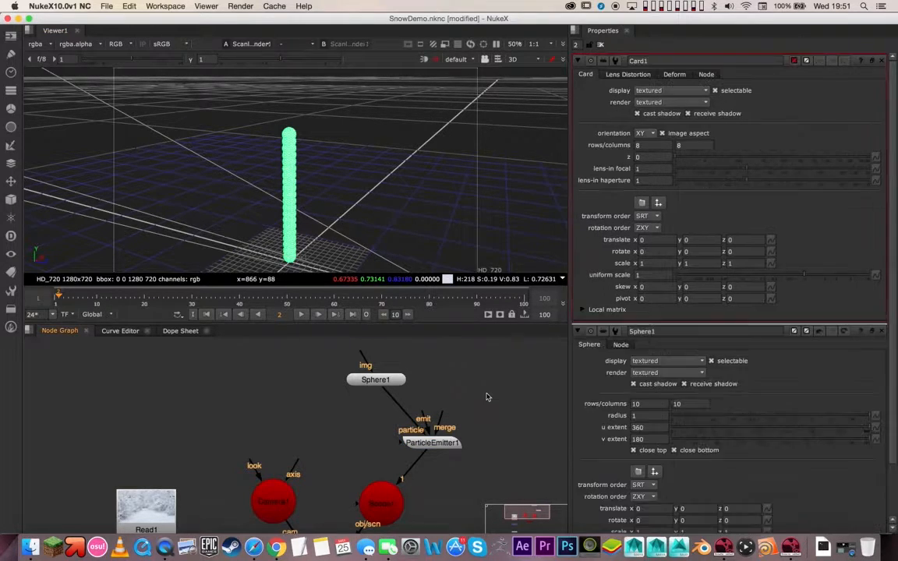
pyautogui.keyDown('ctrl'); pyautogui.moveTo(309, 214); pyautogui.dragTo(468, 257); pyautogui.keyUp('ctrl')
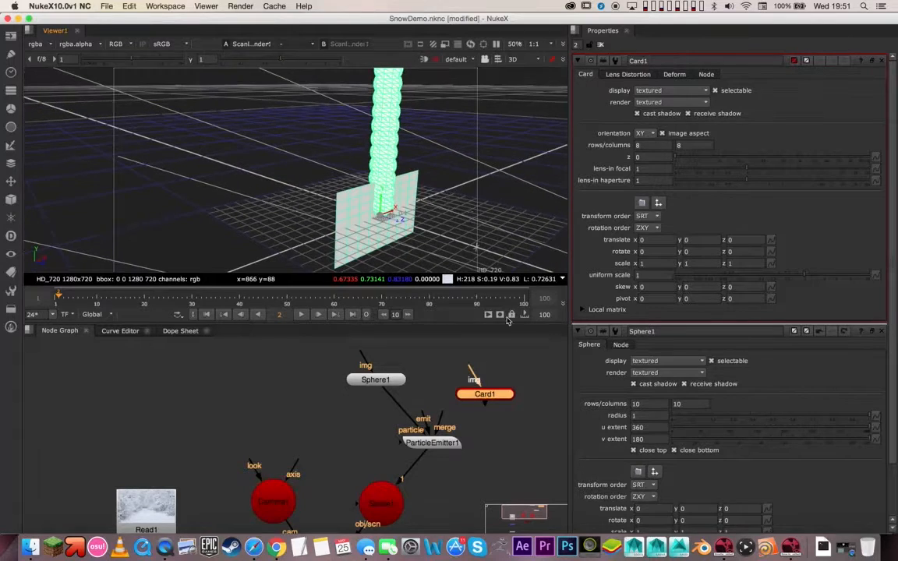
pyautogui.moveTo(387, 382); pyautogui.dragTo(483, 393)
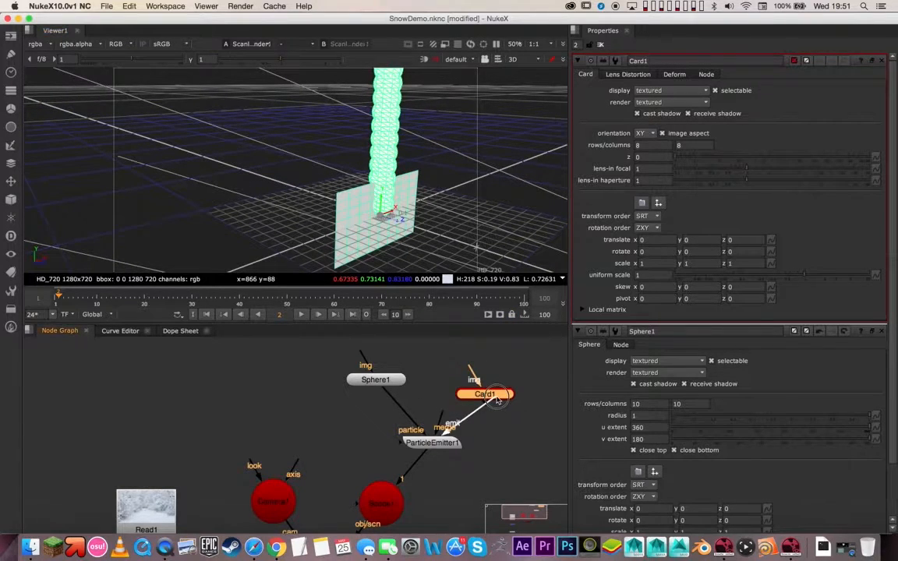
# Play back the rendered particles in the 2D view, then examine their path from the card to the camera in 3D
pyautogui.keyDown('ctrl'); pyautogui.moveTo(373, 236); pyautogui.dragTo(382, 212); pyautogui.keyUp('ctrl')
pyautogui.press('Tab')
pyautogui.moveTo(294, 427); pyautogui.dragTo(347, 308, button='middle')
pyautogui.click(301, 315)
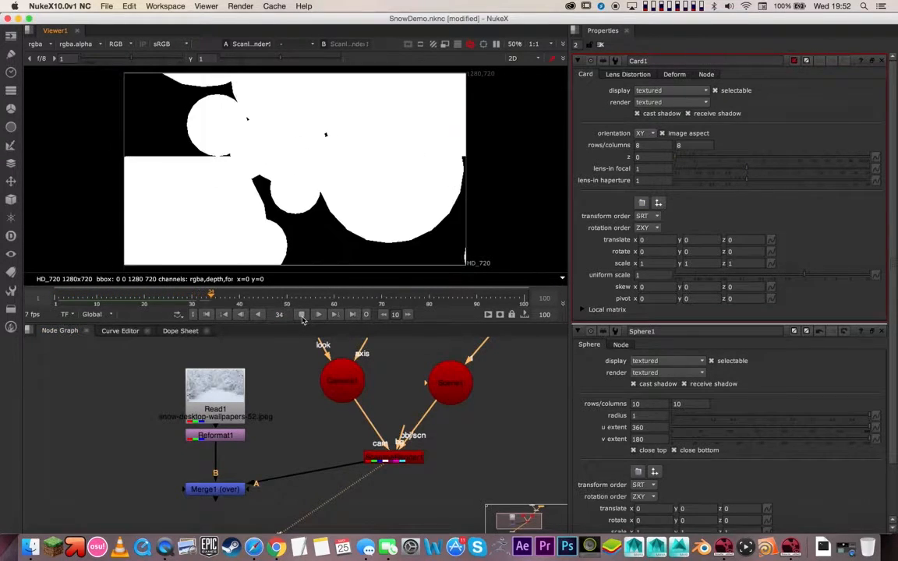
pyautogui.click(301, 315)
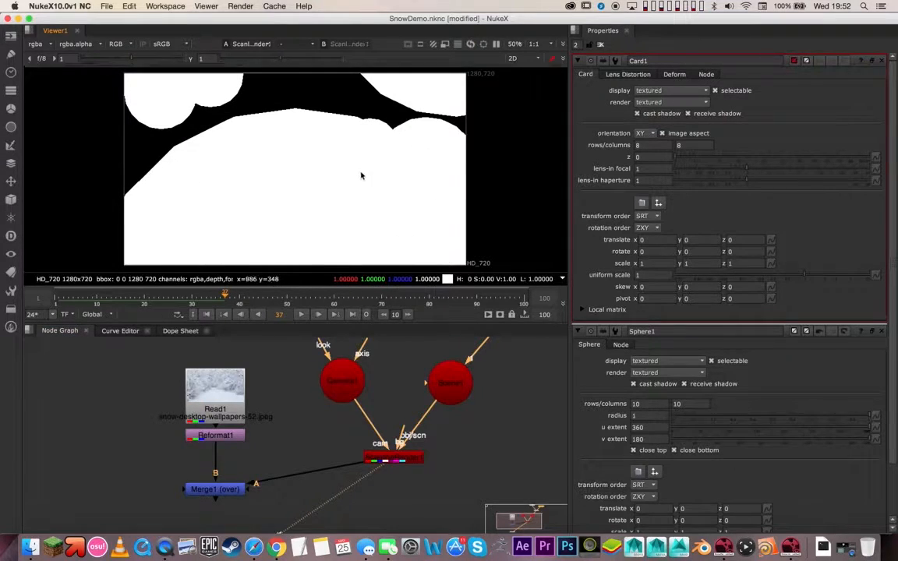
pyautogui.press('Tab')
pyautogui.keyDown('ctrl'); pyautogui.moveTo(478, 197); pyautogui.dragTo(312, 204); pyautogui.keyUp('ctrl')
pyautogui.scroll(5, 312, 204)
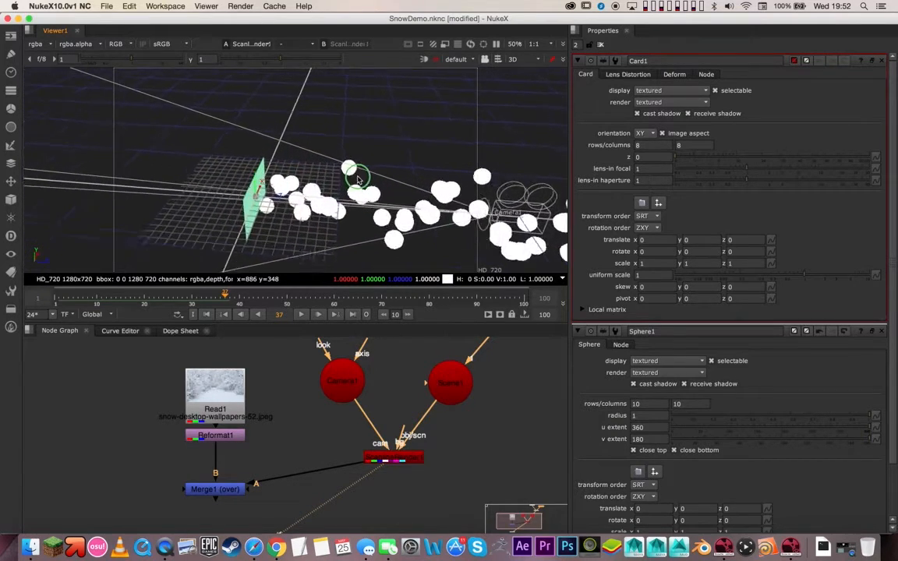
# Rotate the emitting card to 90 in X, 0 in Y and 0 in Z so it emits downward
pyautogui.moveTo(506, 364); pyautogui.dragTo(465, 444, button='middle')
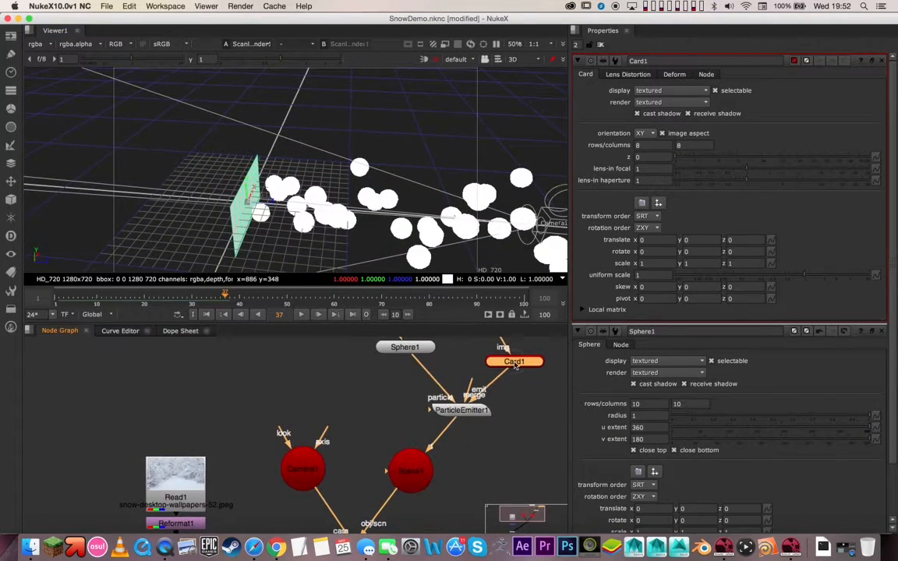
pyautogui.click(270, 191)
pyautogui.moveTo(258, 188); pyautogui.dragTo(270, 218)
pyautogui.moveTo(641, 252); pyautogui.dragTo(772, 251)
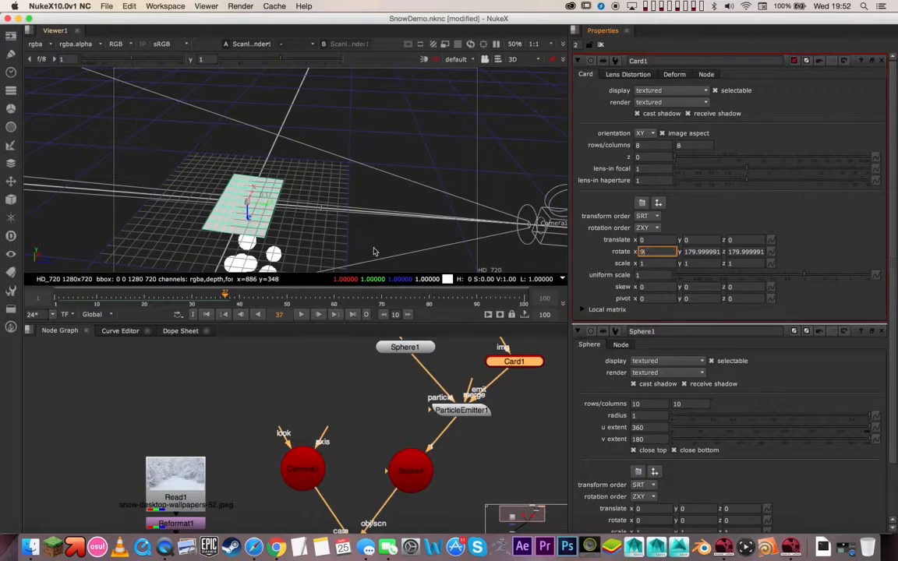
pyautogui.write('90')
pyautogui.press('Tab')
pyautogui.write('0')
pyautogui.press('Tab')
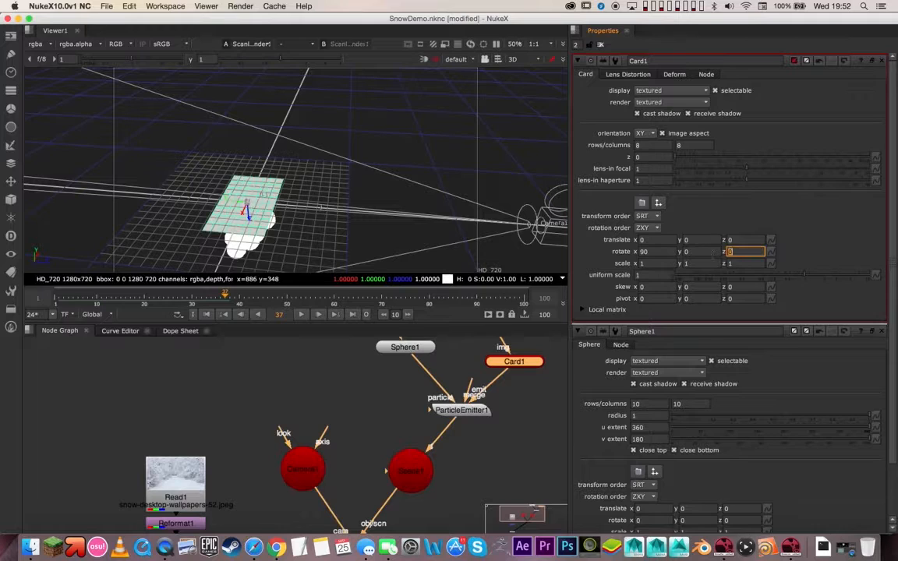
pyautogui.write('0')
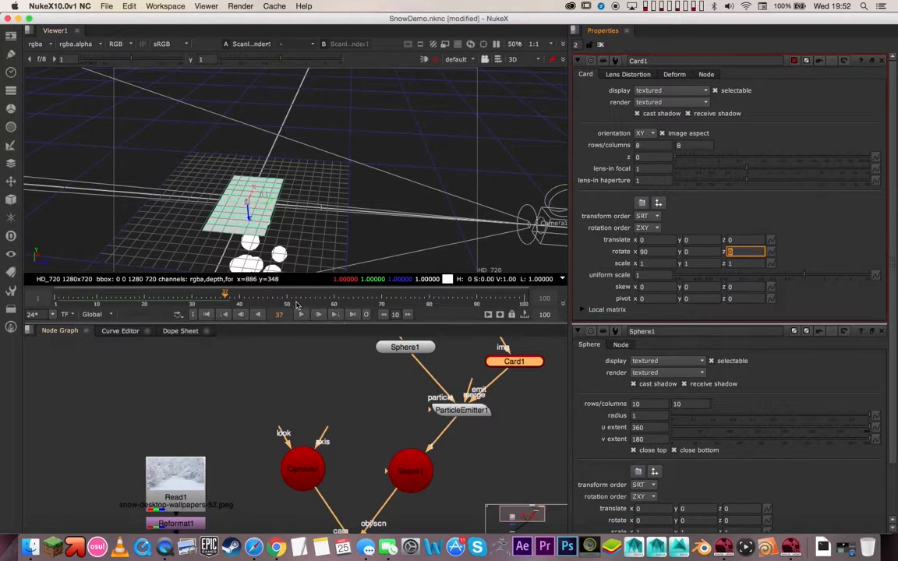
# Play the falling particles in the 3D view and return to frame 1
pyautogui.moveTo(386, 197); pyautogui.dragTo(423, 89)
pyautogui.keyDown('alt'); pyautogui.moveTo(427, 174); pyautogui.dragTo(327, 160, button='middle'); pyautogui.keyUp('alt')
pyautogui.click(317, 314)
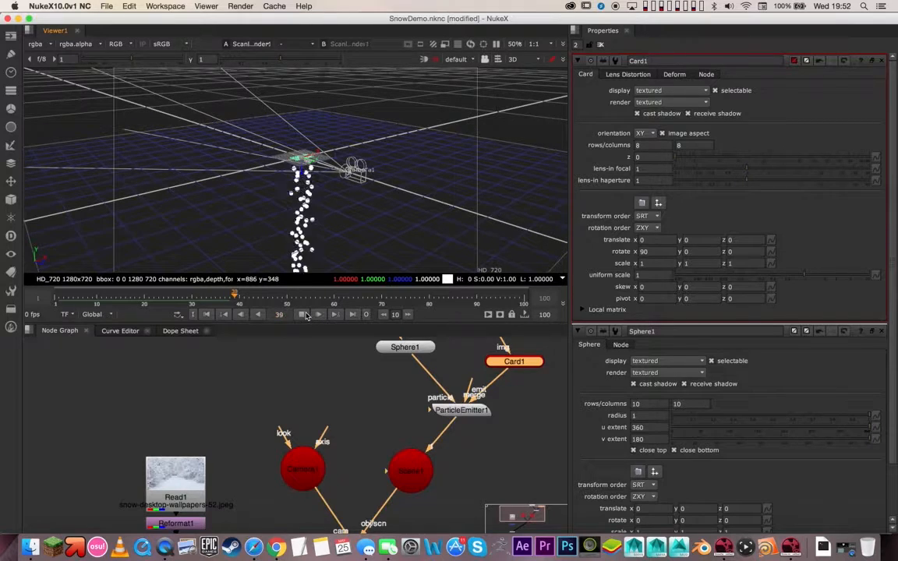
pyautogui.moveTo(115, 304); pyautogui.dragTo(53, 276)
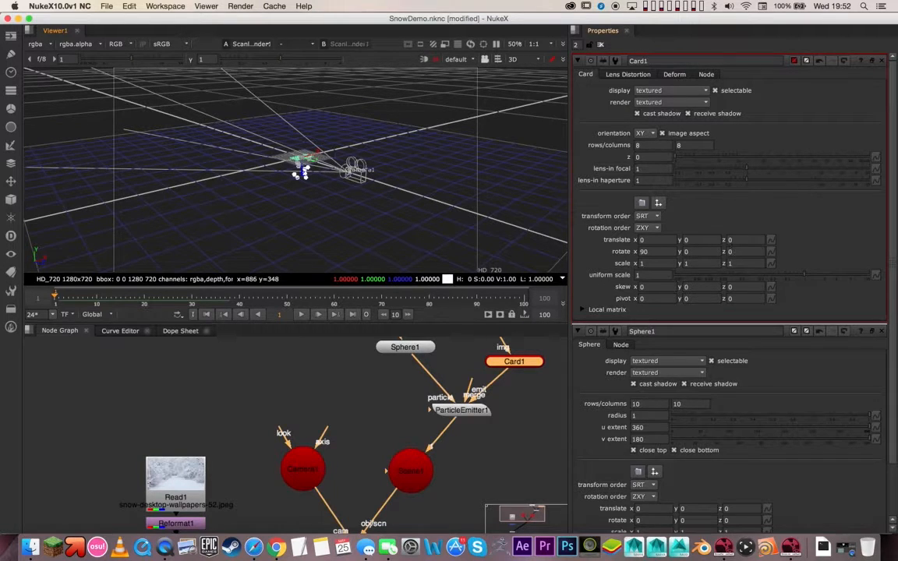
# Scale the card to 5 in X and Y, and move it to about 2.18 in Y and -4.74 in Z
pyautogui.moveTo(293, 134); pyautogui.dragTo(267, 222)
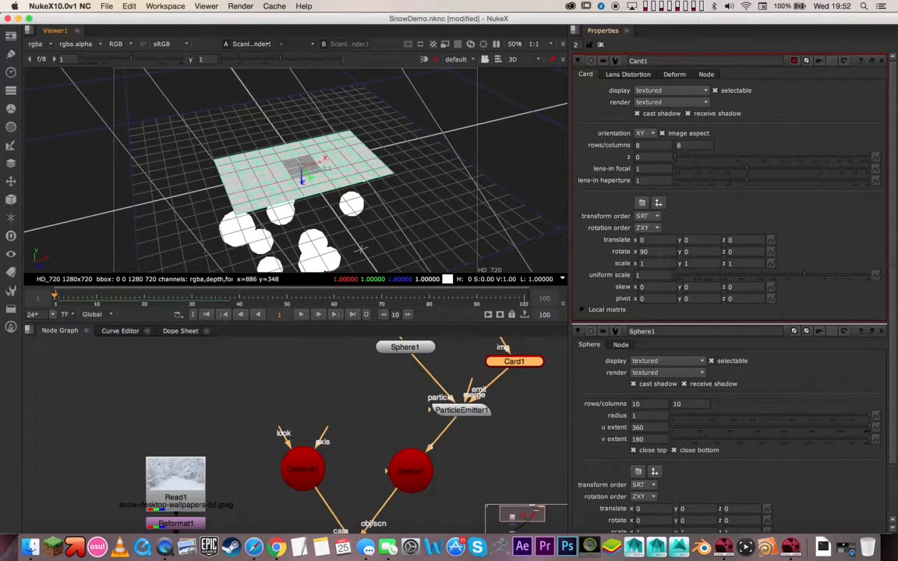
pyautogui.doubleClick(654, 264)
pyautogui.write('5')
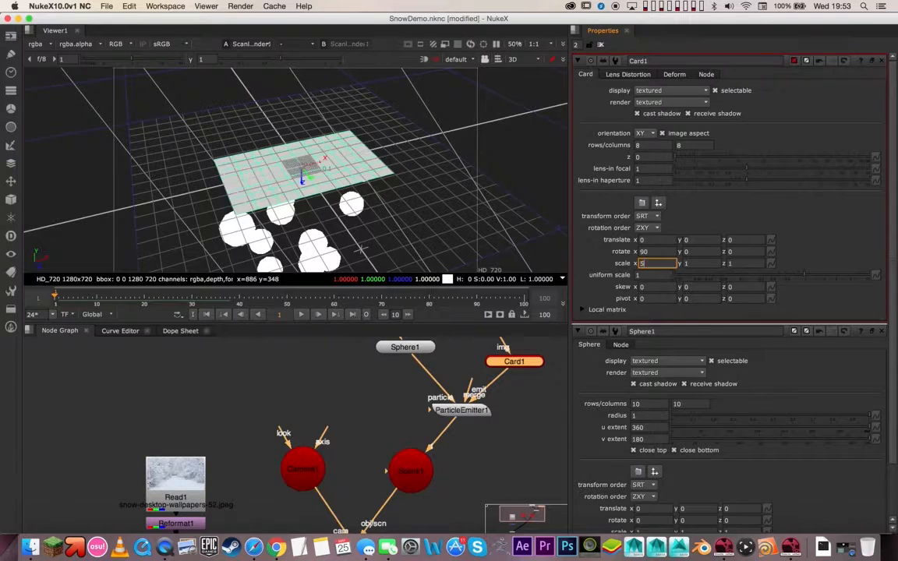
pyautogui.press('Tab')
pyautogui.press('Return')
pyautogui.keyDown('ctrl'); pyautogui.moveTo(362, 134); pyautogui.dragTo(195, 140); pyautogui.keyUp('ctrl')
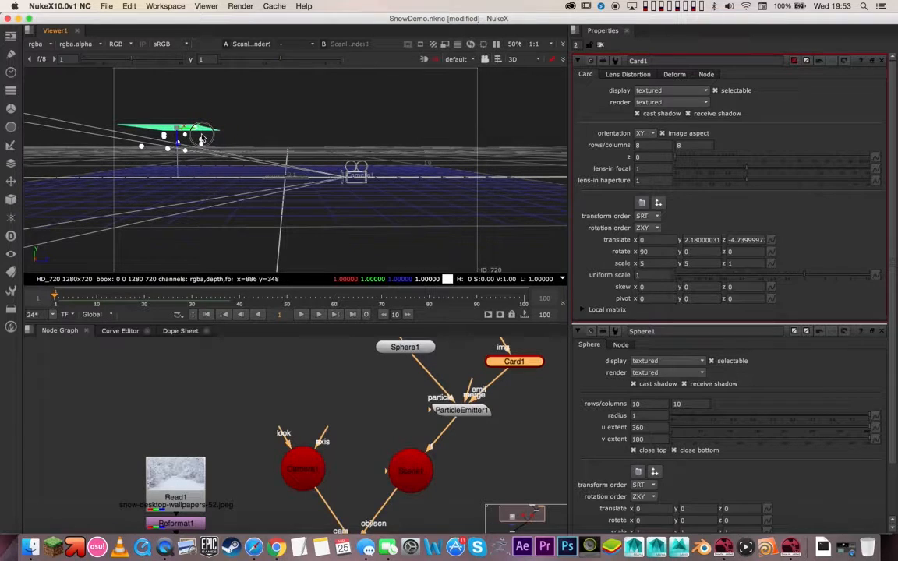
# Open the ParticleEmitter's properties and set its display to off
pyautogui.doubleClick(466, 410)
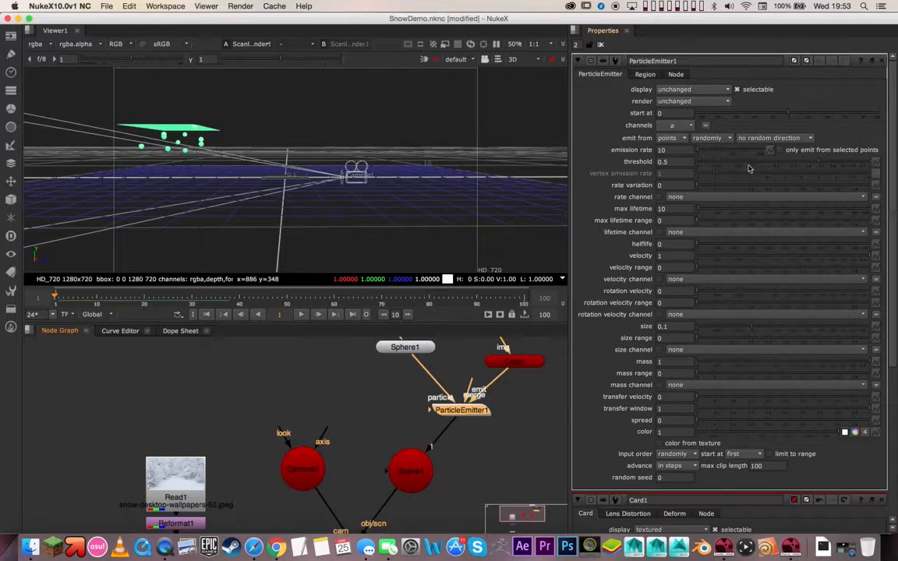
pyautogui.click(699, 91)
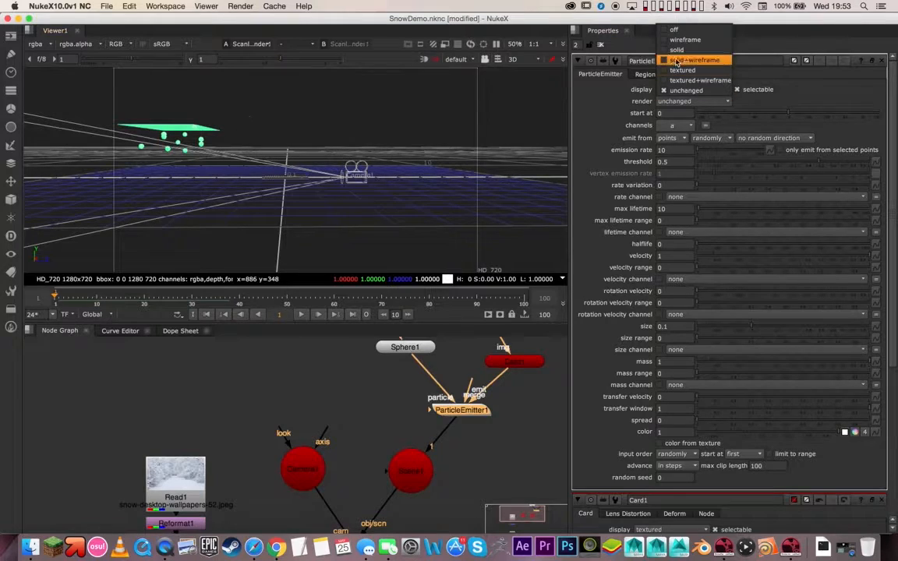
pyautogui.click(714, 32)
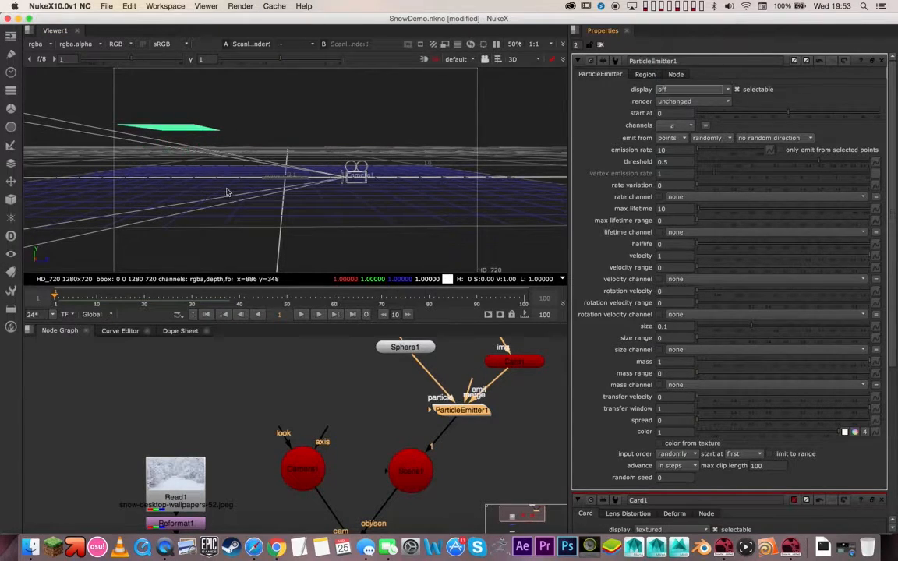
# Set the ParticleEmitter's display to wireframe and examine the particle spheres up close
pyautogui.click(689, 91)
pyautogui.click(686, 101)
pyautogui.keyDown('alt'); pyautogui.moveTo(169, 152); pyautogui.dragTo(265, 140, button='middle'); pyautogui.keyUp('alt')
pyautogui.keyDown('alt'); pyautogui.moveTo(265, 141); pyautogui.dragTo(538, 201); pyautogui.keyUp('alt')
pyautogui.keyDown('alt'); pyautogui.moveTo(333, 170); pyautogui.dragTo(445, 165, button='middle'); pyautogui.keyUp('alt')
pyautogui.keyDown('alt'); pyautogui.moveTo(251, 195); pyautogui.dragTo(260, 173); pyautogui.keyUp('alt')
pyautogui.keyDown('alt'); pyautogui.moveTo(260, 173); pyautogui.dragTo(324, 140, button='middle'); pyautogui.keyUp('alt')
pyautogui.moveTo(326, 140)
pyautogui.keyDown('super'); pyautogui.mouseDown()
pyautogui.moveTo(326, 176)
pyautogui.moveTo(340, 149)
pyautogui.mouseUp(); pyautogui.keyUp('super')
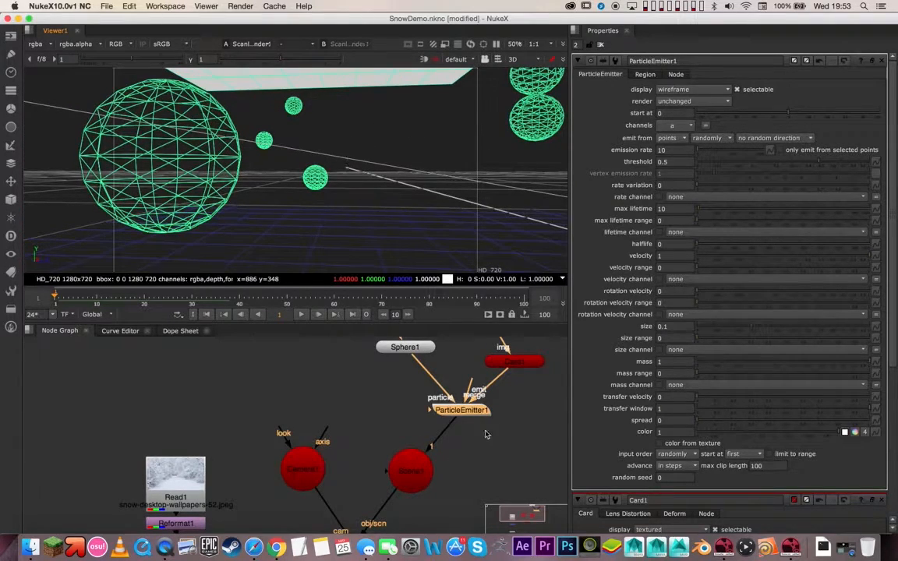
pyautogui.moveTo(485, 434); pyautogui.dragTo(449, 469, button='middle')
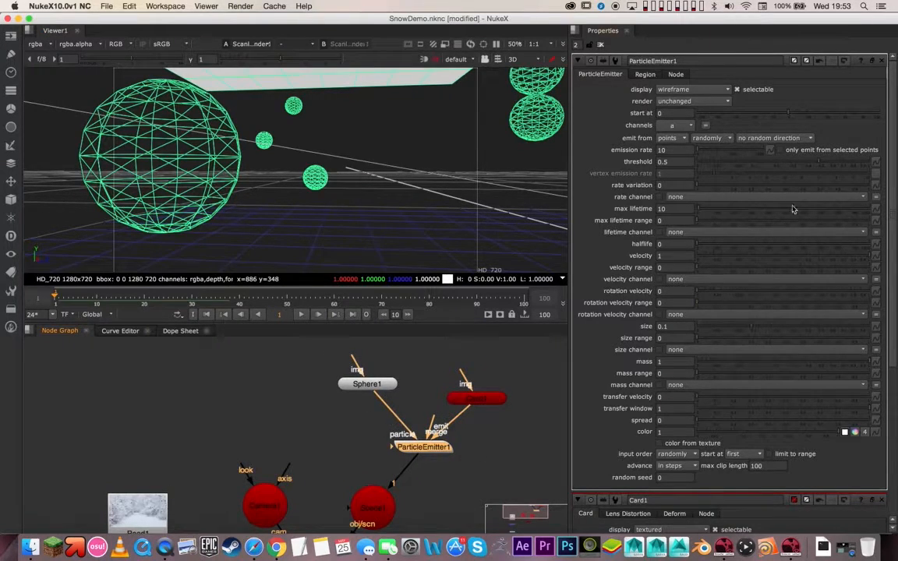
# Try the solid and solid+wireframe display modes on the ParticleEmitter, comparing the particles deselected and selected
pyautogui.click(692, 89)
pyautogui.click(624, 99)
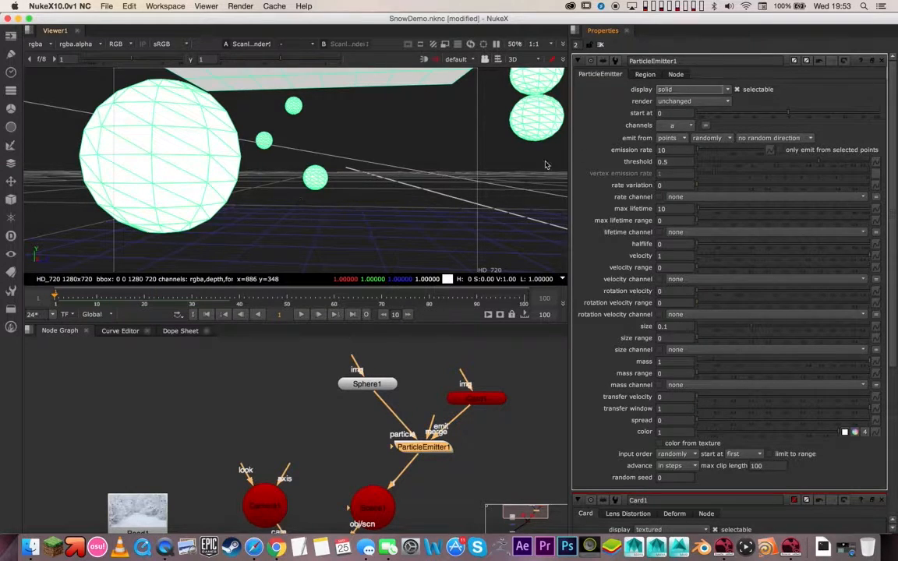
pyautogui.click(692, 89)
pyautogui.click(678, 99)
pyautogui.click(388, 140)
pyautogui.click(147, 127)
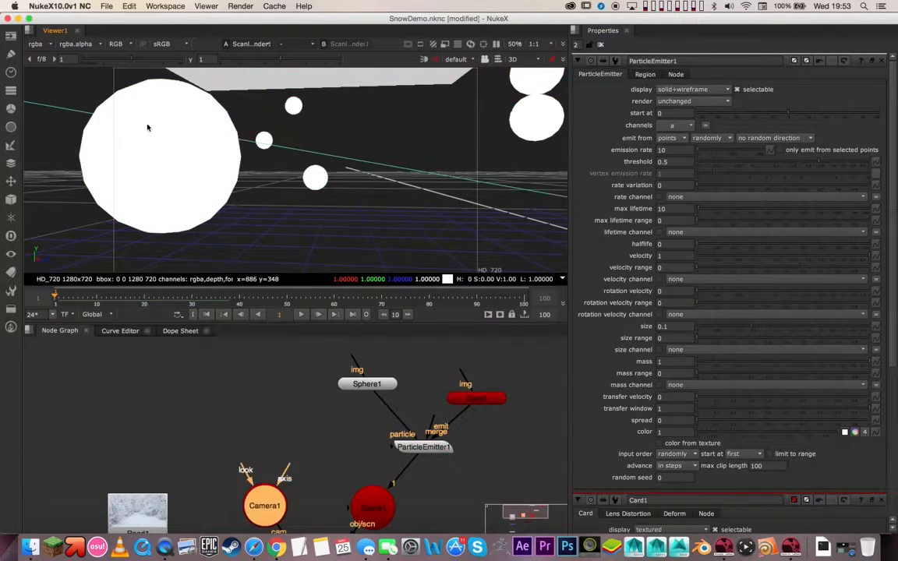
pyautogui.click(163, 143)
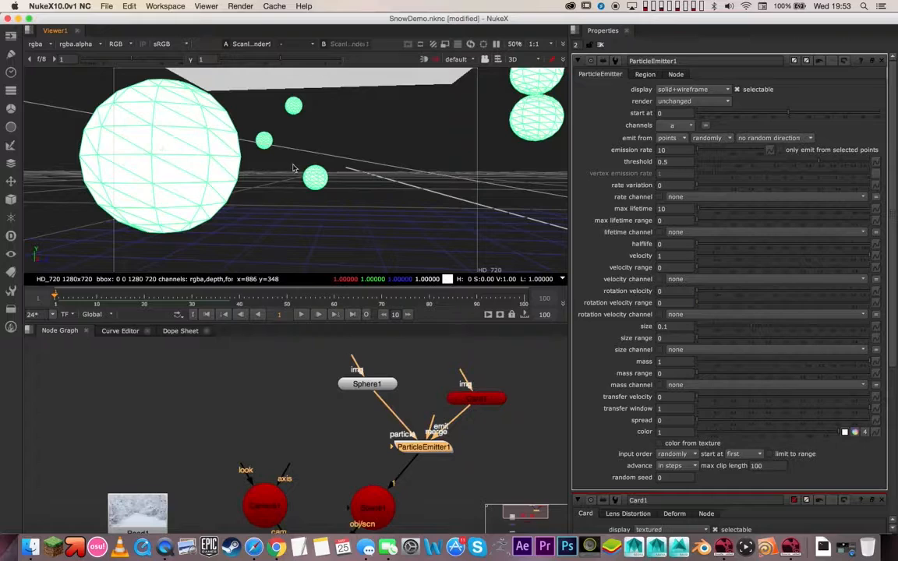
# Set the ParticleEmitter's display to textured and select the snow image's Read node
pyautogui.click(693, 89)
pyautogui.click(659, 101)
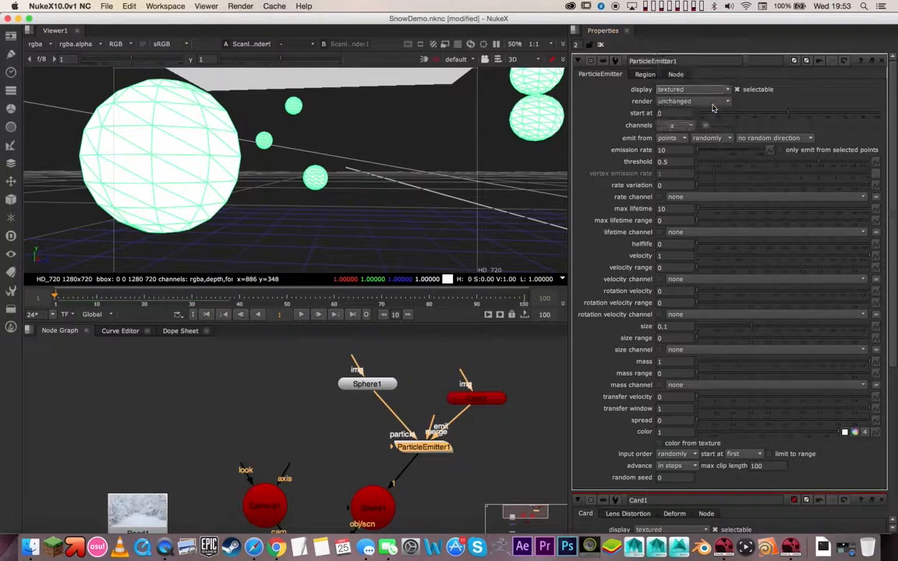
pyautogui.click(128, 506)
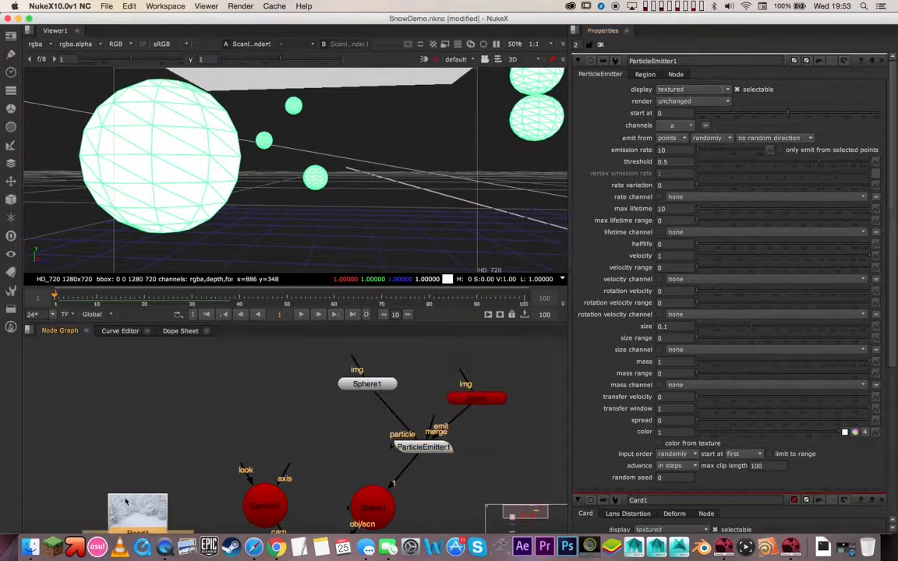
# Connect a pasted copy of the snow image's Read node to Sphere1's img input and examine the textured particles
pyautogui.click(217, 425)
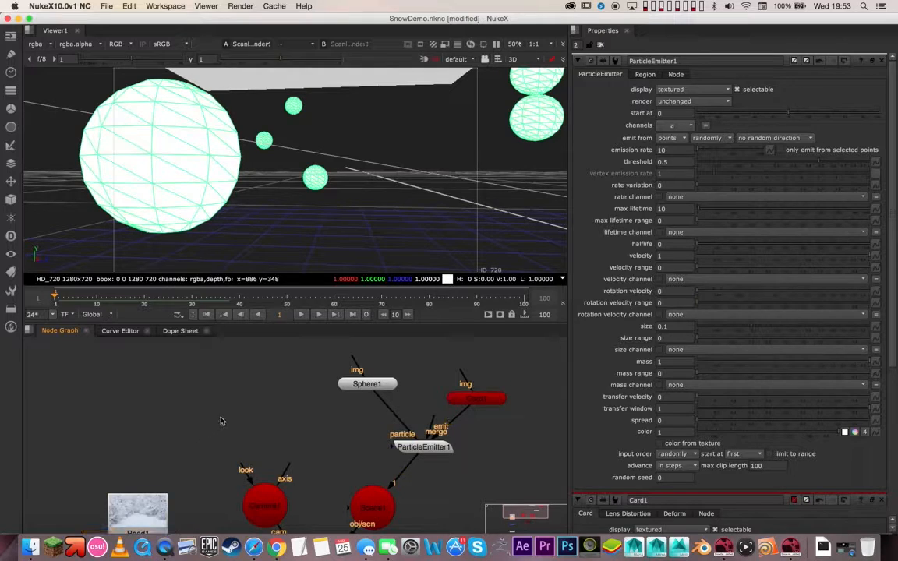
pyautogui.press('super+v')
pyautogui.moveTo(231, 430); pyautogui.dragTo(381, 383)
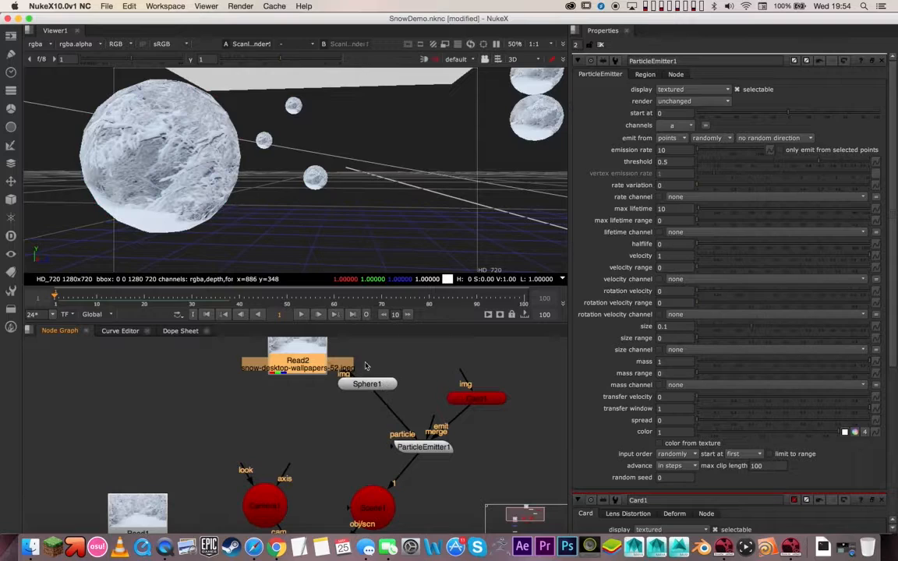
pyautogui.moveTo(349, 176)
pyautogui.keyDown('ctrl'); pyautogui.mouseDown()
pyautogui.moveTo(311, 186)
pyautogui.moveTo(362, 182)
pyautogui.mouseUp(); pyautogui.keyUp('ctrl')
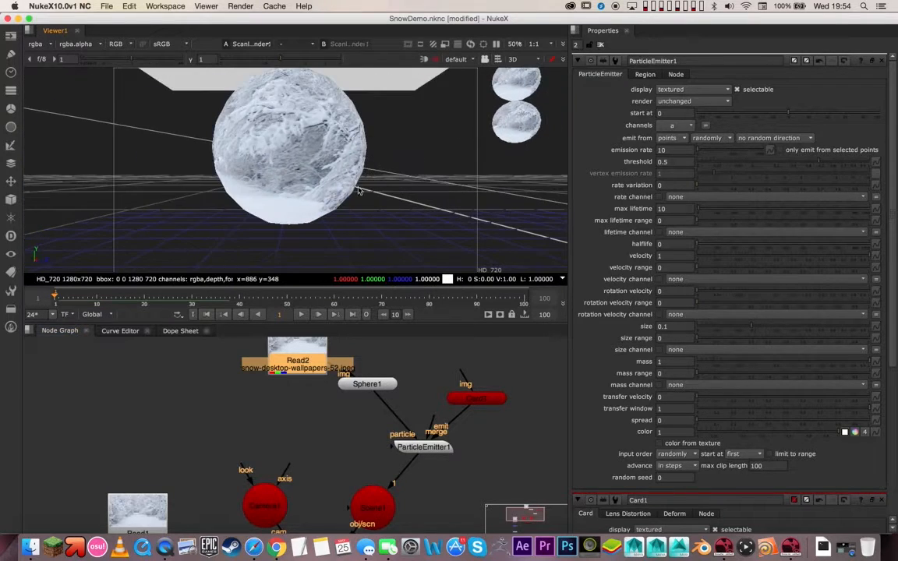
pyautogui.keyDown('ctrl'); pyautogui.moveTo(366, 146); pyautogui.dragTo(322, 125); pyautogui.keyUp('ctrl')
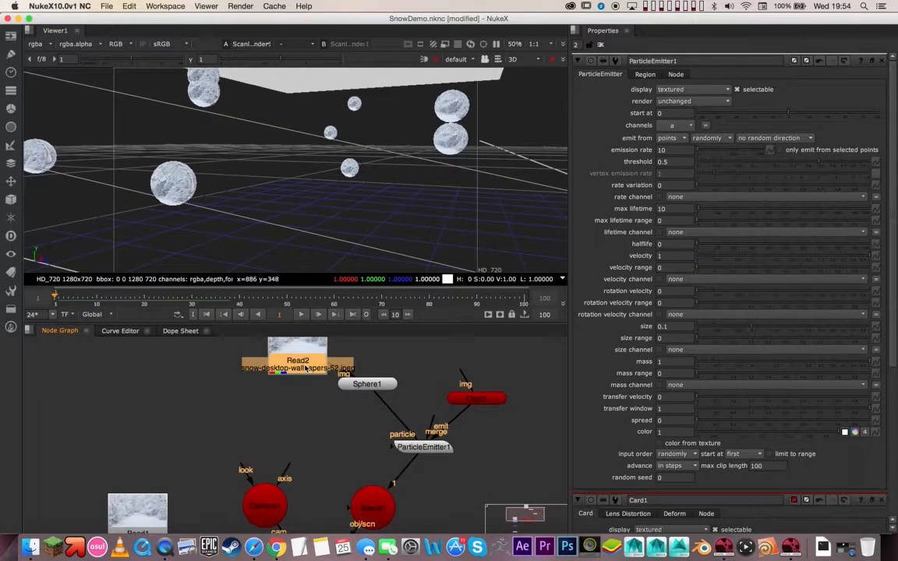
pyautogui.press('BackSpace')
pyautogui.press('super+z')
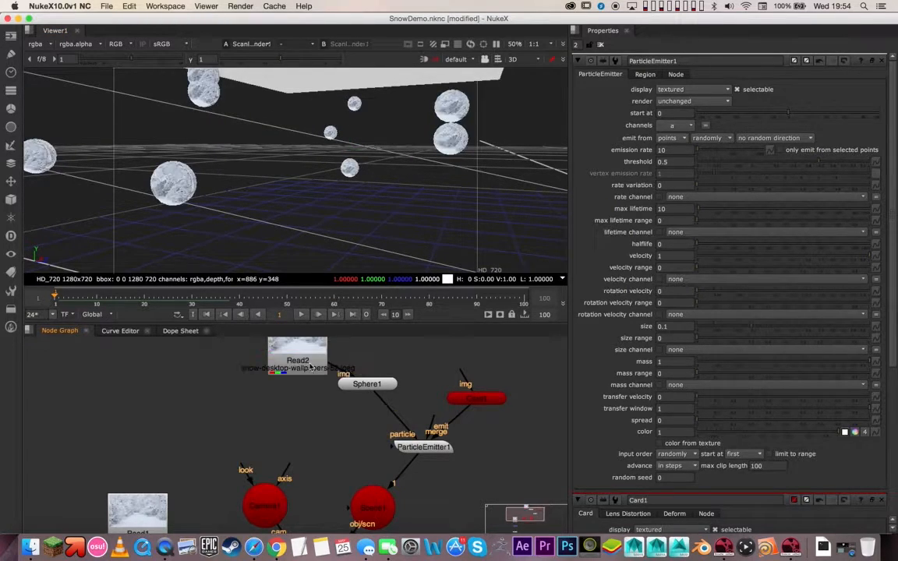
# Try the textured+wireframe display mode on the ParticleEmitter and examine the deselected particles up close
pyautogui.click(717, 102)
pyautogui.click(716, 102)
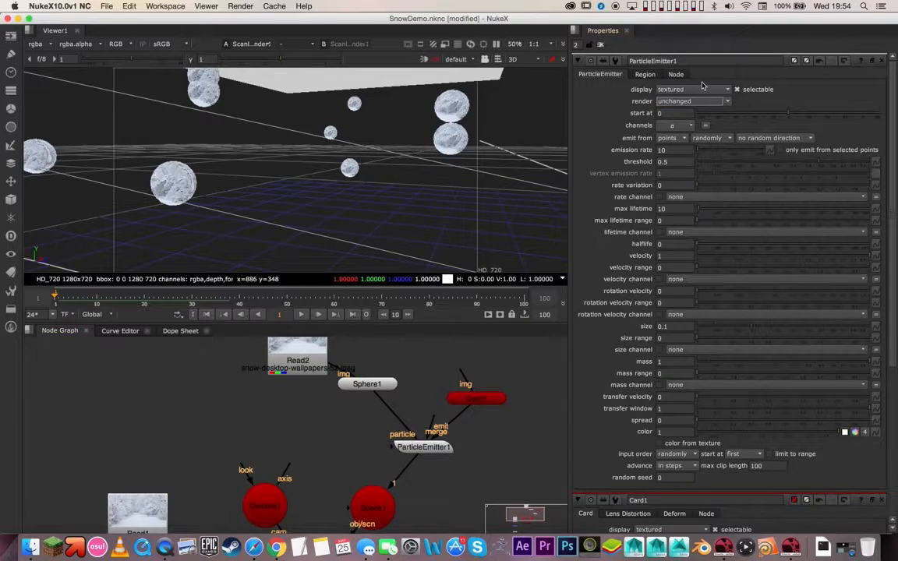
pyautogui.click(690, 89)
pyautogui.click(687, 99)
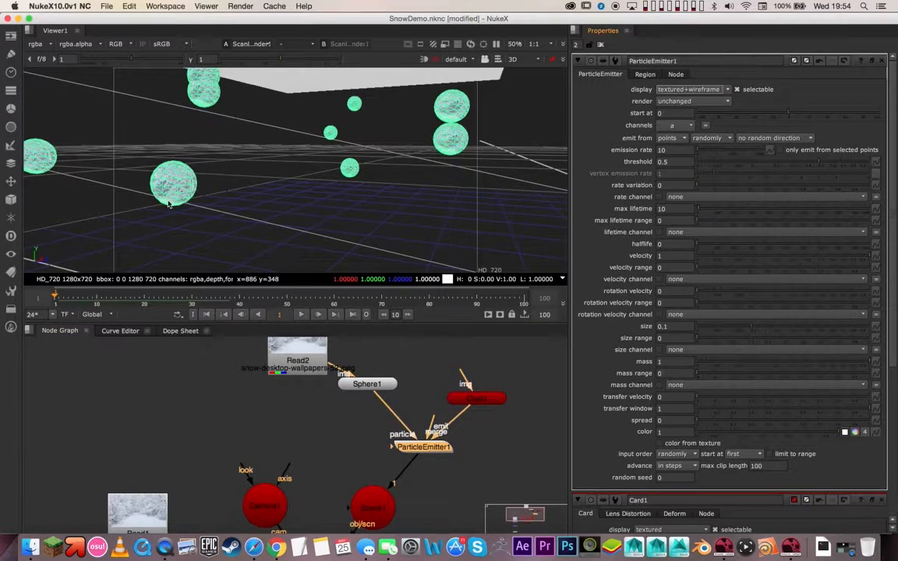
pyautogui.click(141, 219)
pyautogui.moveTo(164, 185); pyautogui.dragTo(195, 162)
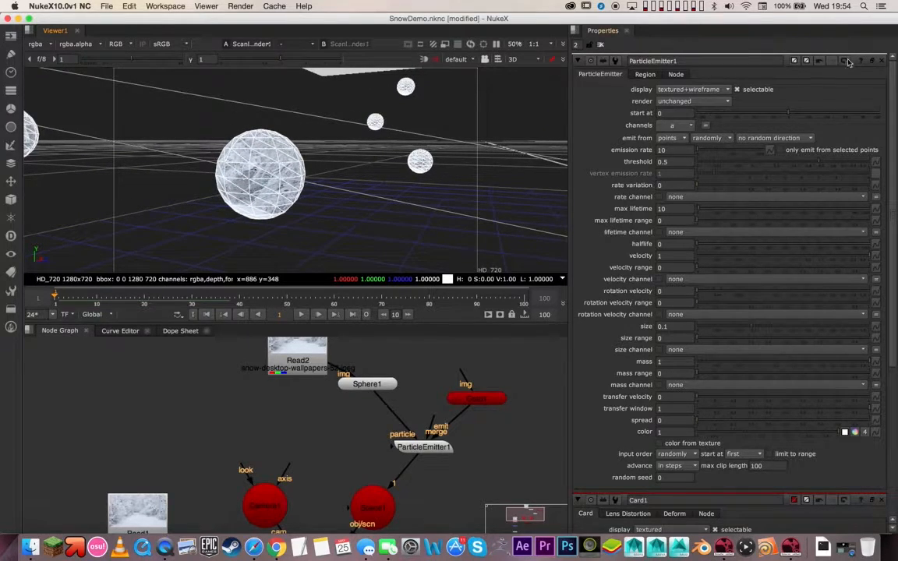
# Set the ParticleEmitter's display to unchanged and delete the copied Read node feeding Sphere1
pyautogui.click(722, 89)
pyautogui.click(687, 101)
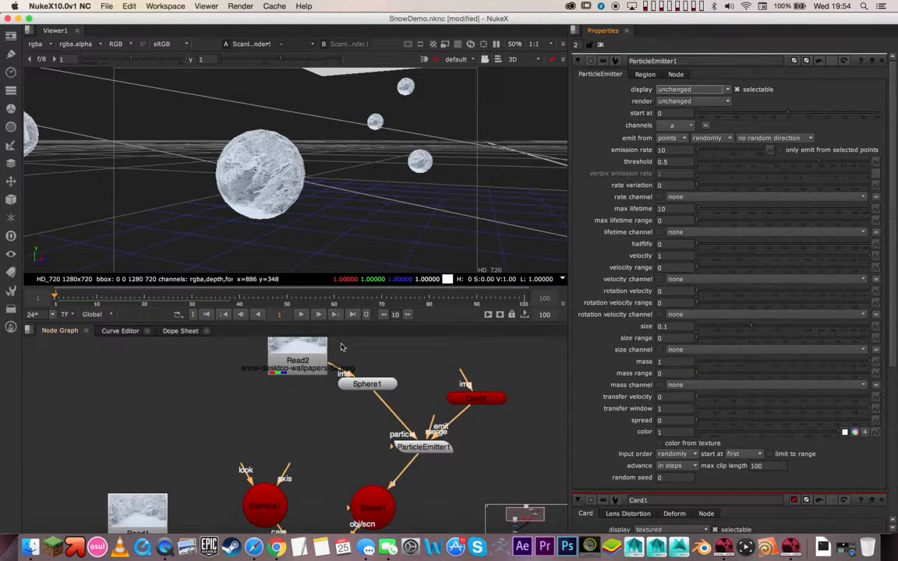
pyautogui.click(308, 361)
pyautogui.press('Delete')
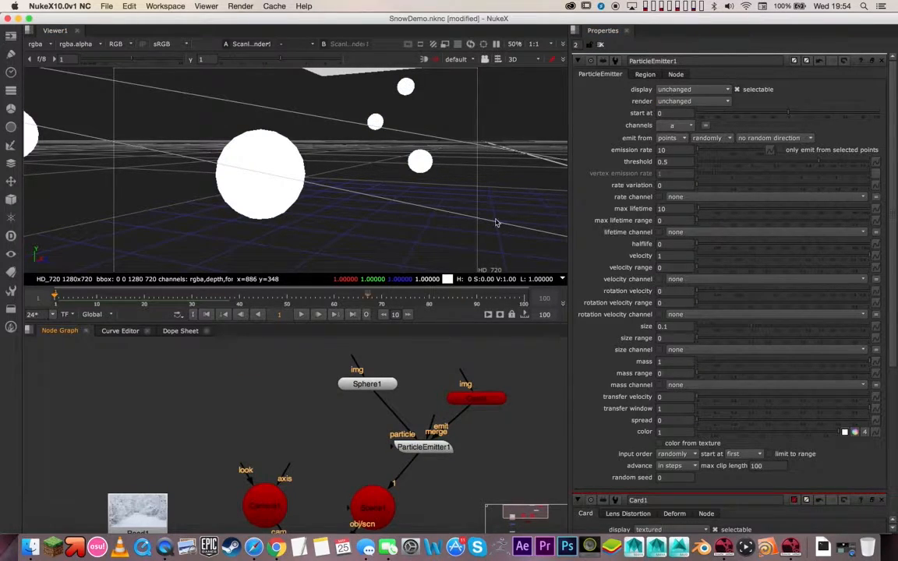
# Look through the ParticleEmitter's render options and set its start at value to -60
pyautogui.click(675, 101)
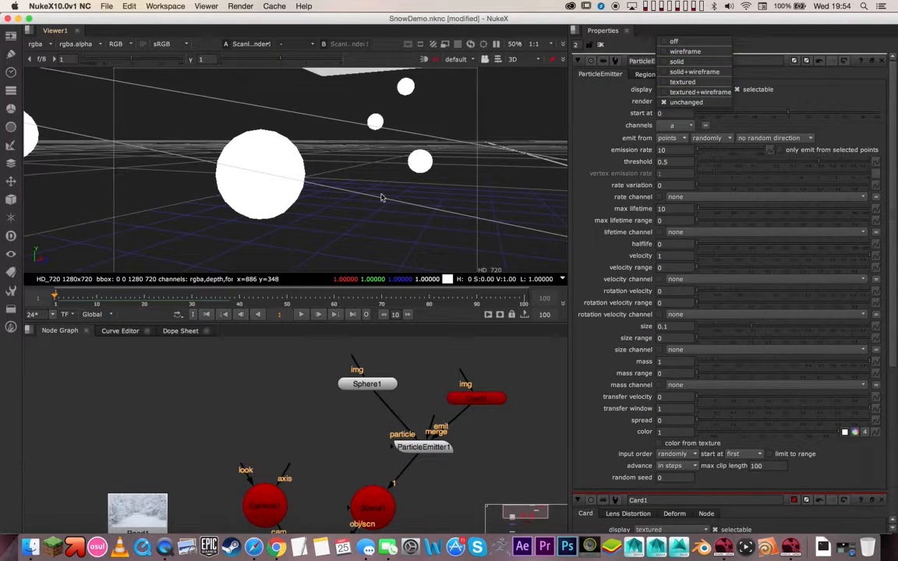
pyautogui.click(587, 89)
pyautogui.click(671, 113)
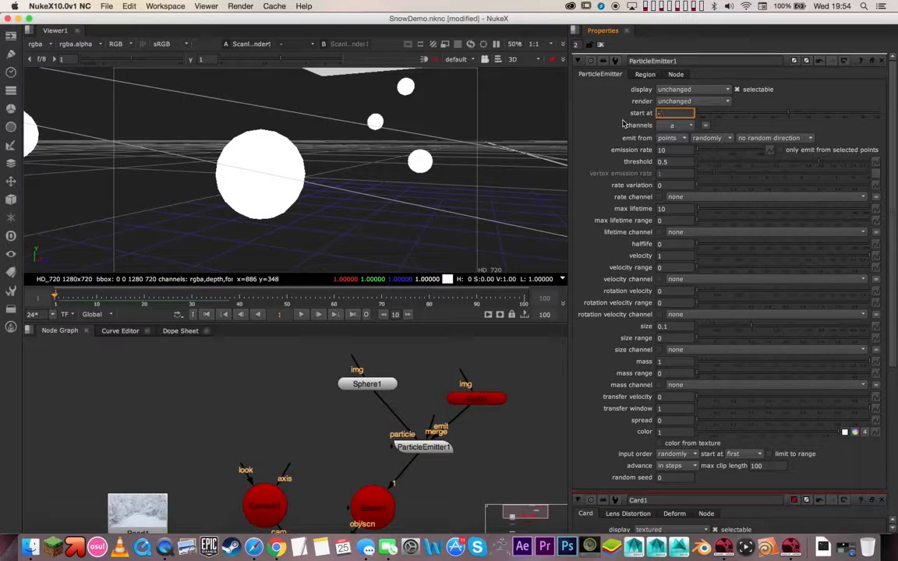
pyautogui.press('Return')
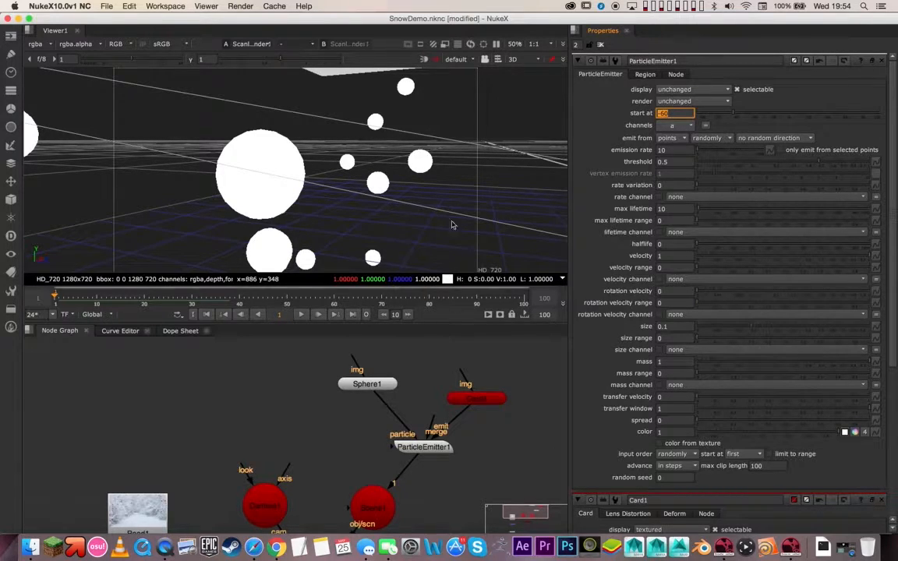
# Try emission rates of 60 and 1000 on the ParticleEmitter, comparing the particle density
pyautogui.keyDown('ctrl'); pyautogui.moveTo(506, 155); pyautogui.dragTo(433, 123); pyautogui.keyUp('ctrl')
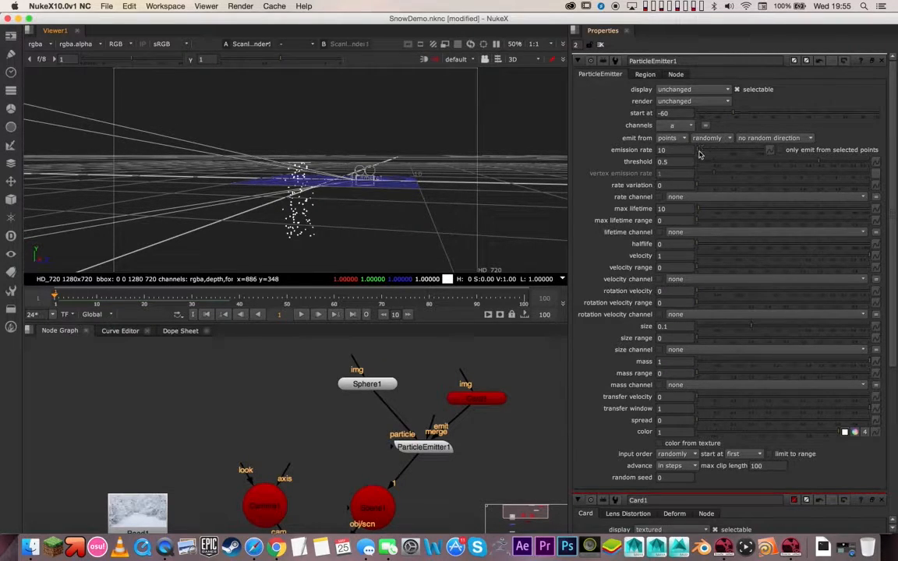
pyautogui.moveTo(700, 155); pyautogui.dragTo(702, 154)
pyautogui.moveTo(704, 153); pyautogui.dragTo(647, 150)
pyautogui.keyDown('alt'); pyautogui.moveTo(297, 180); pyautogui.dragTo(462, 191, button='middle'); pyautogui.keyUp('alt')
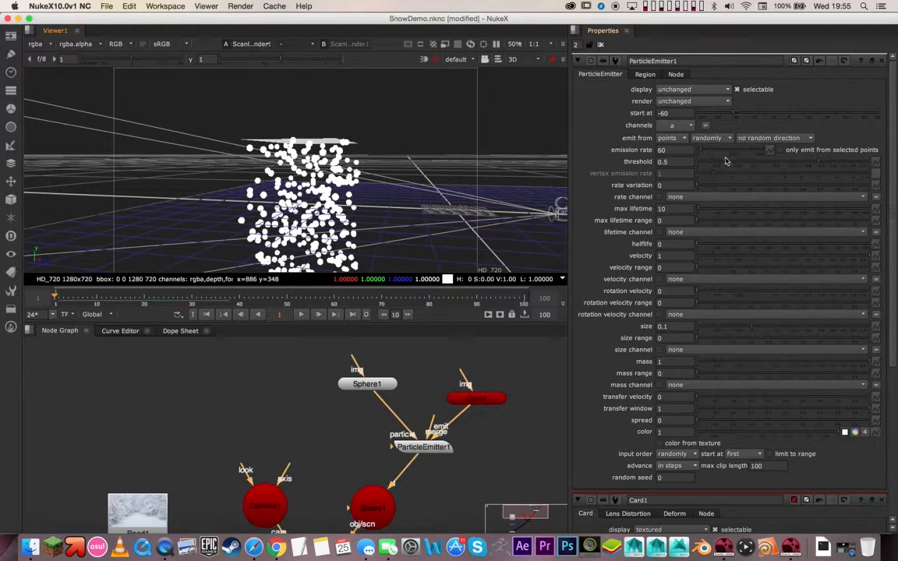
pyautogui.moveTo(702, 153); pyautogui.dragTo(767, 152)
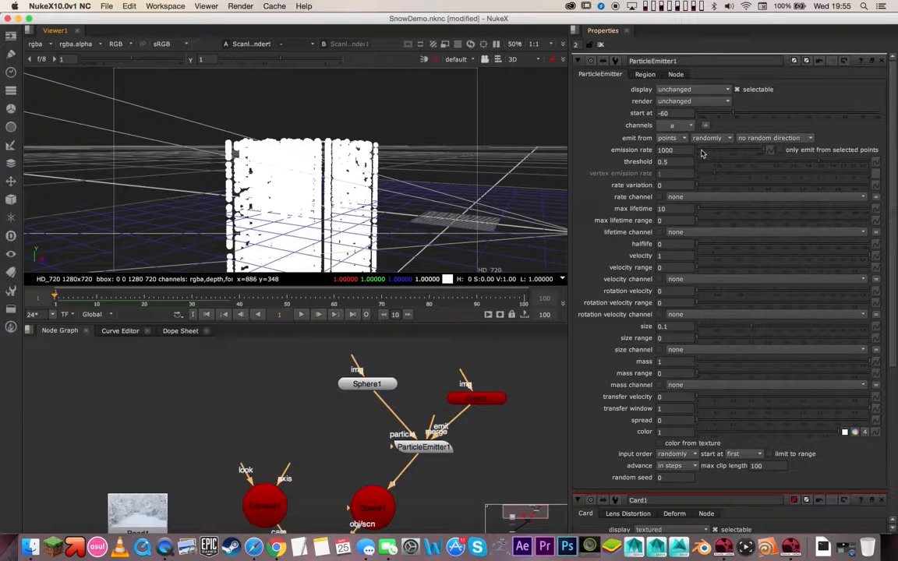
# Try lower emission rates of 60, 20 and 50 on the ParticleEmitter, and set the rate to 40
pyautogui.write('60')
pyautogui.press('Return')
pyautogui.write('20')
pyautogui.press('Return')
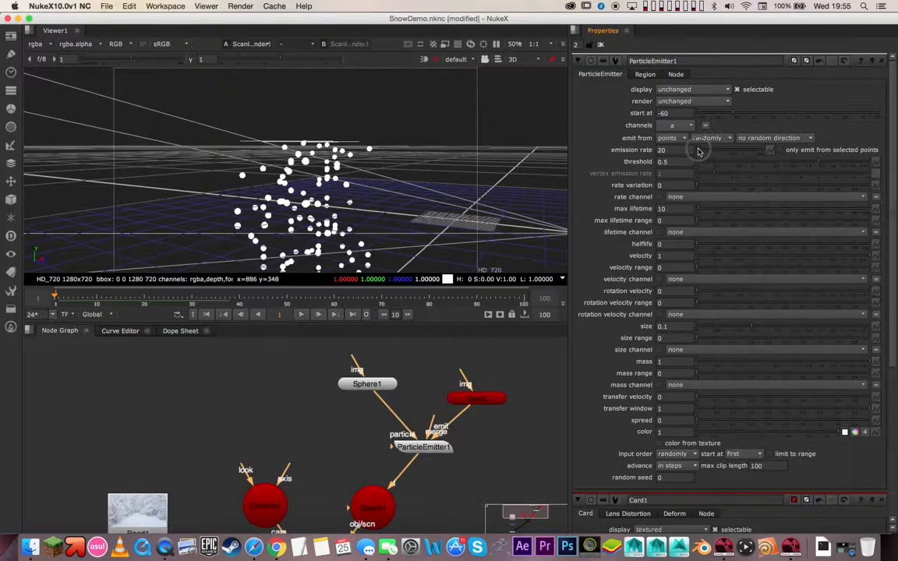
pyautogui.write('50')
pyautogui.press('Return')
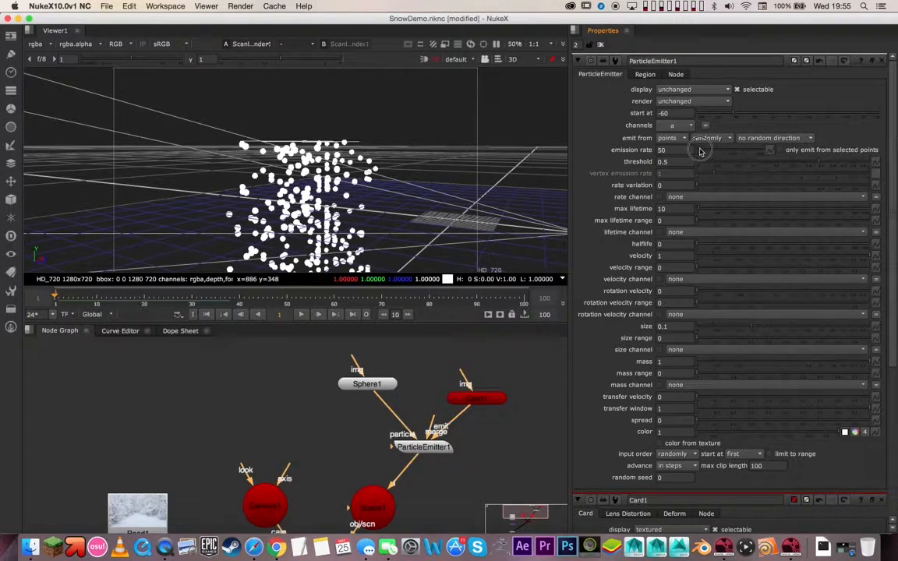
pyautogui.write('40')
pyautogui.press('Return')
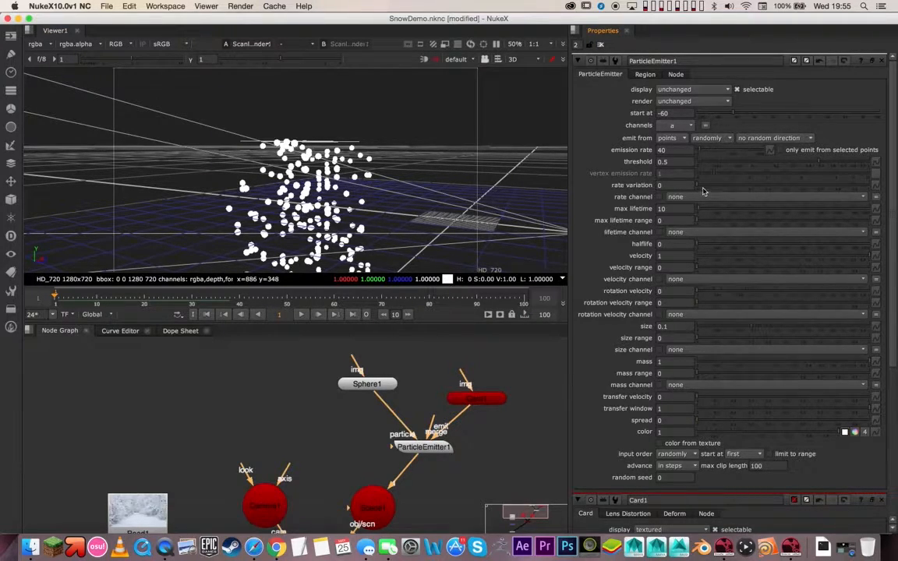
# Set the ParticleEmitter's rate variation to 6 and check the particle column from farther away
pyautogui.moveTo(702, 190); pyautogui.dragTo(874, 193)
pyautogui.moveTo(665, 187); pyautogui.dragTo(623, 191)
pyautogui.write('3')
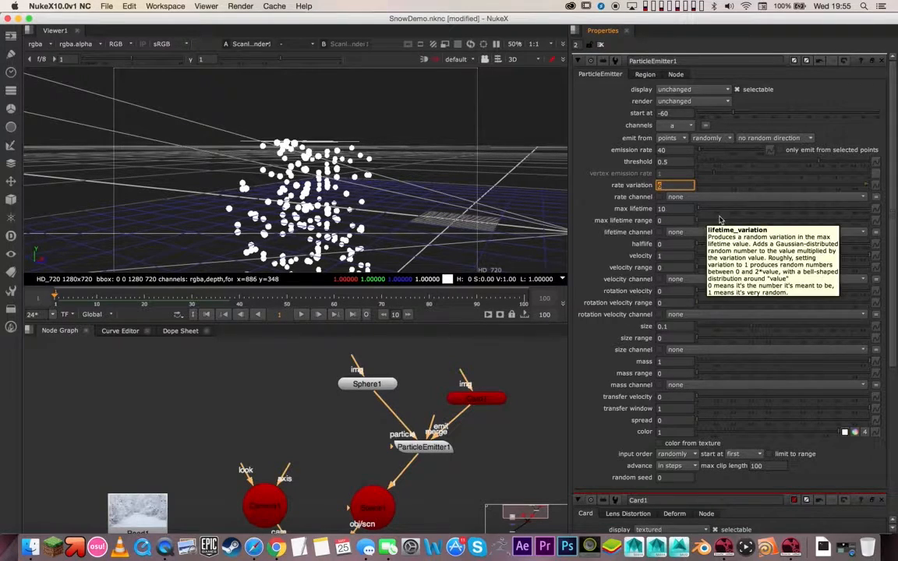
pyautogui.moveTo(493, 208); pyautogui.dragTo(340, 212)
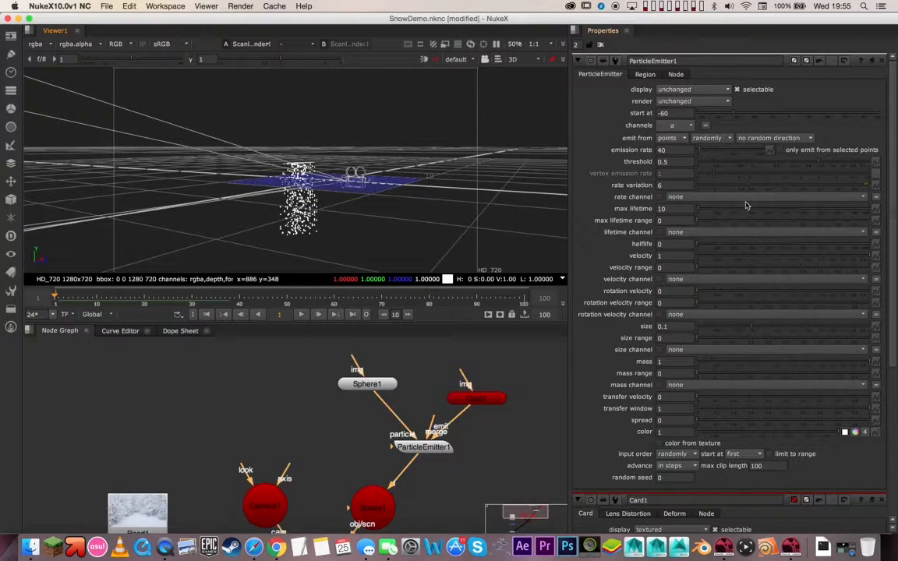
# Try a max lifetime of 75 on the ParticleEmitter and return it to 10
pyautogui.click(709, 211)
pyautogui.moveTo(355, 160); pyautogui.dragTo(397, 145)
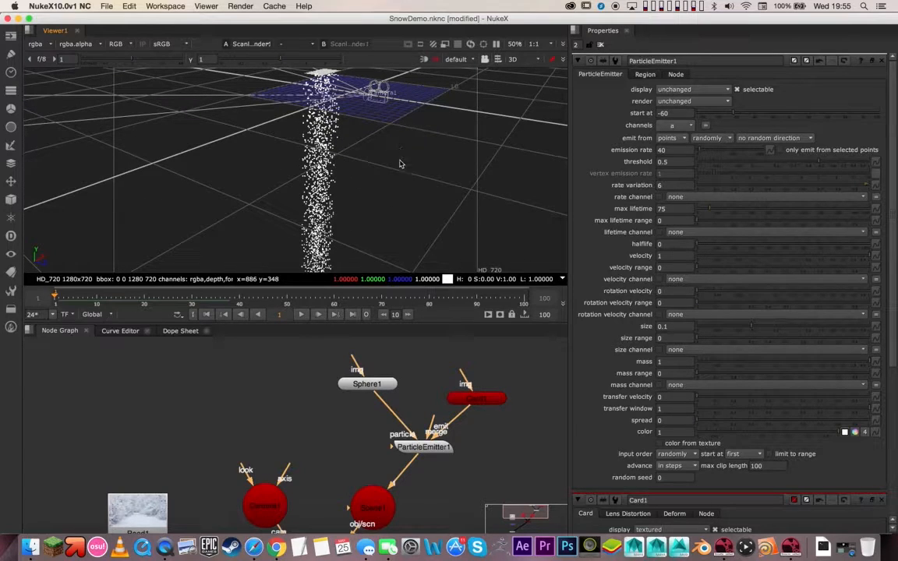
pyautogui.click(703, 210)
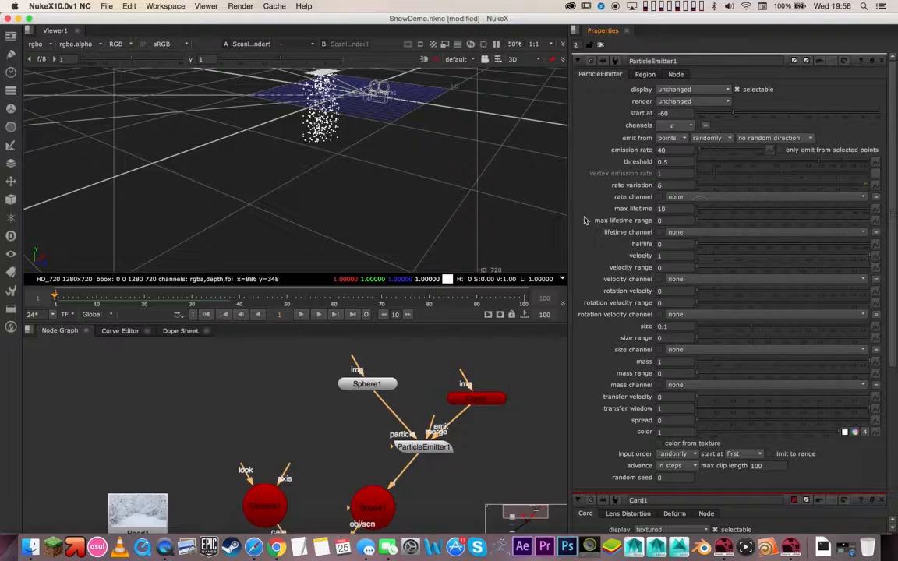
# Set the ParticleEmitter's max lifetime range to 0.715 so the particles disappear at varied times
pyautogui.moveTo(351, 224); pyautogui.dragTo(381, 156)
pyautogui.moveTo(702, 222); pyautogui.dragTo(822, 231)
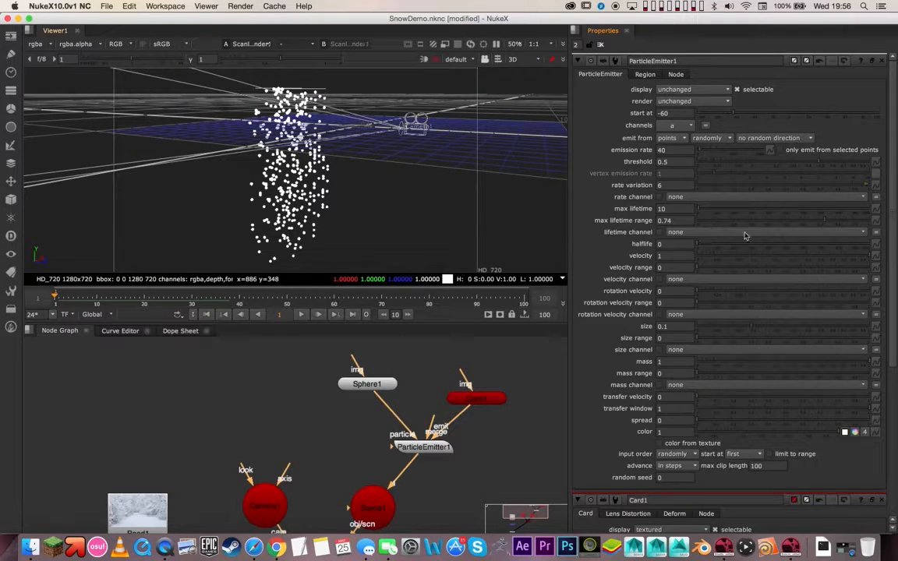
pyautogui.moveTo(708, 224); pyautogui.dragTo(817, 226)
# Slow the particles with velocity 0.3 and velocity range 0.675, and extend their max lifetime to 15
pyautogui.moveTo(833, 257); pyautogui.dragTo(792, 262)
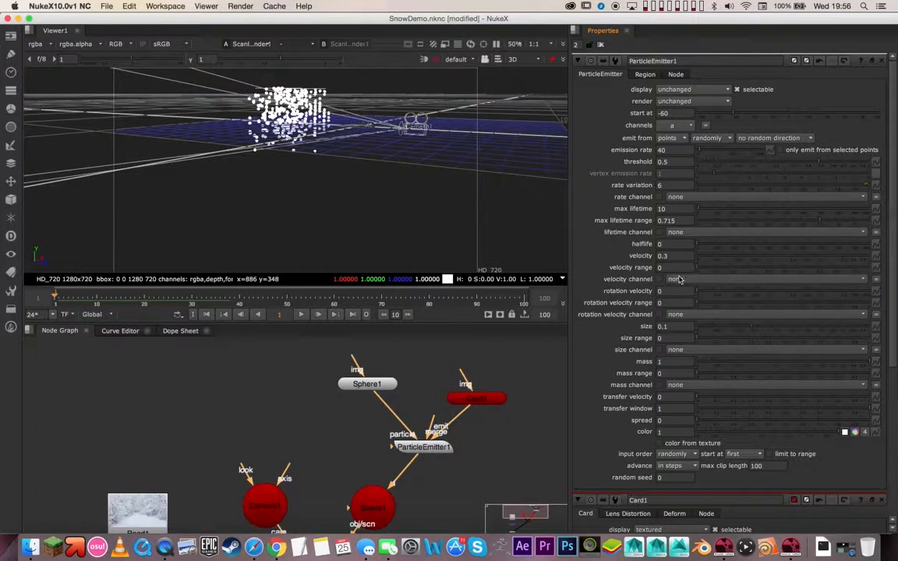
pyautogui.moveTo(700, 270); pyautogui.dragTo(811, 266)
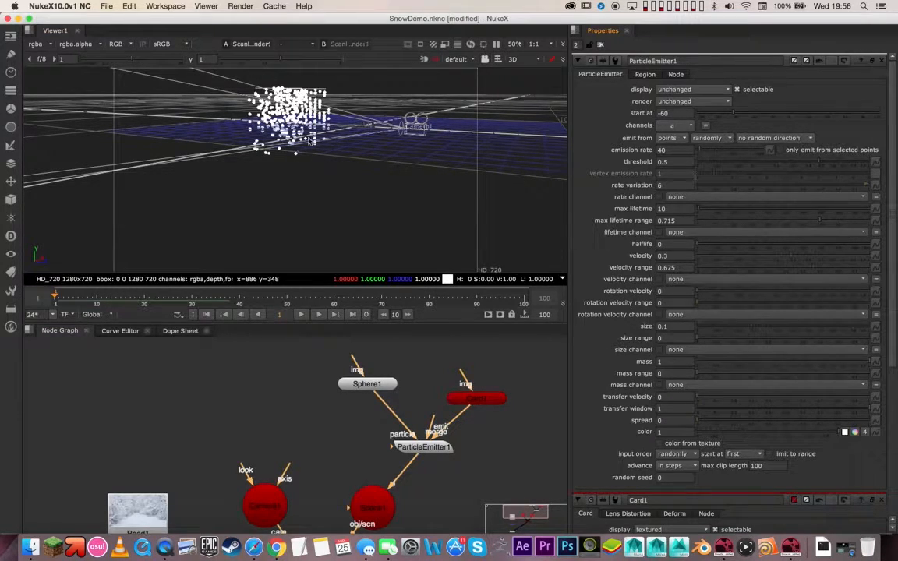
pyautogui.keyDown('ctrl'); pyautogui.moveTo(458, 117); pyautogui.dragTo(436, 113); pyautogui.keyUp('ctrl')
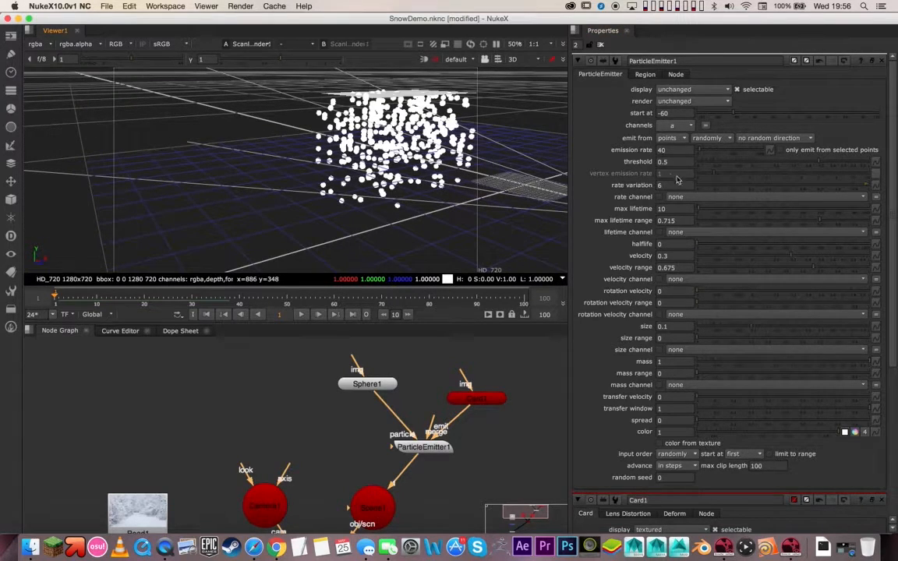
pyautogui.moveTo(702, 211); pyautogui.dragTo(701, 209)
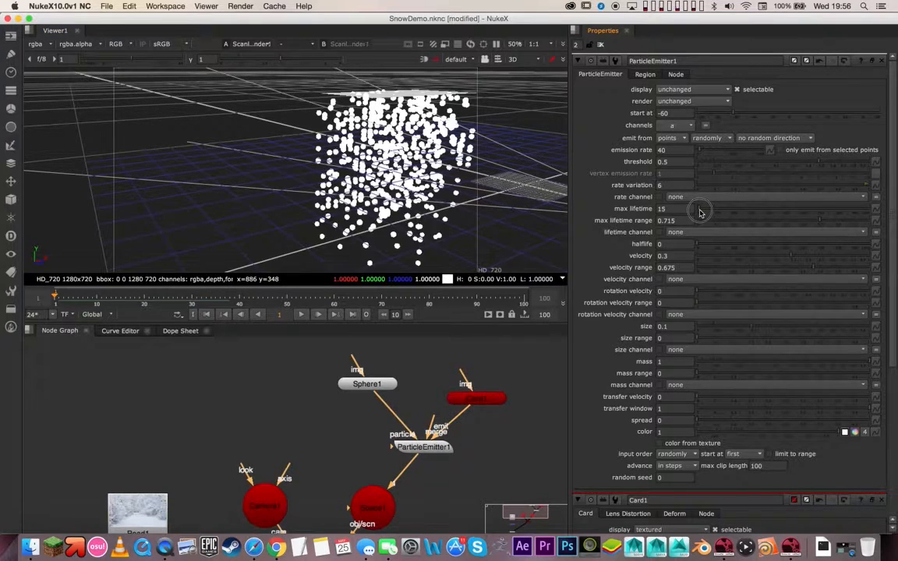
# Raise the emitting card to about 3.09 in y and view the particles in the framed 2D render
pyautogui.doubleClick(476, 398)
pyautogui.moveTo(398, 90); pyautogui.dragTo(399, 81)
pyautogui.keyDown('alt'); pyautogui.moveTo(388, 106); pyautogui.dragTo(328, 119, button='middle'); pyautogui.keyUp('alt')
pyautogui.keyDown('super'); pyautogui.moveTo(329, 119); pyautogui.dragTo(390, 114); pyautogui.keyUp('super')
pyautogui.moveTo(312, 115); pyautogui.dragTo(286, 121)
pyautogui.keyDown('super'); pyautogui.moveTo(441, 176); pyautogui.dragTo(329, 155); pyautogui.keyUp('super')
pyautogui.press('Tab')
pyautogui.press('f')
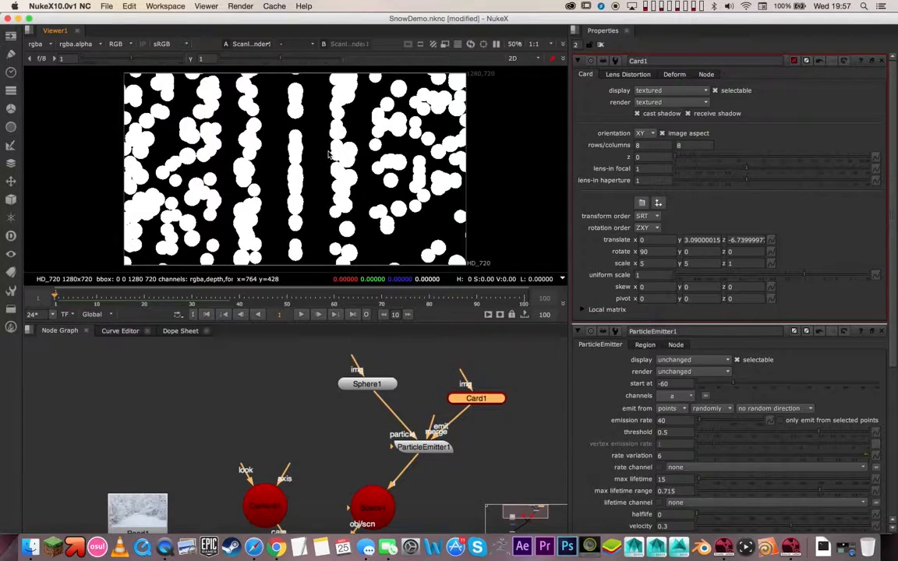
# Reduce the ParticleEmitter's particle size to 0.032
pyautogui.click(423, 447)
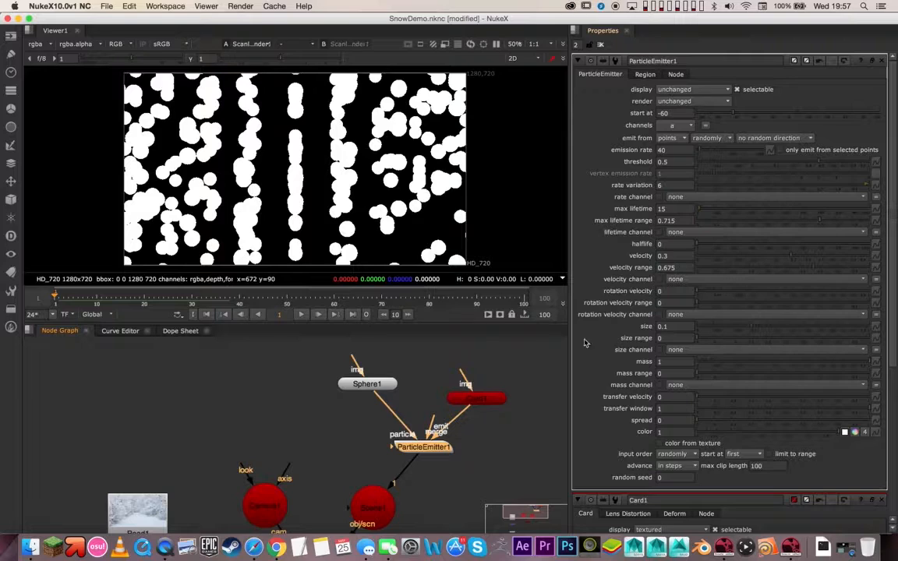
pyautogui.moveTo(745, 327); pyautogui.dragTo(725, 336)
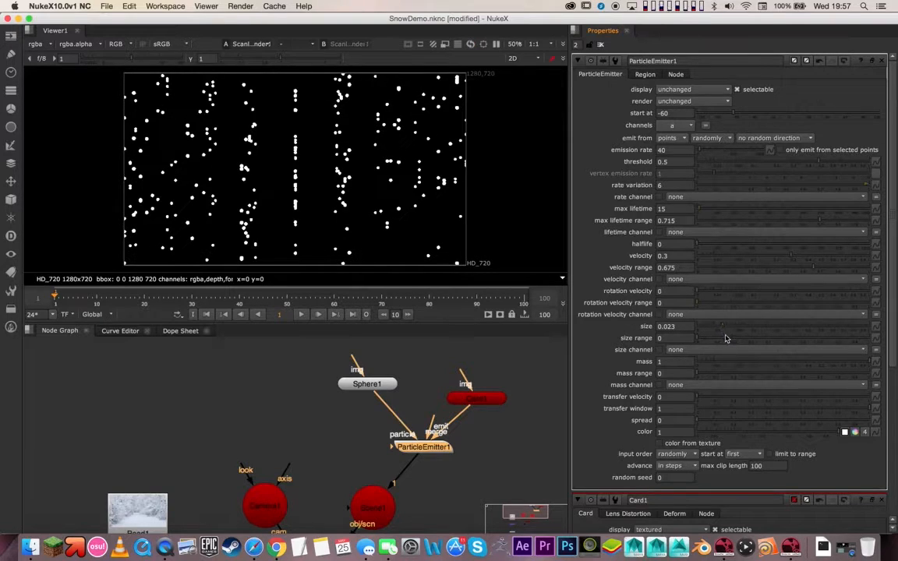
pyautogui.click(725, 328)
pyautogui.moveTo(726, 327); pyautogui.dragTo(728, 329)
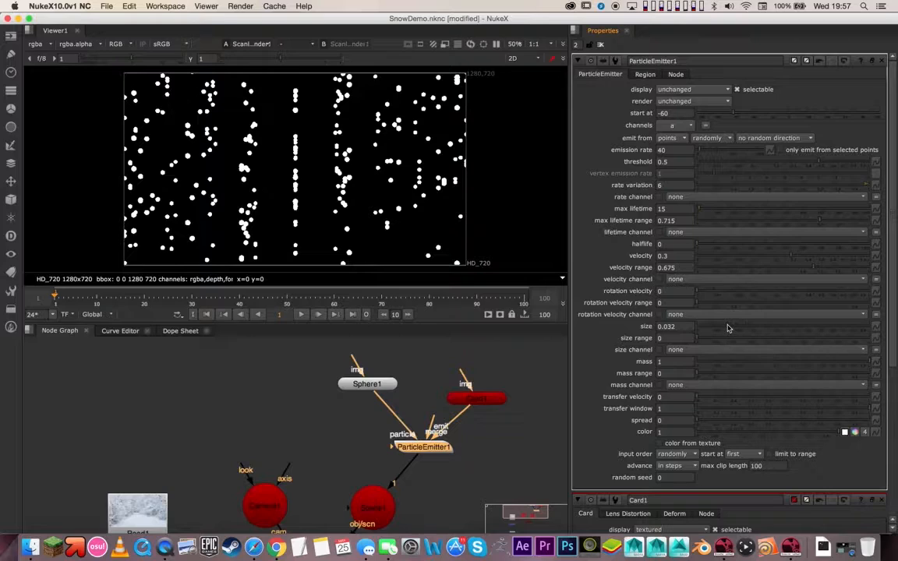
# Try a size range of 1 on the ParticleEmitter and increase it to 2
pyautogui.moveTo(703, 343); pyautogui.dragTo(894, 337)
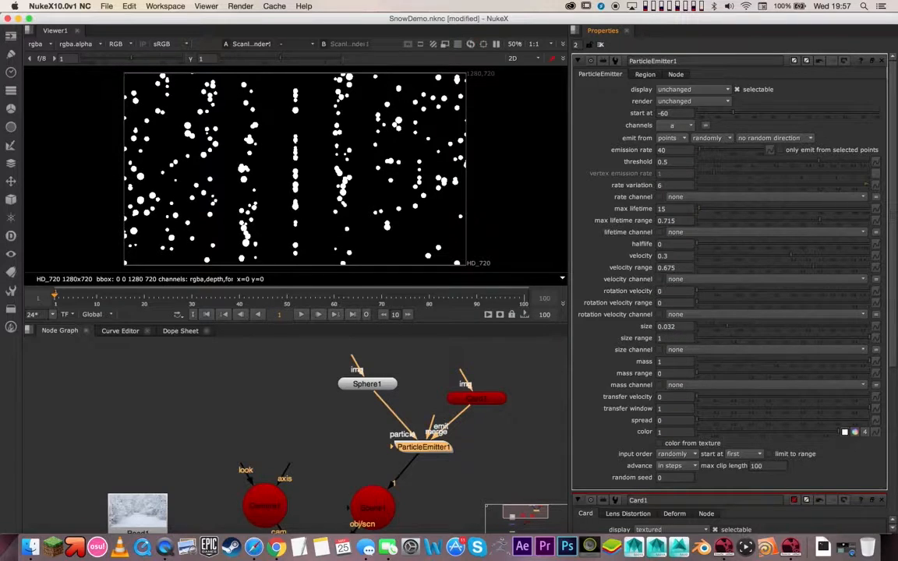
pyautogui.moveTo(662, 338); pyautogui.dragTo(640, 343)
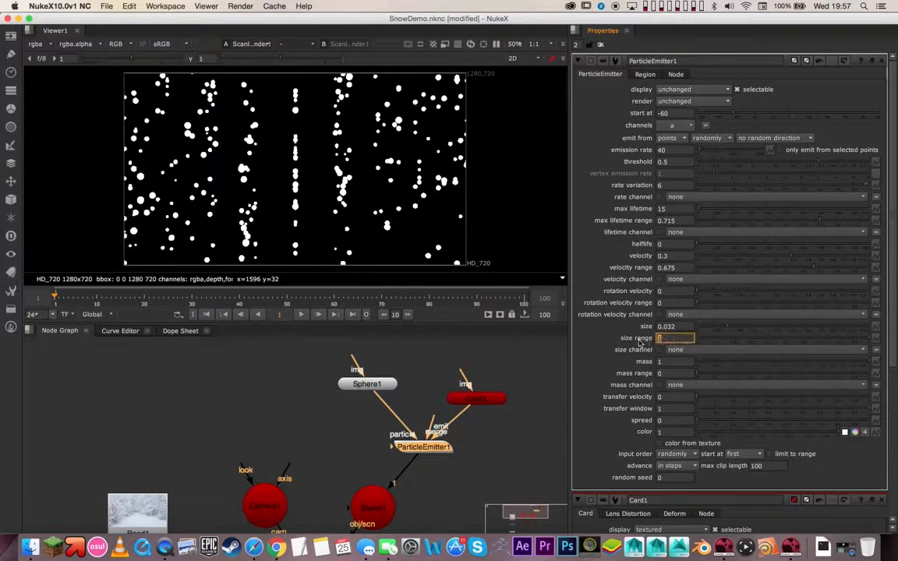
pyautogui.write('3')
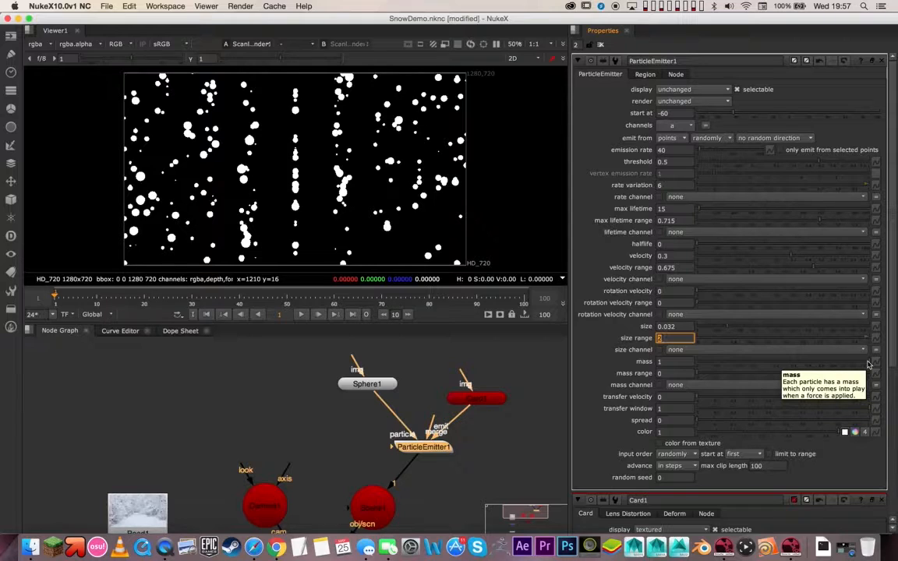
# View the sized particles in the 3D scene and play back the falling motion
pyautogui.click(241, 413)
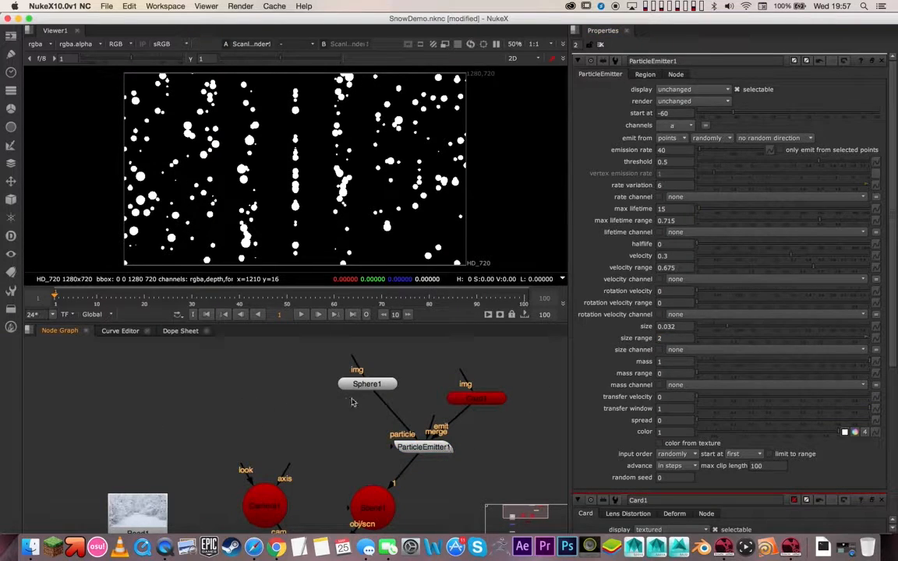
pyautogui.press('Tab')
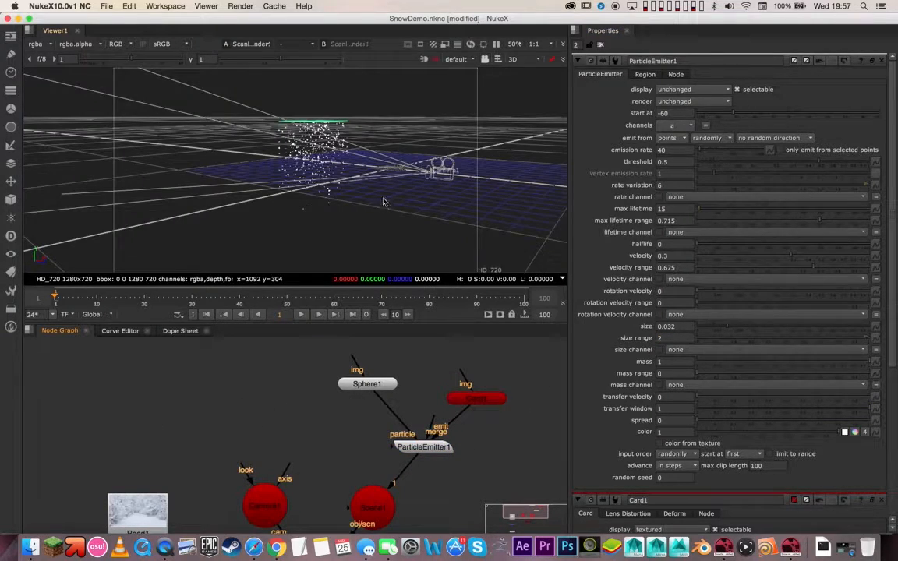
pyautogui.keyDown('alt'); pyautogui.moveTo(262, 140); pyautogui.dragTo(339, 125, button='middle'); pyautogui.keyUp('alt')
pyautogui.keyDown('super'); pyautogui.moveTo(405, 108); pyautogui.dragTo(269, 161); pyautogui.keyUp('super')
pyautogui.click(301, 314)
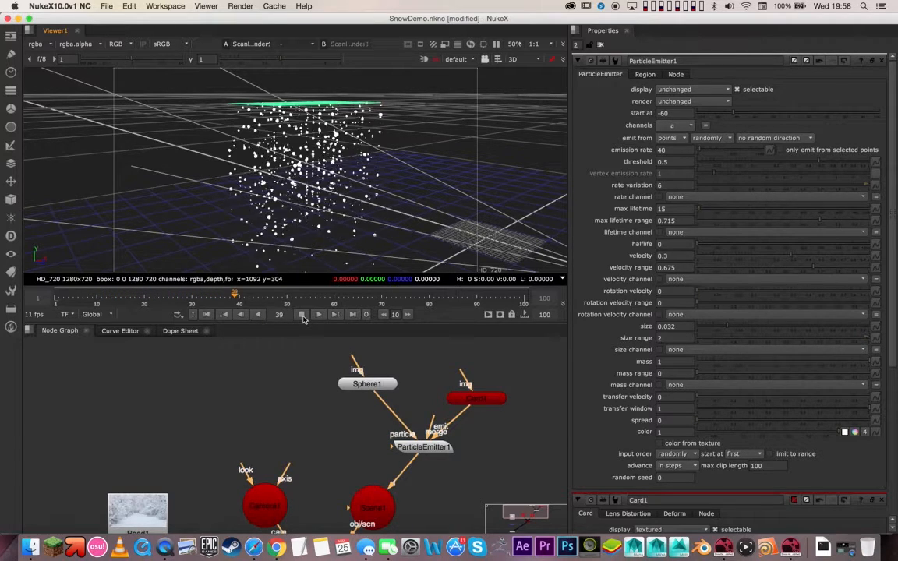
pyautogui.click(303, 314)
# Place the ParticleEmitter beneath the card and route its sphere and scene connections through right-angled dots
pyautogui.moveTo(421, 449); pyautogui.dragTo(477, 443)
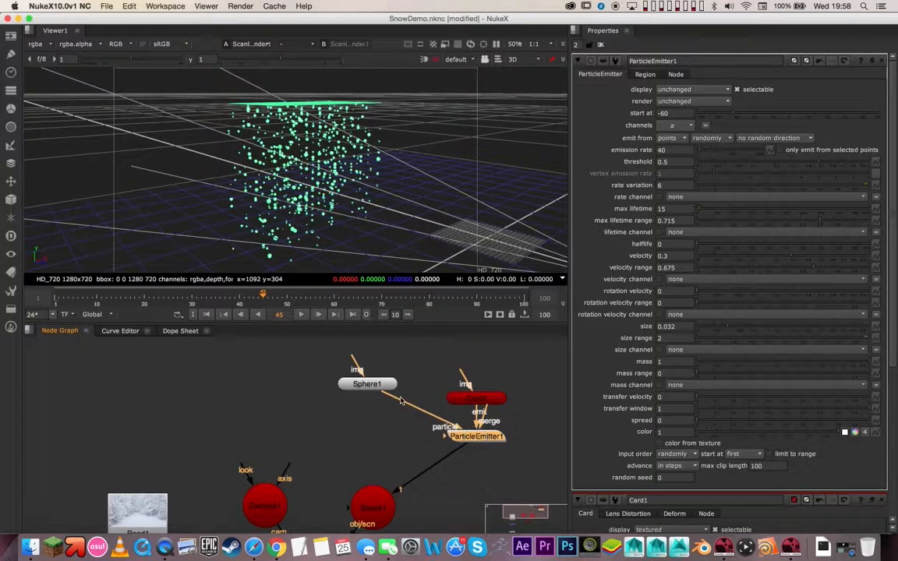
pyautogui.keyDown('super'); pyautogui.moveTo(421, 410); pyautogui.dragTo(368, 436); pyautogui.keyUp('super')
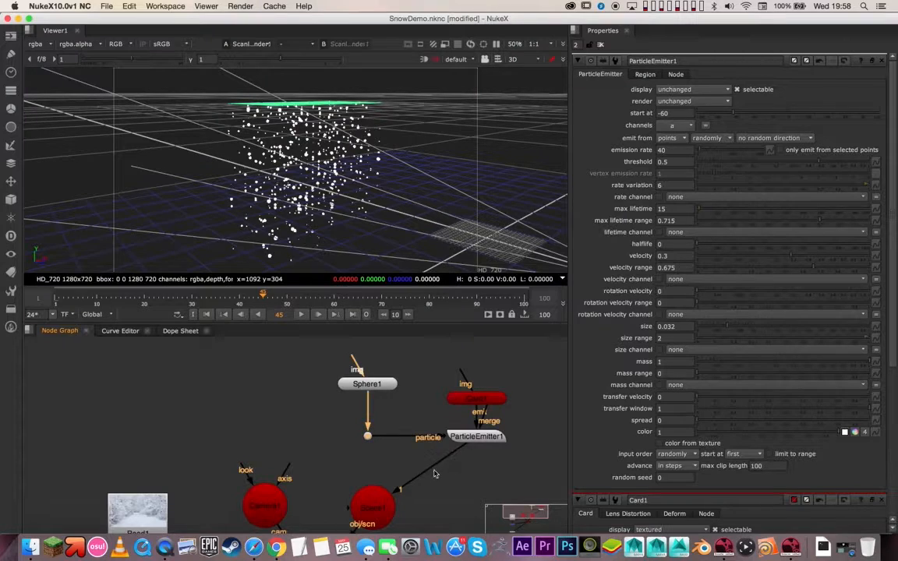
pyautogui.keyDown('super'); pyautogui.moveTo(431, 468); pyautogui.dragTo(477, 508); pyautogui.keyUp('super')
# Add a ParticleTurbulence node between the ParticleEmitter and the dot leading to the scene, aligned below the emitter
pyautogui.moveTo(517, 455); pyautogui.dragTo(495, 424, button='middle')
pyautogui.click(486, 434)
pyautogui.rightClick(457, 436)
pyautogui.moveTo(460, 425)
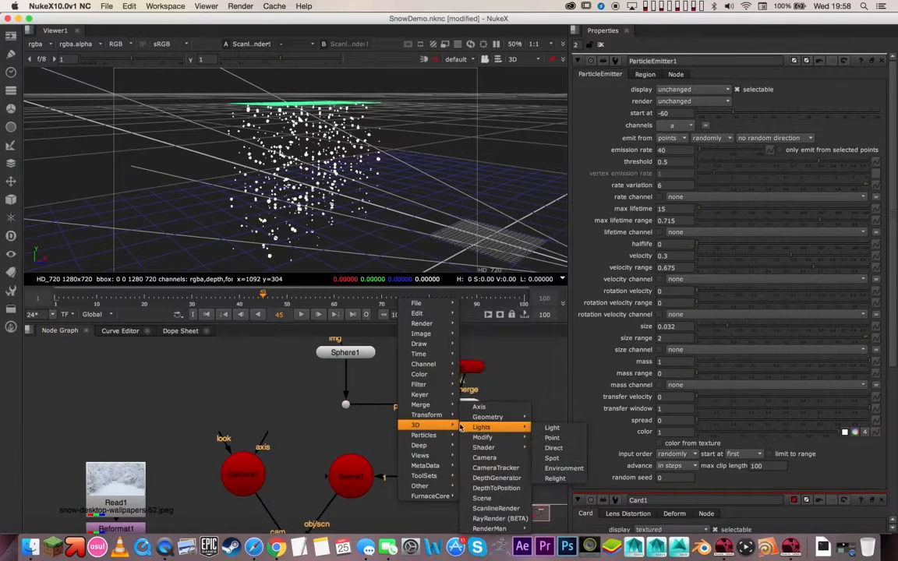
pyautogui.moveTo(439, 356)
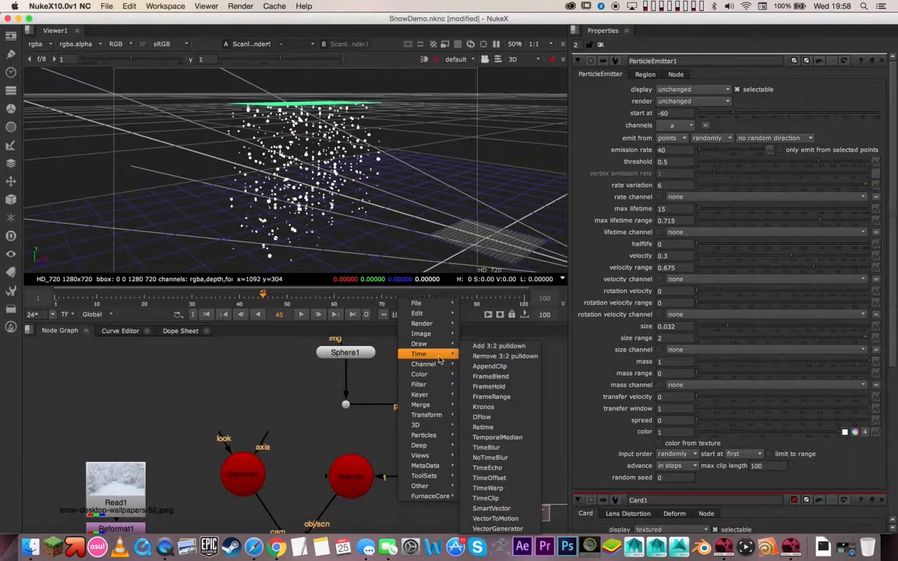
pyautogui.moveTo(437, 435)
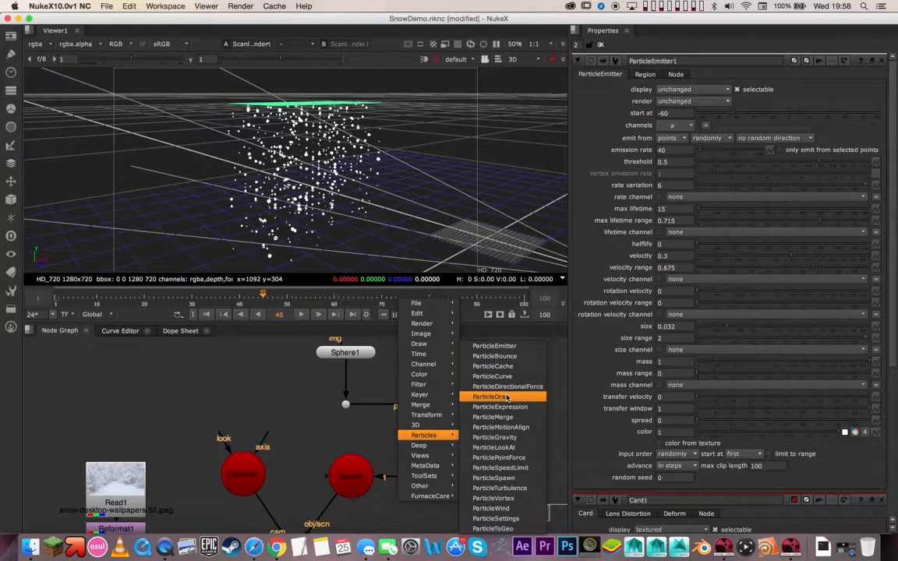
pyautogui.click(500, 488)
pyautogui.moveTo(481, 411); pyautogui.dragTo(471, 410)
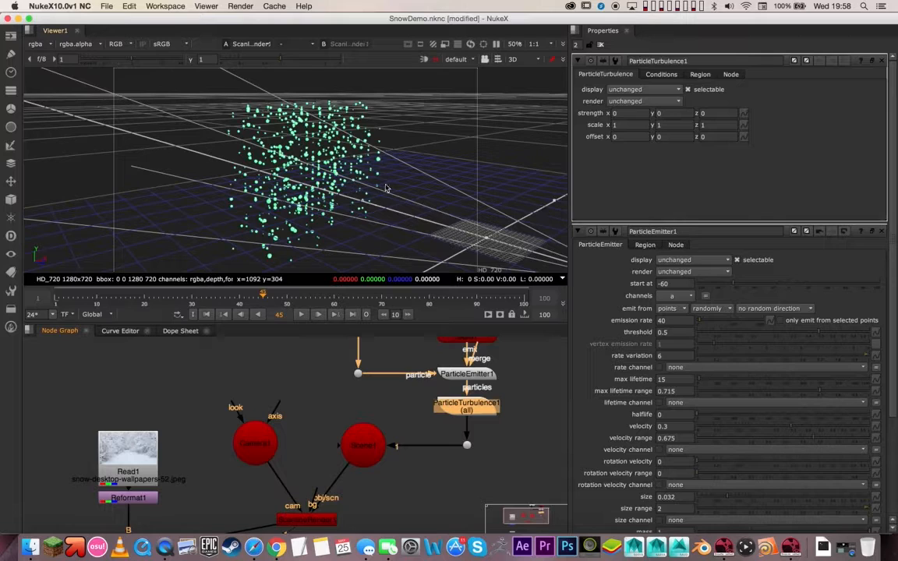
# Try ParticleTurbulence x strengths of 0.2 and 1 and inspect how far the particles scatter
pyautogui.keyDown('ctrl'); pyautogui.moveTo(427, 144); pyautogui.dragTo(517, 134); pyautogui.keyUp('ctrl')
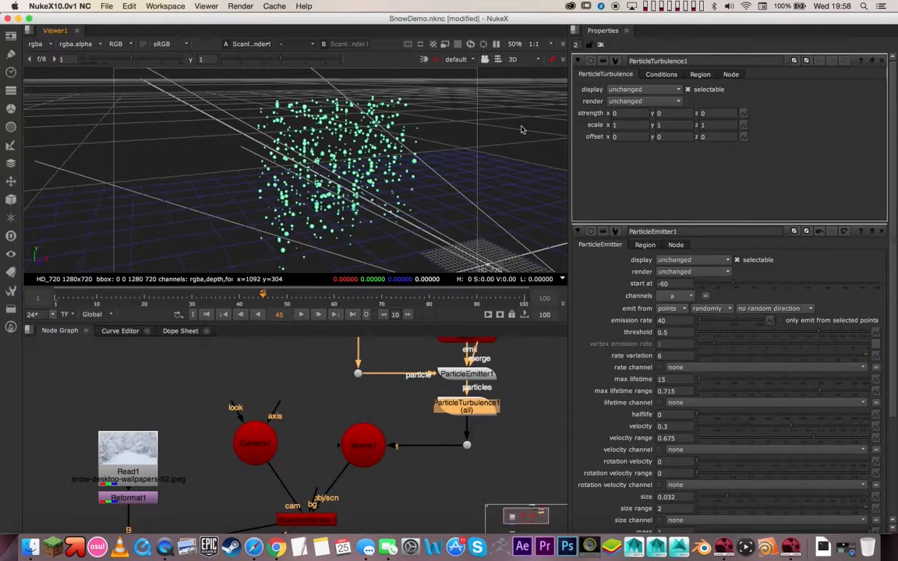
pyautogui.click(630, 113)
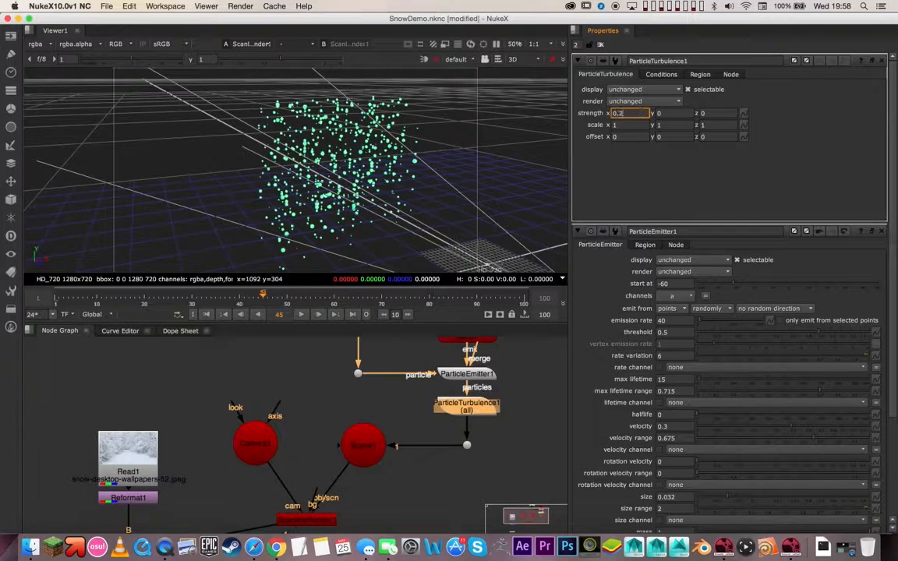
pyautogui.press('Return')
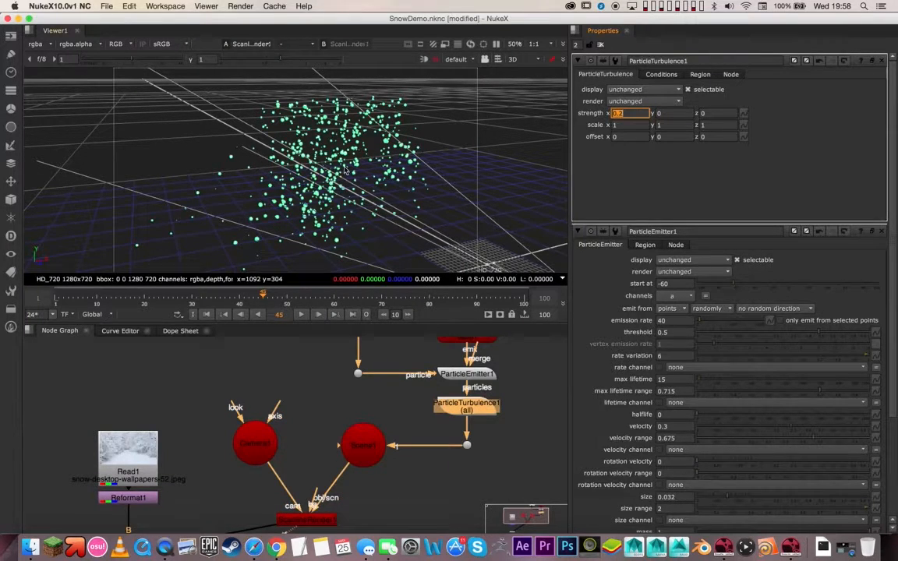
pyautogui.keyDown('ctrl'); pyautogui.moveTo(306, 146); pyautogui.dragTo(565, 128); pyautogui.keyUp('ctrl')
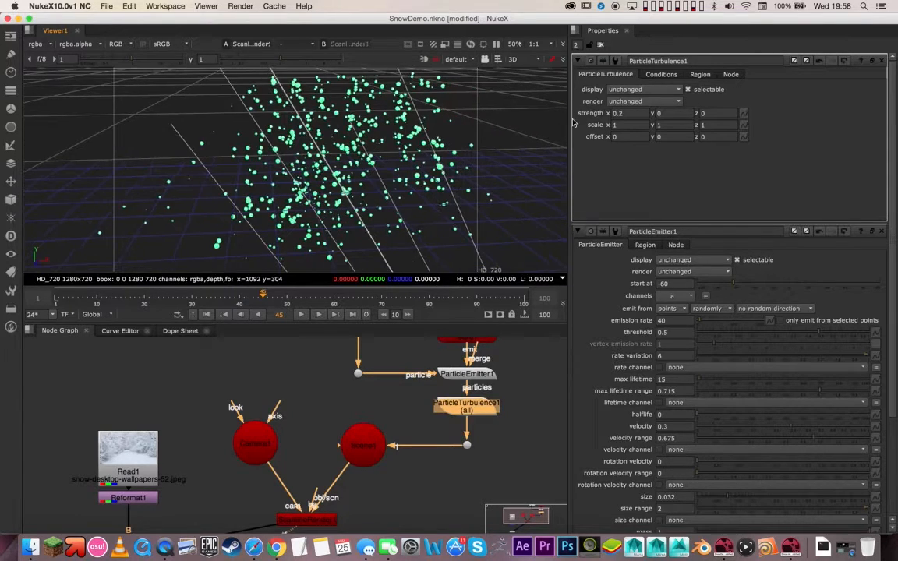
pyautogui.moveTo(628, 114); pyautogui.dragTo(577, 118)
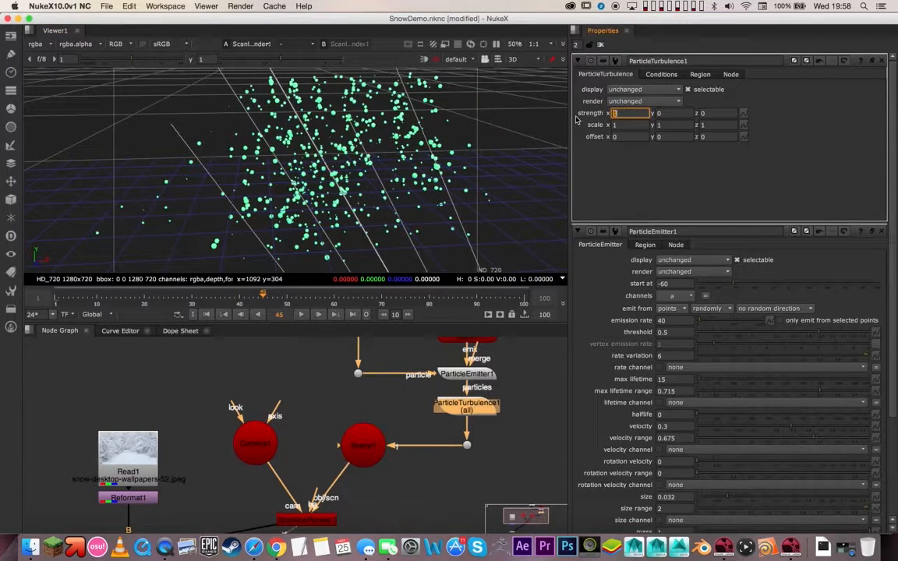
pyautogui.write('1')
pyautogui.press('Return')
pyautogui.keyDown('ctrl'); pyautogui.moveTo(477, 192); pyautogui.dragTo(427, 192); pyautogui.keyUp('ctrl')
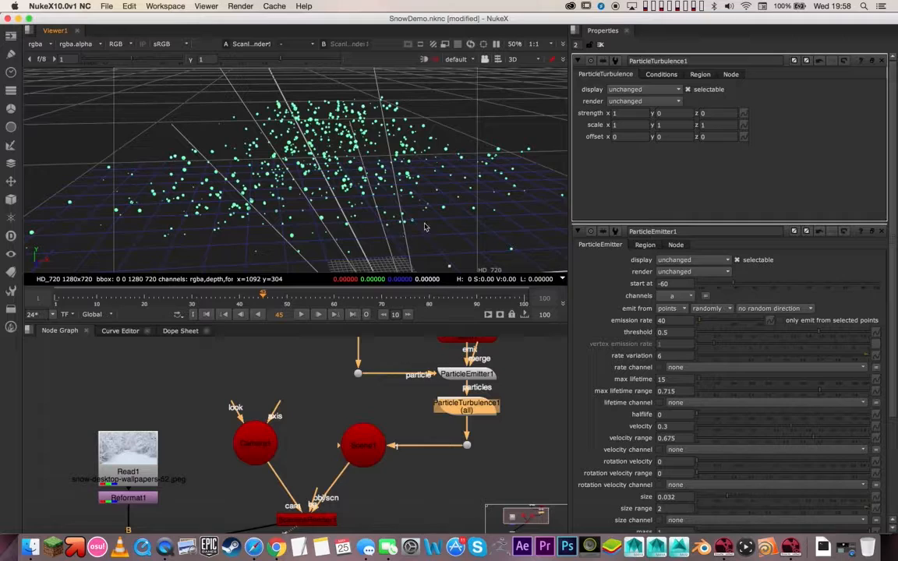
# Set the ParticleTurbulence strength to 0.04 in x and 0.02 in z
pyautogui.moveTo(623, 114); pyautogui.dragTo(548, 117)
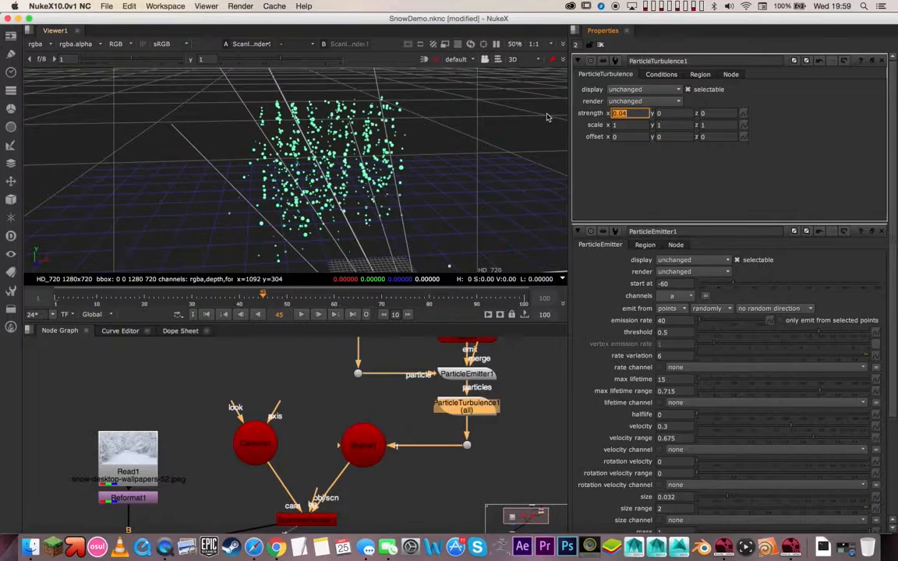
pyautogui.press('Tab')
pyautogui.press('Tab')
pyautogui.write('.2')
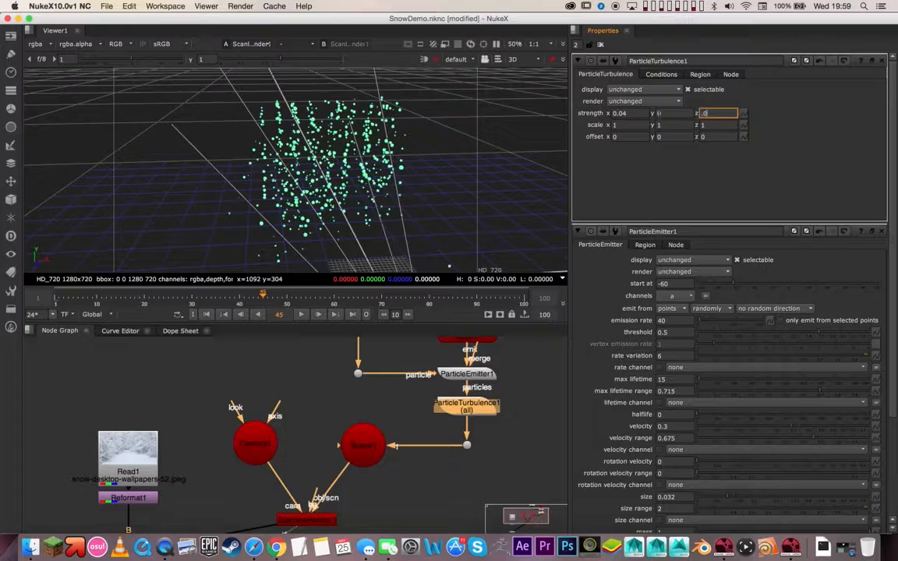
pyautogui.press('Return')
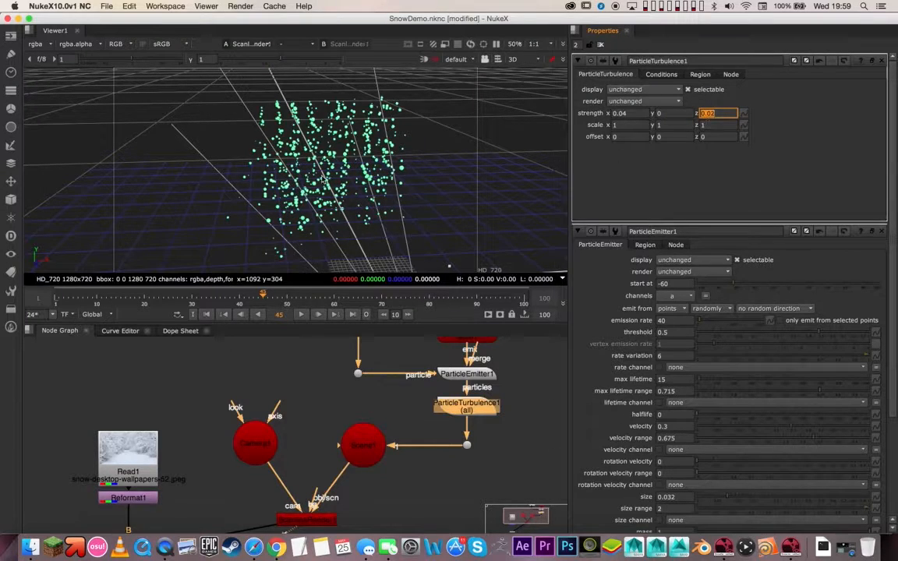
# Raise the emitting card to about 4.31 in y
pyautogui.keyDown('ctrl'); pyautogui.moveTo(289, 150); pyautogui.dragTo(437, 152); pyautogui.keyUp('ctrl')
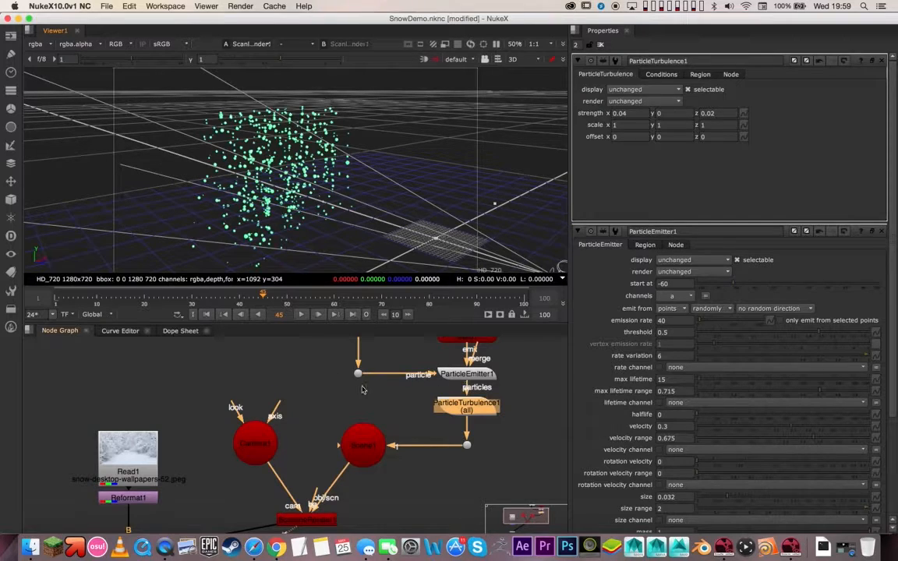
pyautogui.moveTo(363, 387); pyautogui.dragTo(335, 415, button='middle')
pyautogui.doubleClick(448, 369)
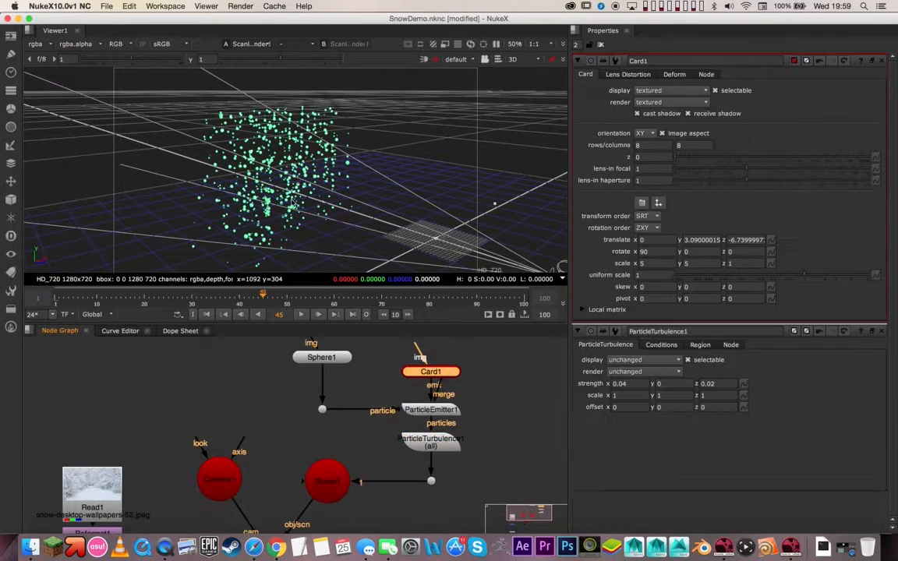
pyautogui.moveTo(250, 114); pyautogui.dragTo(279, 87)
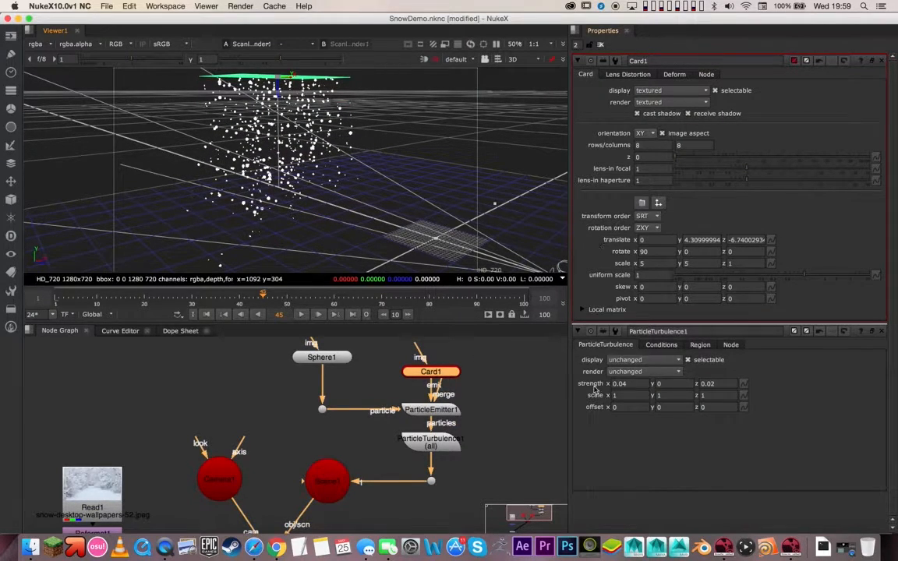
# Set the ParticleEmitter's max lifetime to 20 and reduce its velocity to 0.235
pyautogui.doubleClick(429, 409)
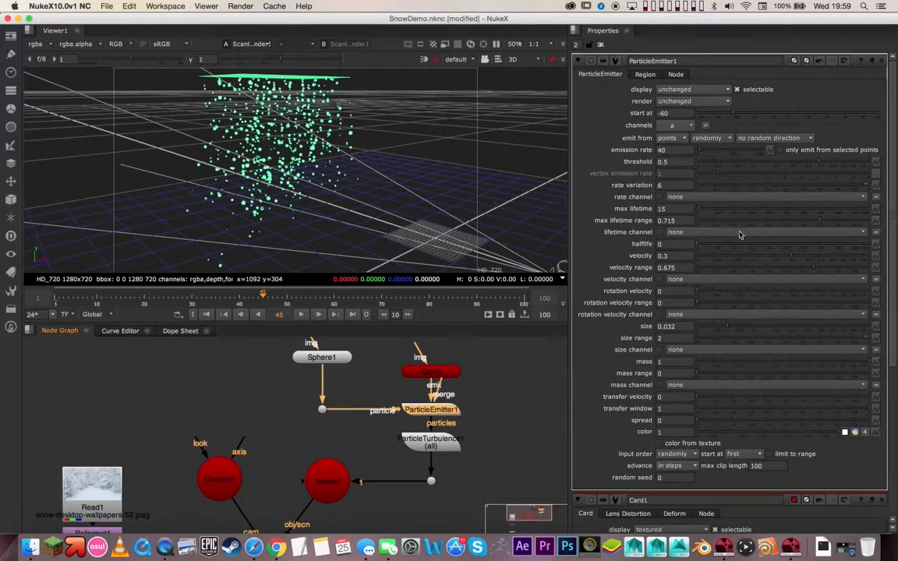
pyautogui.click(701, 212)
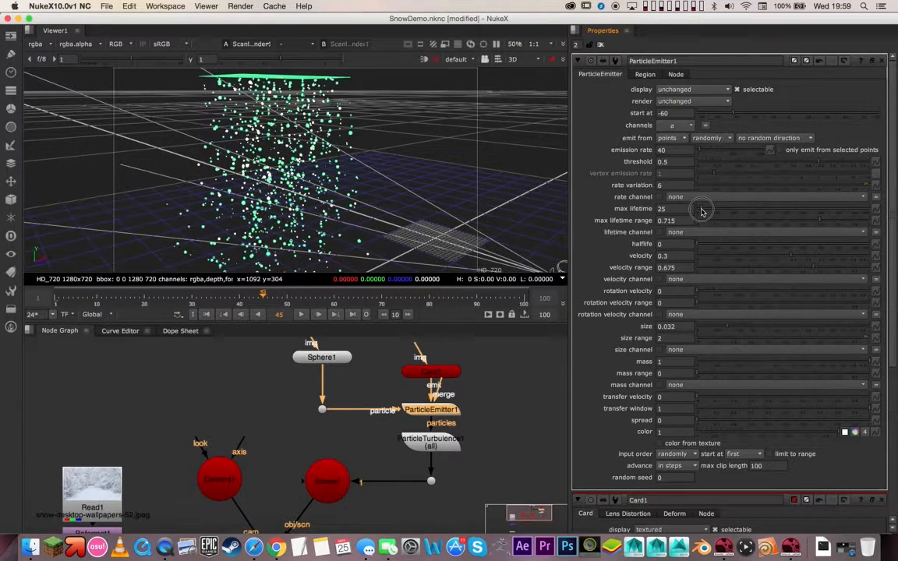
pyautogui.moveTo(700, 210); pyautogui.dragTo(699, 210)
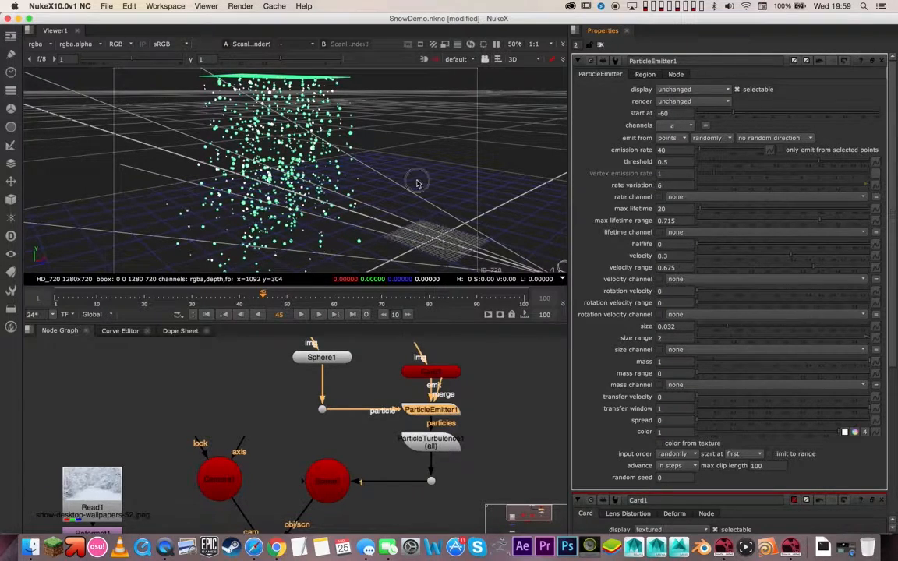
pyautogui.moveTo(333, 184); pyautogui.dragTo(428, 171)
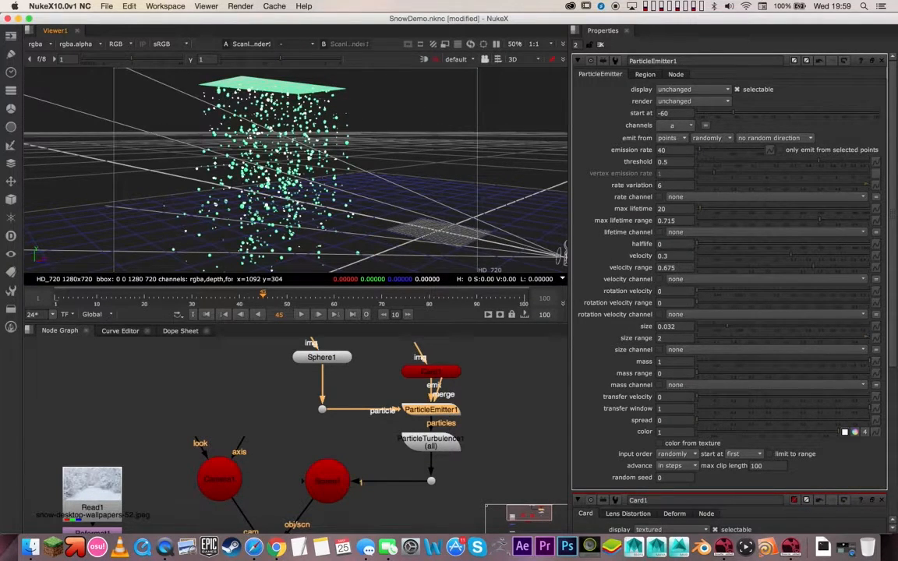
pyautogui.moveTo(794, 258); pyautogui.dragTo(780, 261)
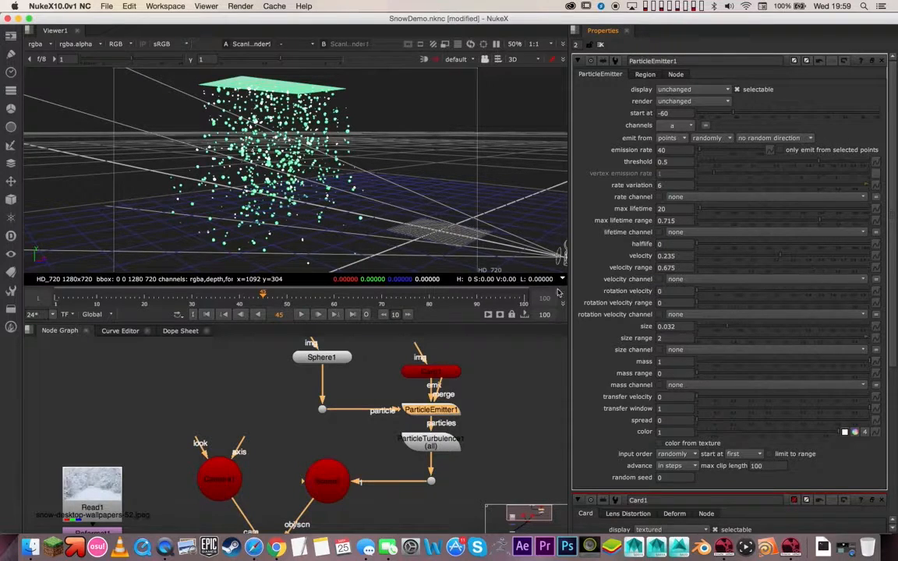
# Raise Camera1 above the ground grid so it faces the middle of the falling particles
pyautogui.keyDown('super'); pyautogui.moveTo(200, 201); pyautogui.dragTo(310, 202); pyautogui.keyUp('super')
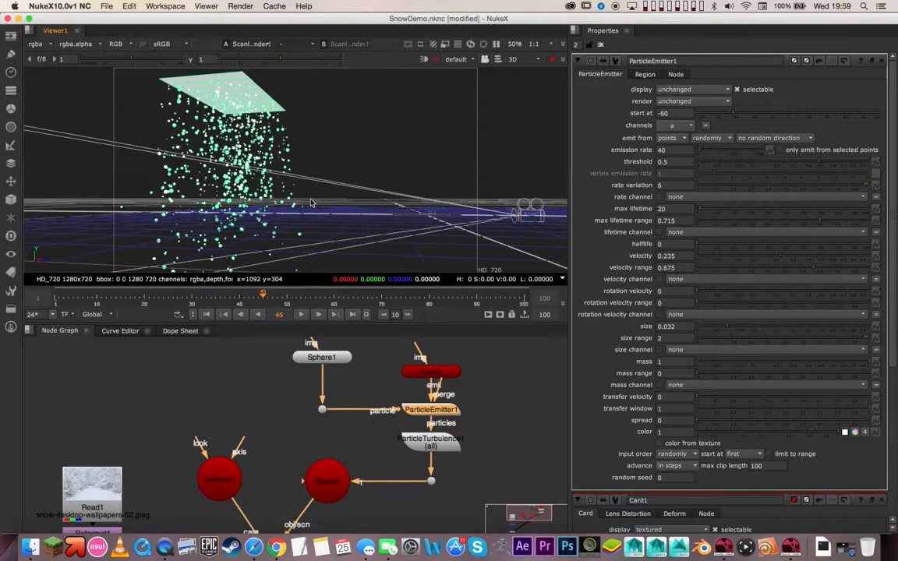
pyautogui.click(531, 209)
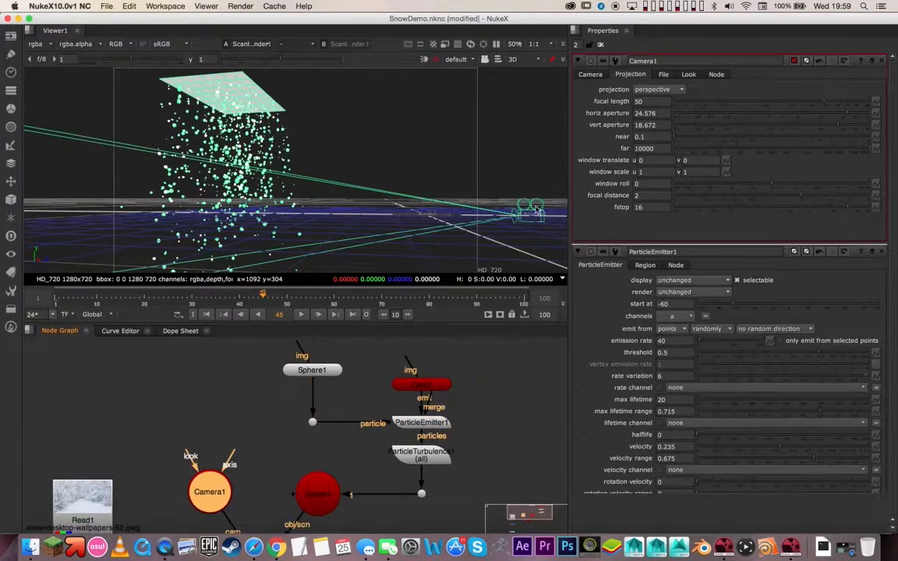
pyautogui.moveTo(527, 205); pyautogui.dragTo(502, 174)
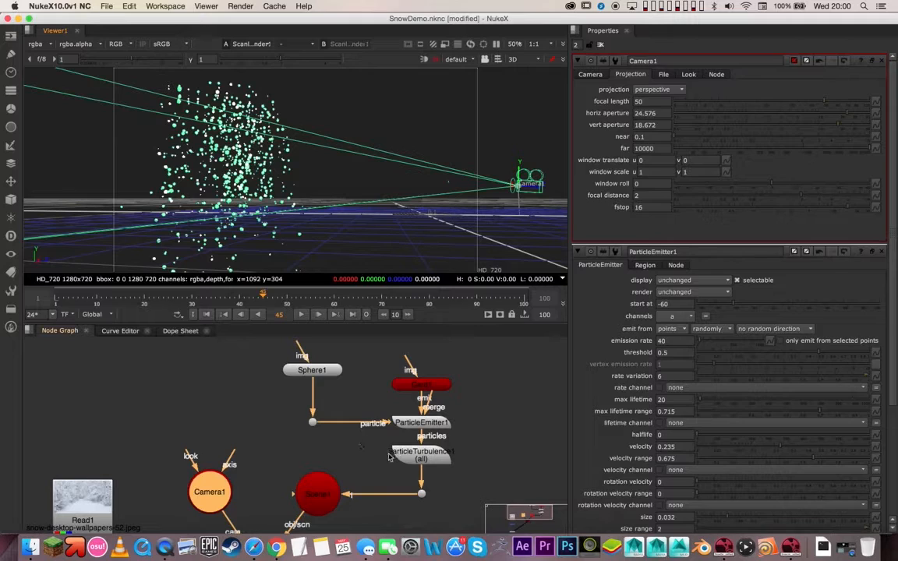
# Set the ParticleEmitter's mass to 0.89 and its mass range to 0.58
pyautogui.doubleClick(434, 422)
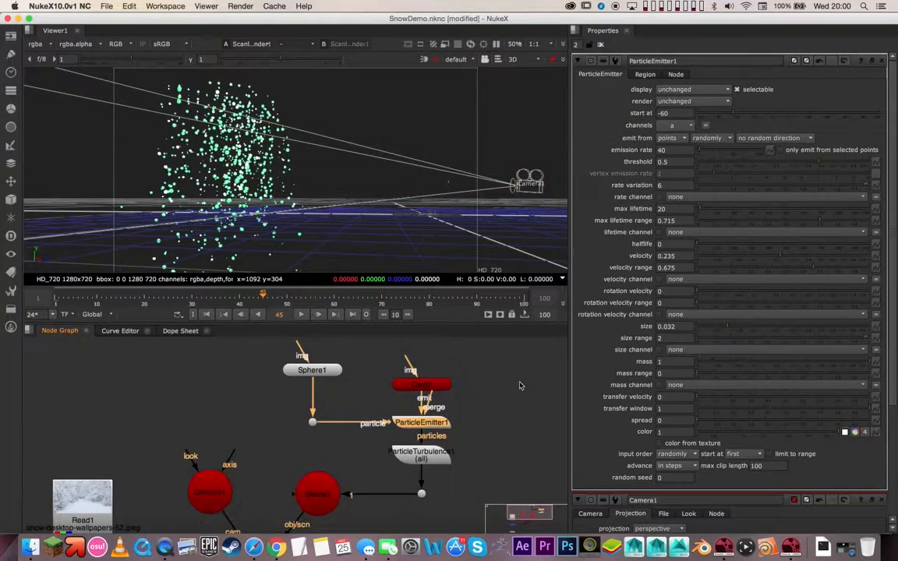
pyautogui.click(866, 366)
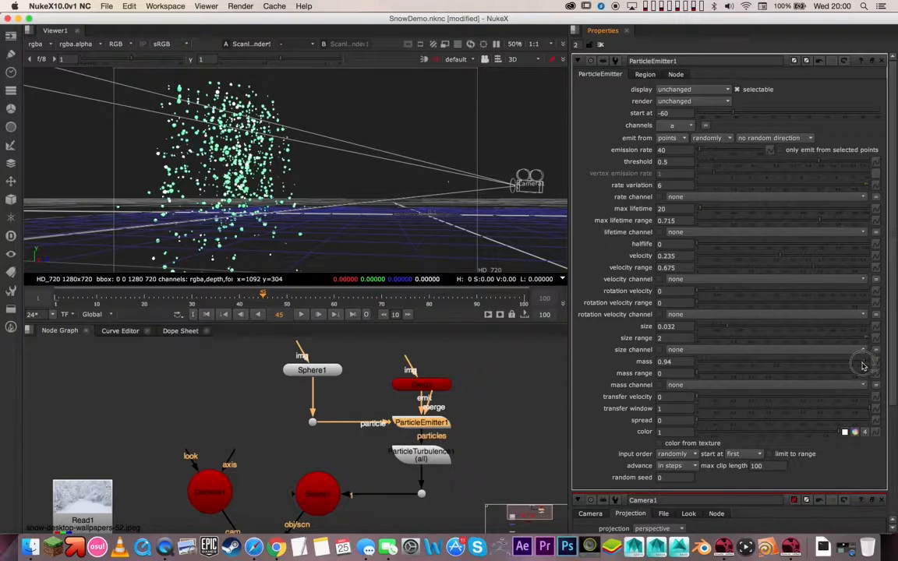
pyautogui.click(861, 365)
pyautogui.click(847, 366)
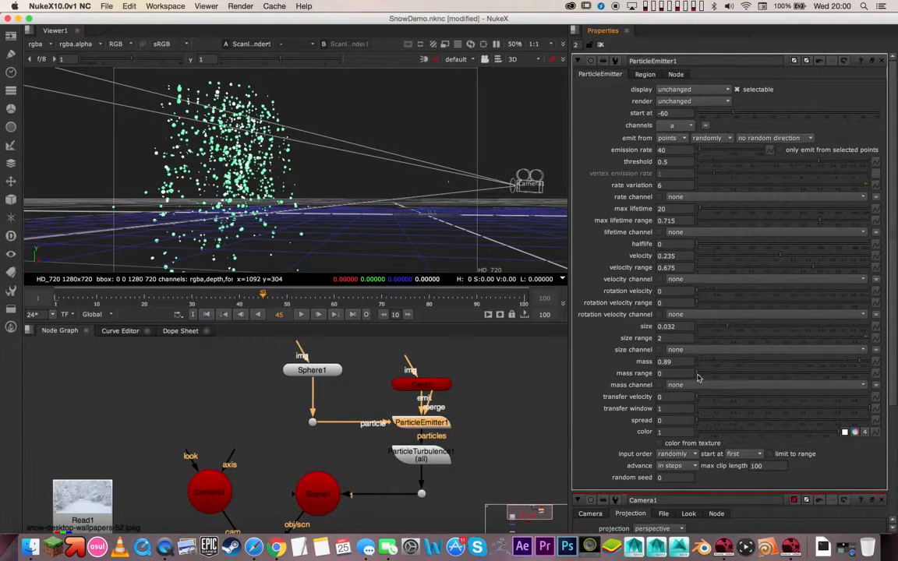
pyautogui.moveTo(697, 374); pyautogui.dragTo(797, 374)
# Try a slight rotation of Camera1, undo it, and view the particles in the framed 2D render
pyautogui.keyDown('ctrl'); pyautogui.moveTo(397, 146); pyautogui.dragTo(193, 159); pyautogui.keyUp('ctrl')
pyautogui.moveTo(366, 169)
pyautogui.keyDown('ctrl'); pyautogui.mouseDown()
pyautogui.moveTo(321, 158)
pyautogui.moveTo(350, 176)
pyautogui.mouseUp(); pyautogui.keyUp('ctrl')
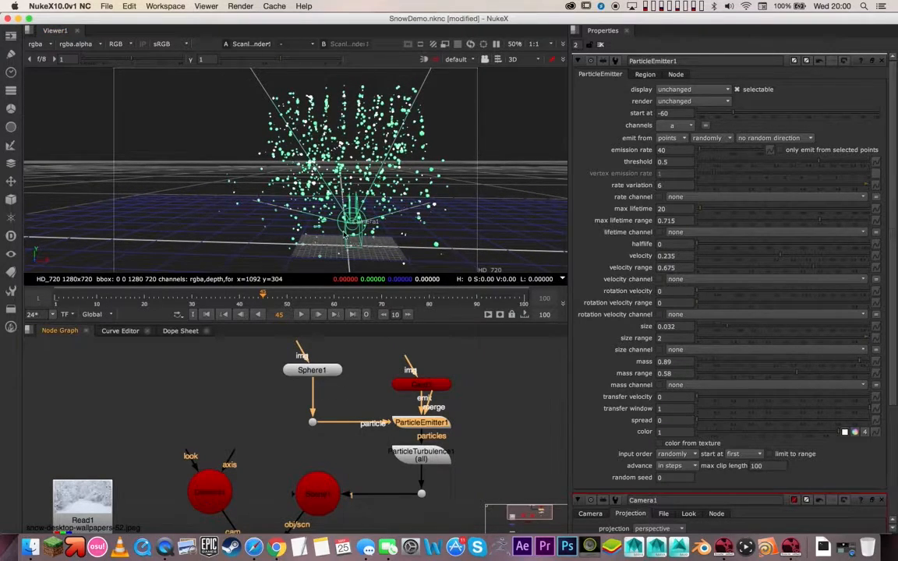
pyautogui.doubleClick(209, 487)
pyautogui.press('ctrl')
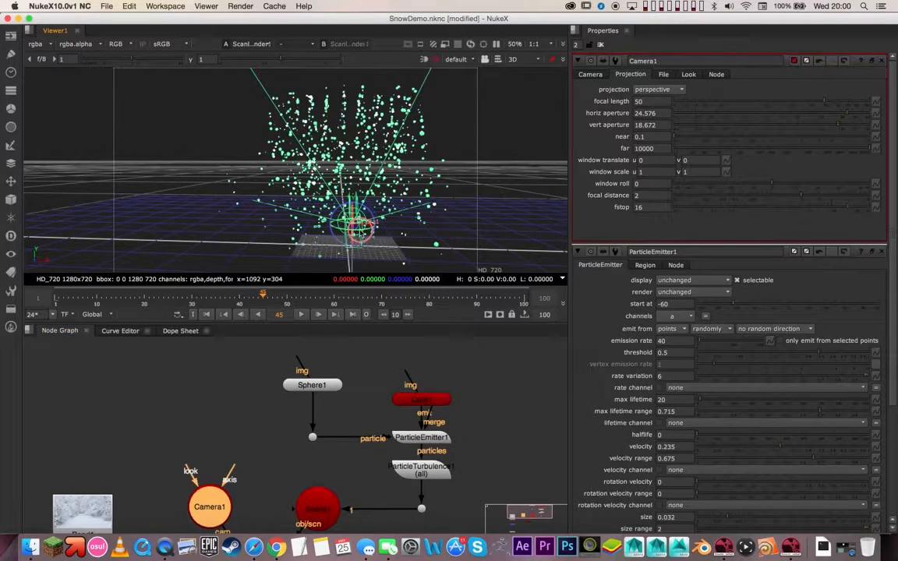
pyautogui.keyDown('super'); pyautogui.moveTo(359, 233); pyautogui.dragTo(360, 233); pyautogui.keyUp('super')
pyautogui.press('super+z')
pyautogui.press('Tab')
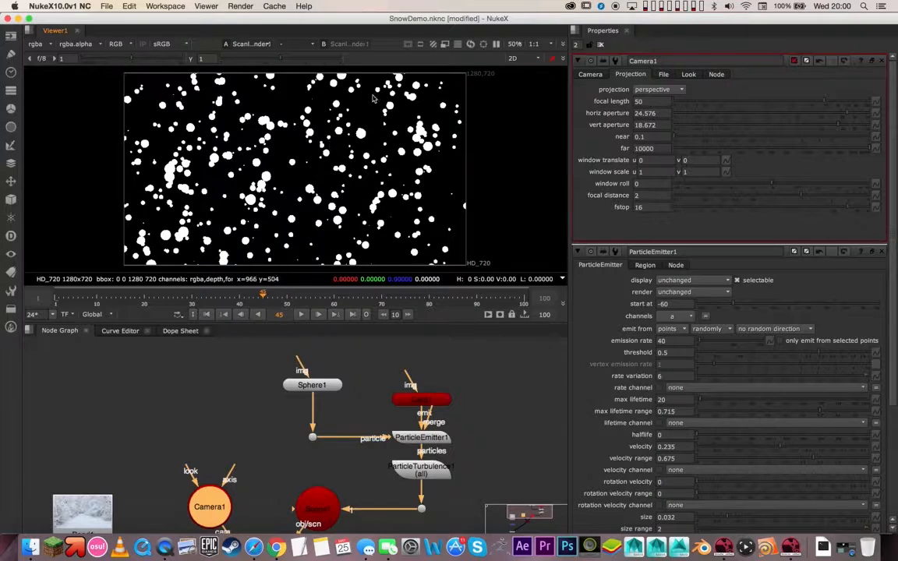
# Play back the particle render on its own, and view and play the Merge1 composite over the snowy forest image
pyautogui.click(300, 315)
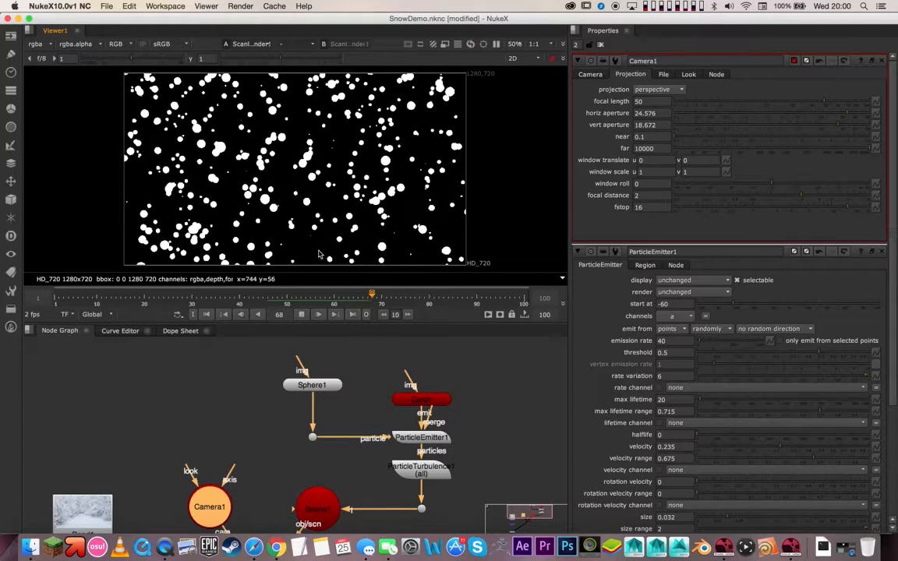
pyautogui.click(301, 315)
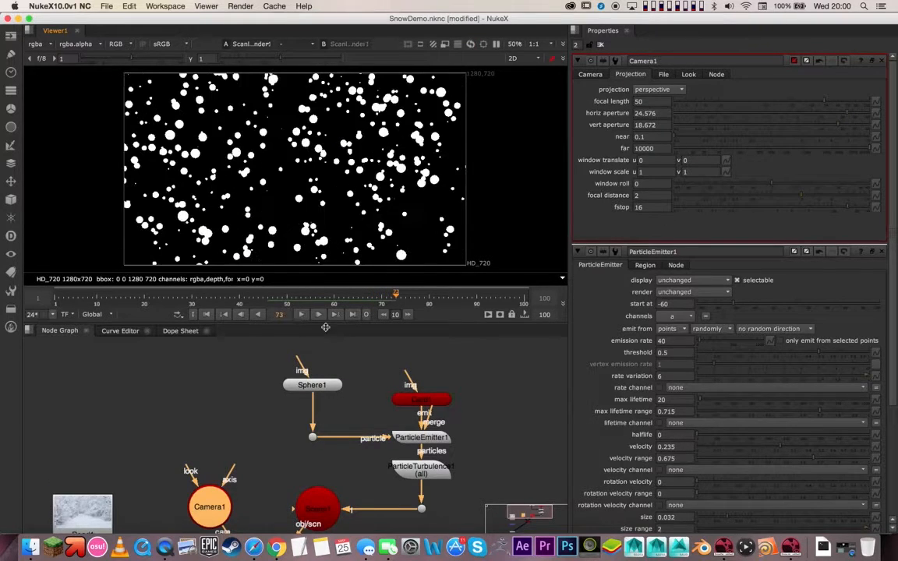
pyautogui.moveTo(256, 425); pyautogui.dragTo(375, 287, button='middle')
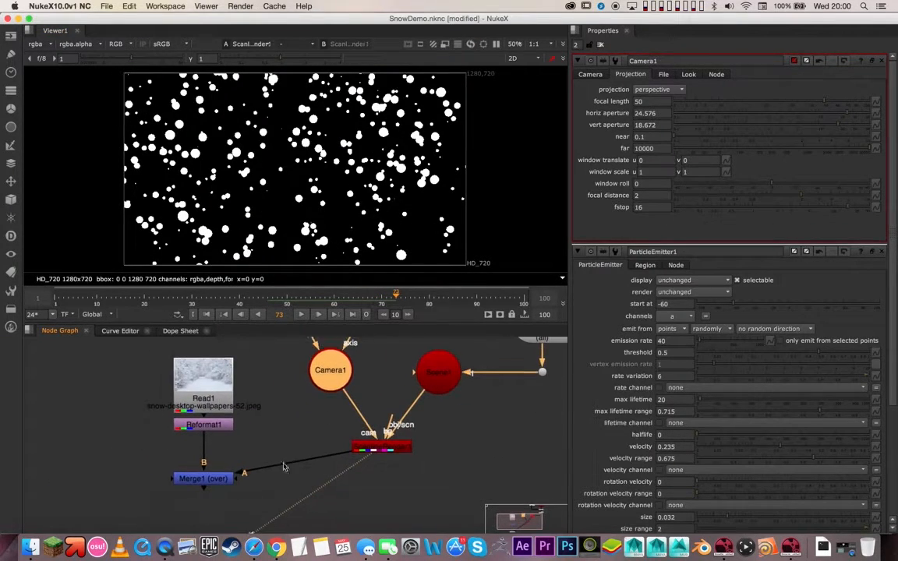
pyautogui.click(214, 481)
pyautogui.press('1')
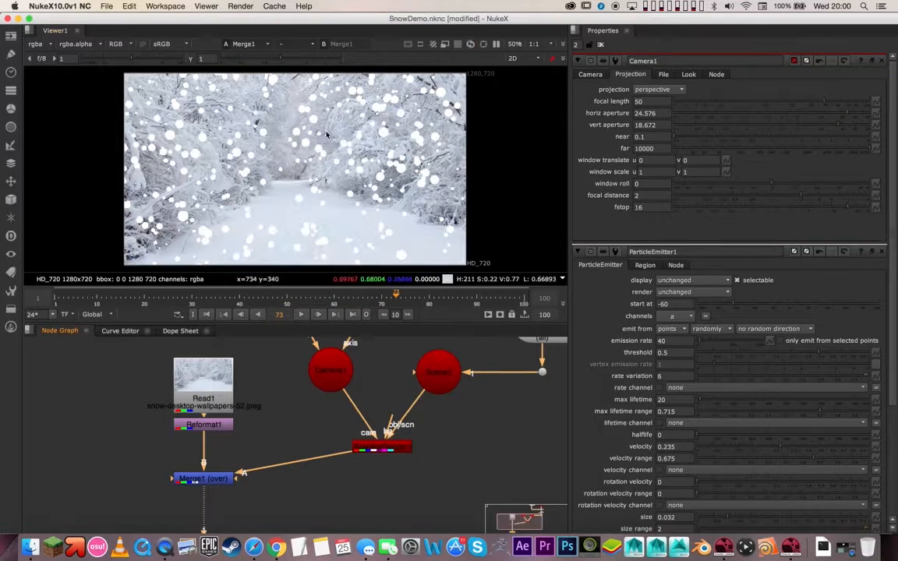
pyautogui.click(301, 315)
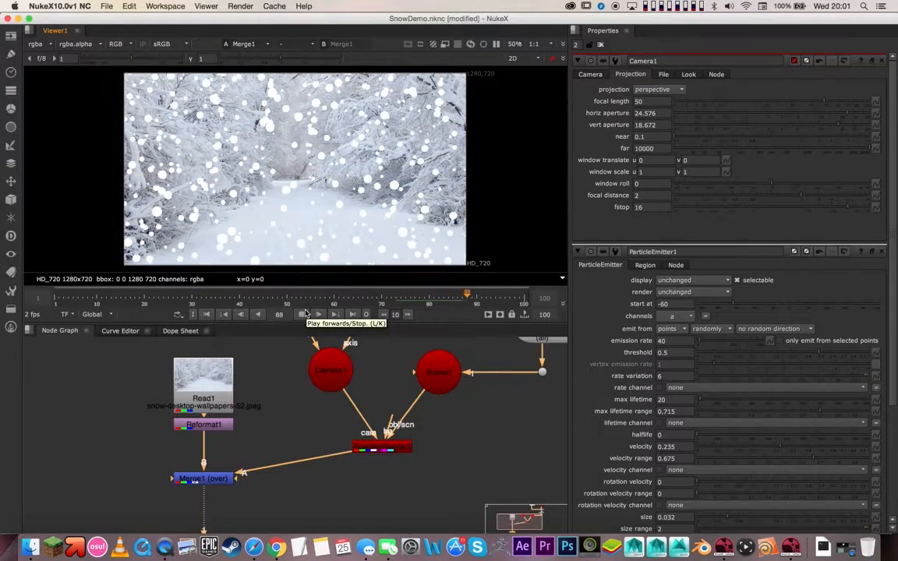
pyautogui.click(304, 313)
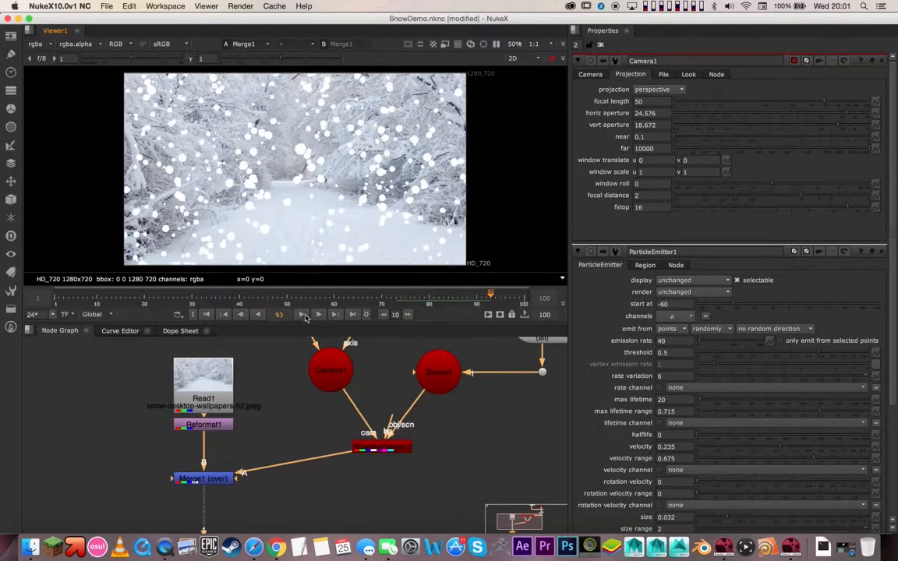
# Add two Grade nodes in a row after ScanlineRender1 and set Grade1's channels to rgba
pyautogui.click(396, 450)
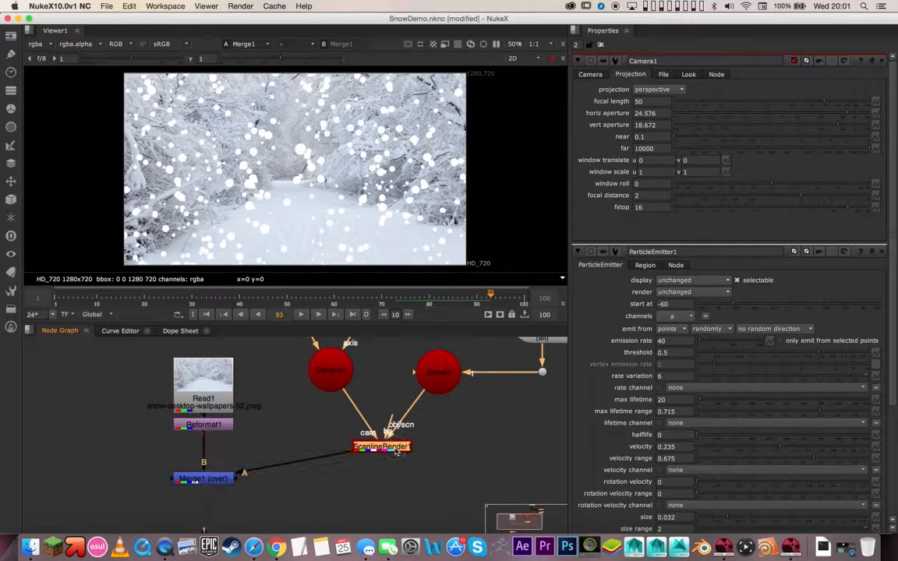
pyautogui.press('g')
pyautogui.press('g')
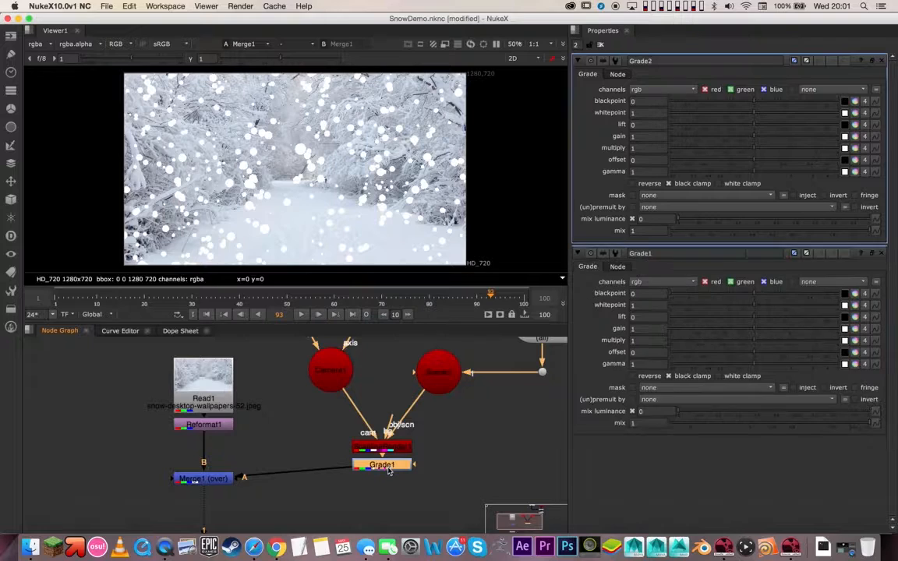
pyautogui.click(394, 468)
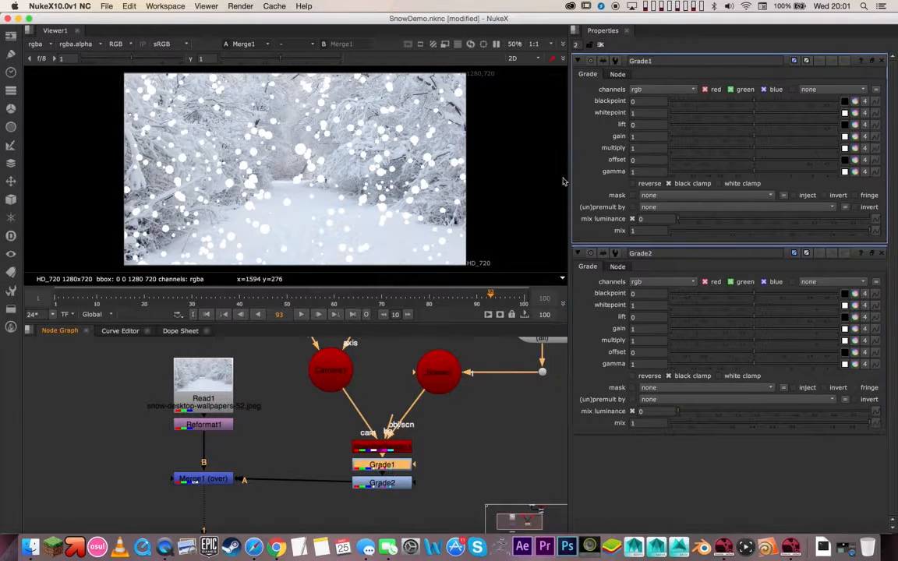
pyautogui.click(663, 89)
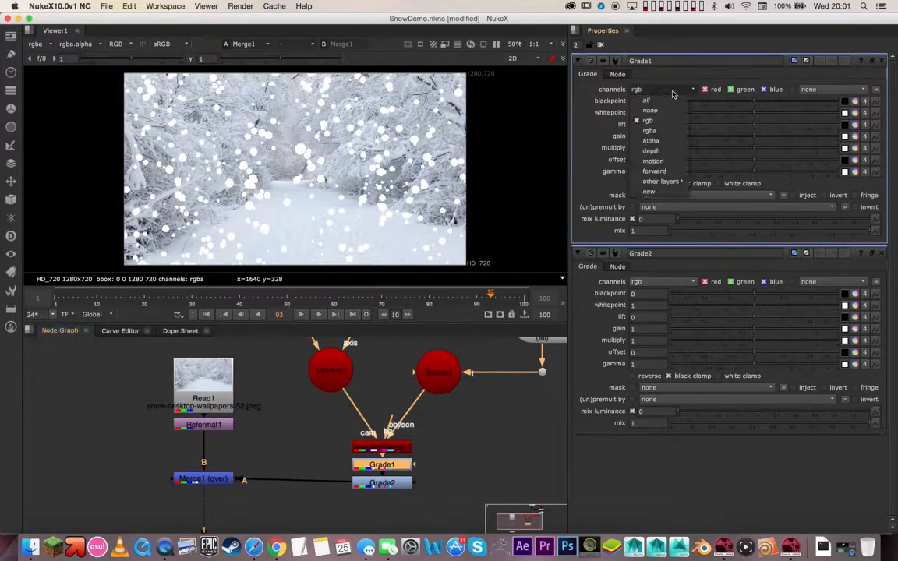
pyautogui.click(665, 131)
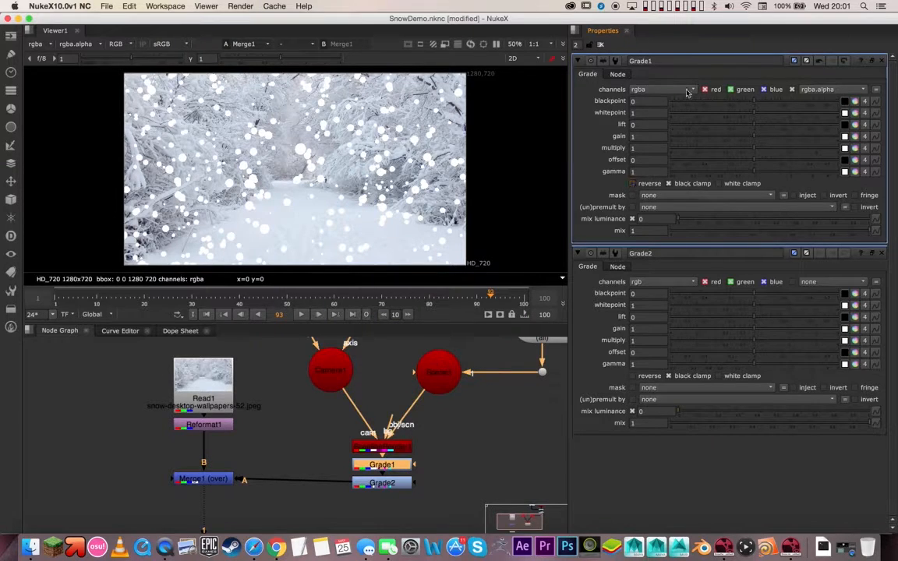
# Try Grade2's gain at 0, bring it back to 1.04, and try Grade1's gain at about 1.08
pyautogui.doubleClick(392, 483)
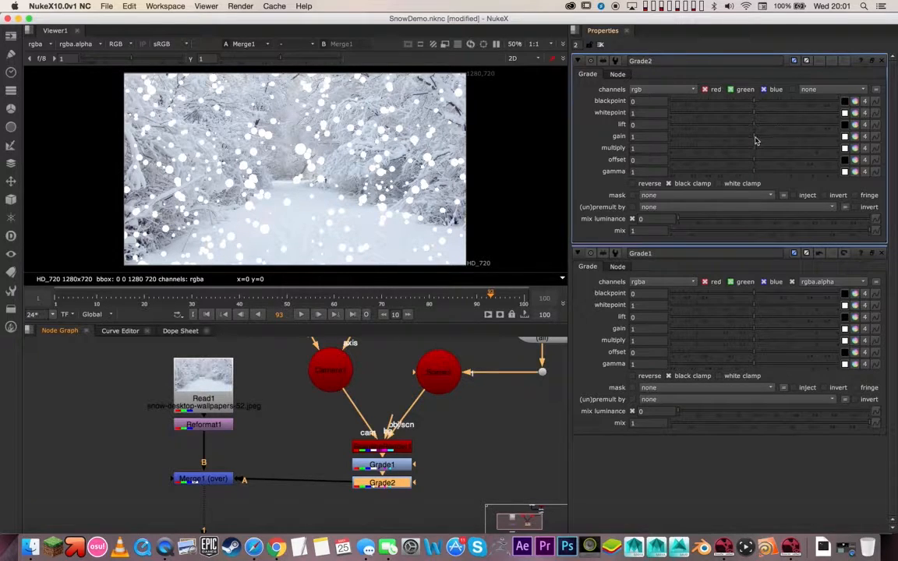
pyautogui.moveTo(754, 140); pyautogui.dragTo(582, 140)
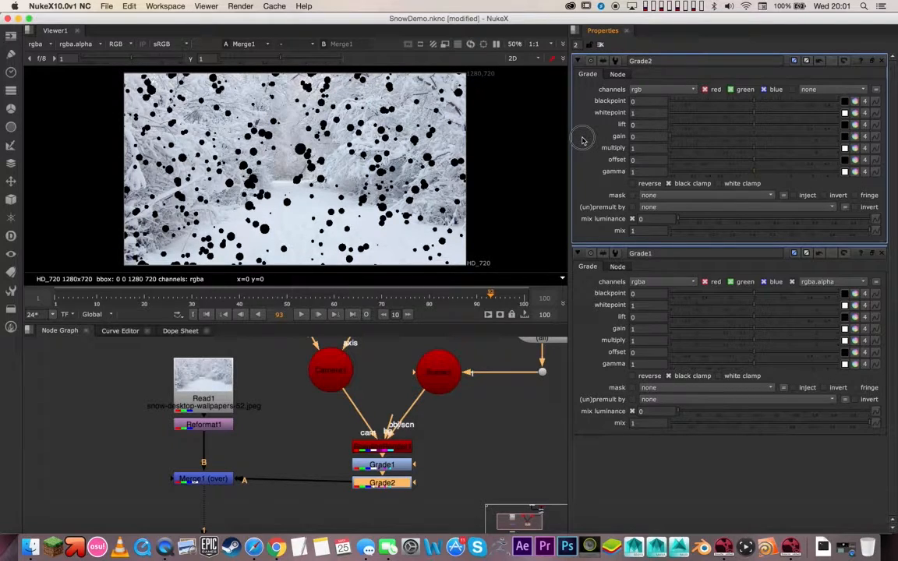
pyautogui.moveTo(583, 140); pyautogui.dragTo(758, 141)
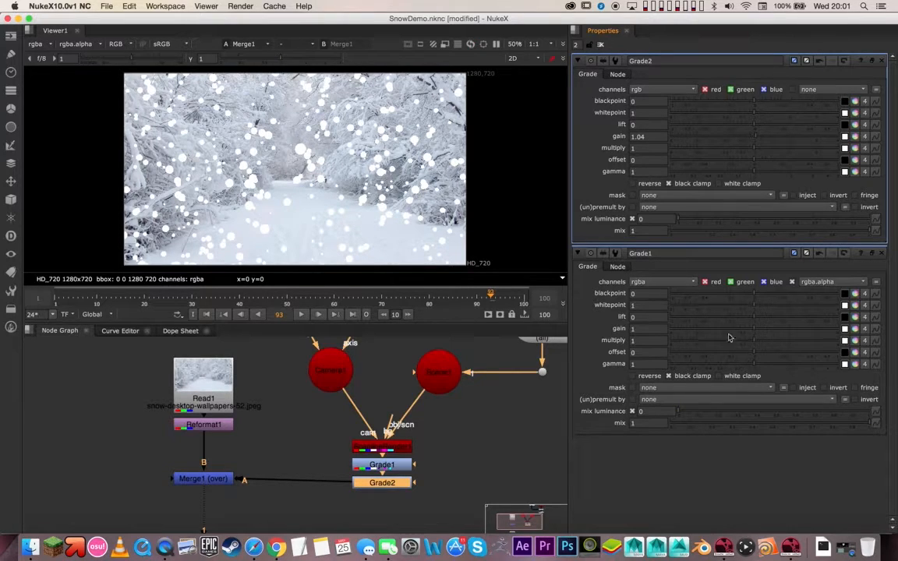
pyautogui.moveTo(755, 335)
pyautogui.mouseDown()
pyautogui.moveTo(727, 331)
pyautogui.moveTo(756, 327)
pyautogui.mouseUp()
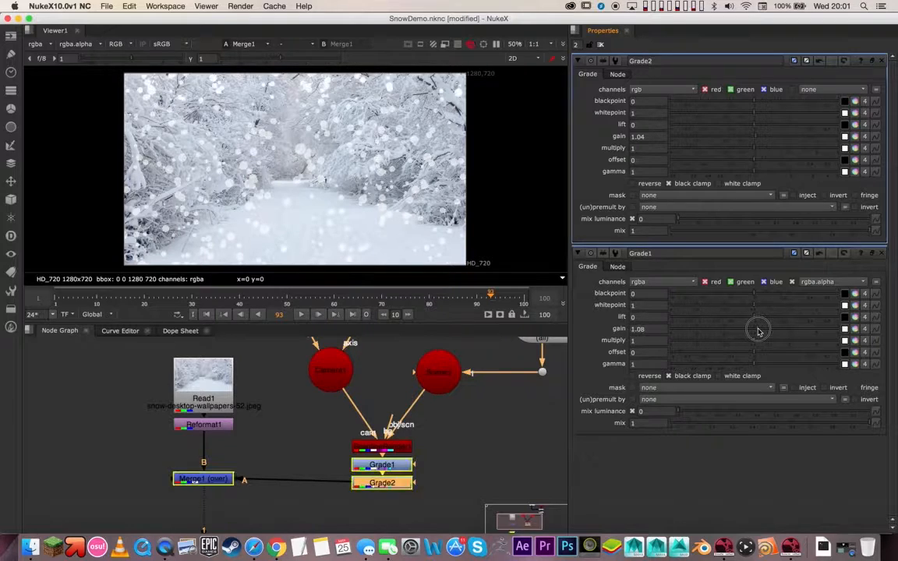
# Try limiting Grade1 to the alpha channel with gain 0, multiply 0 and offset -1
pyautogui.click(654, 282)
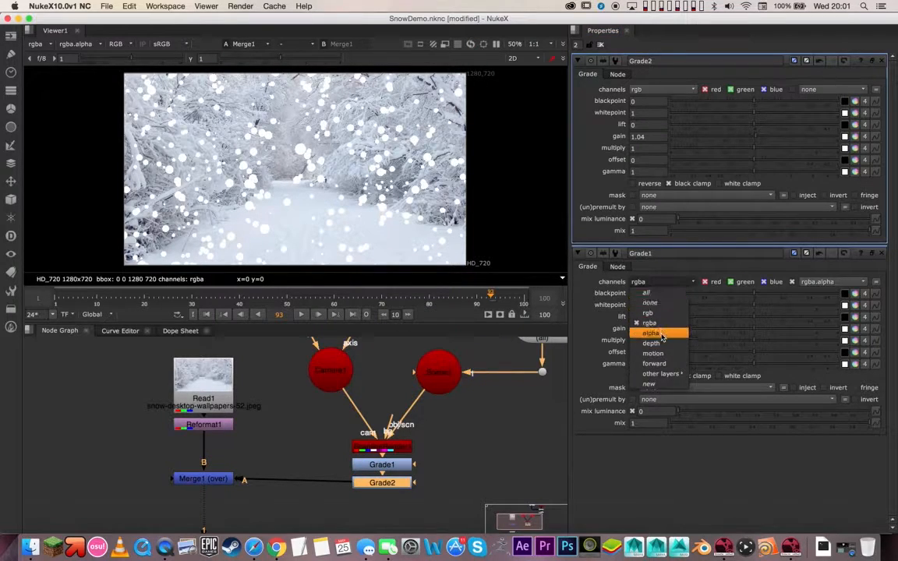
pyautogui.click(651, 333)
pyautogui.moveTo(756, 333); pyautogui.dragTo(664, 332)
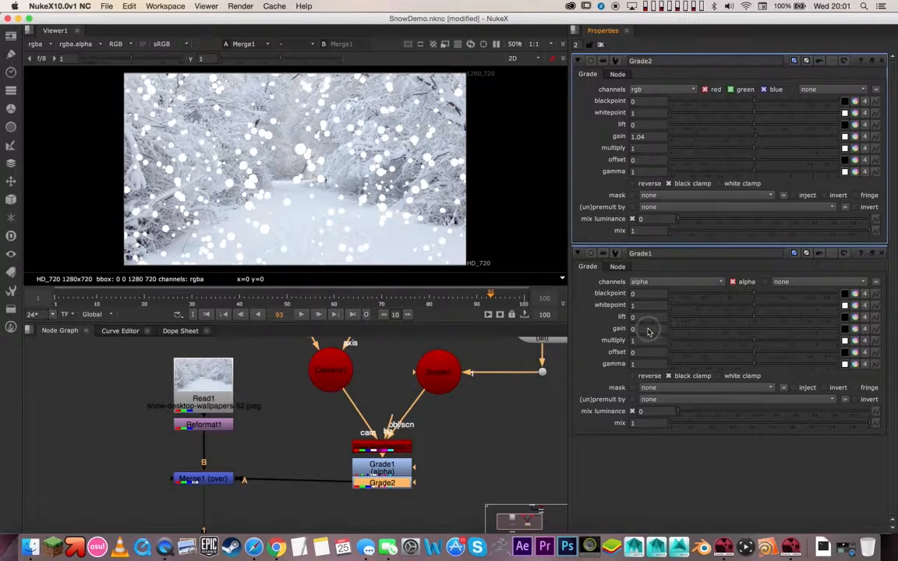
pyautogui.moveTo(716, 344); pyautogui.dragTo(681, 347)
pyautogui.moveTo(738, 358); pyautogui.dragTo(667, 355)
# Set Grade1's channels to rgba, its offset to 0, multiply to 0.96 and gain to 1.02
pyautogui.click(653, 282)
pyautogui.click(651, 315)
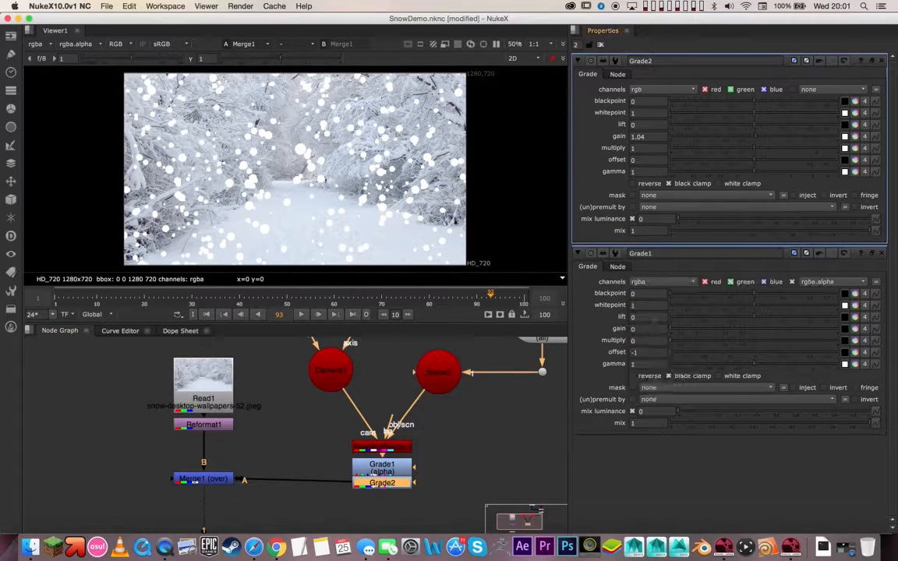
pyautogui.click(753, 353)
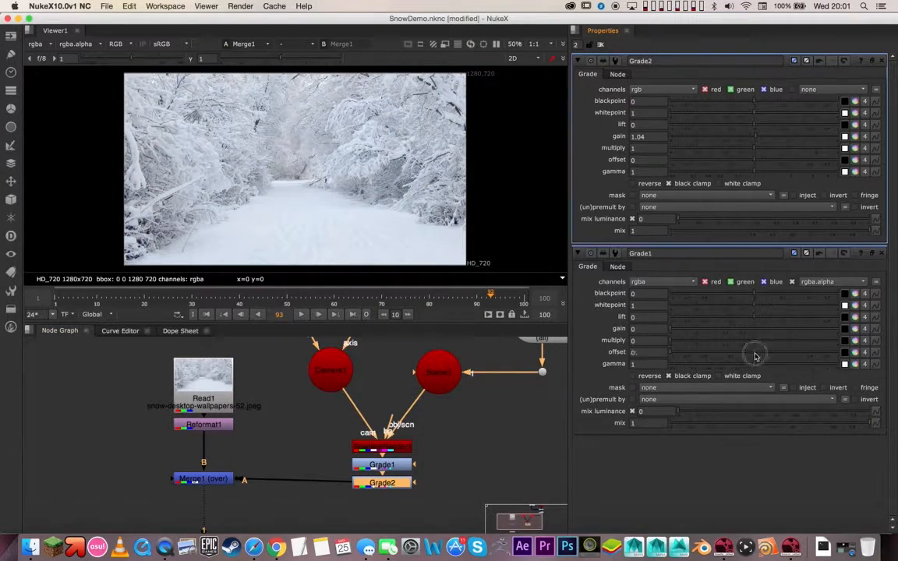
pyautogui.click(750, 340)
pyautogui.click(755, 329)
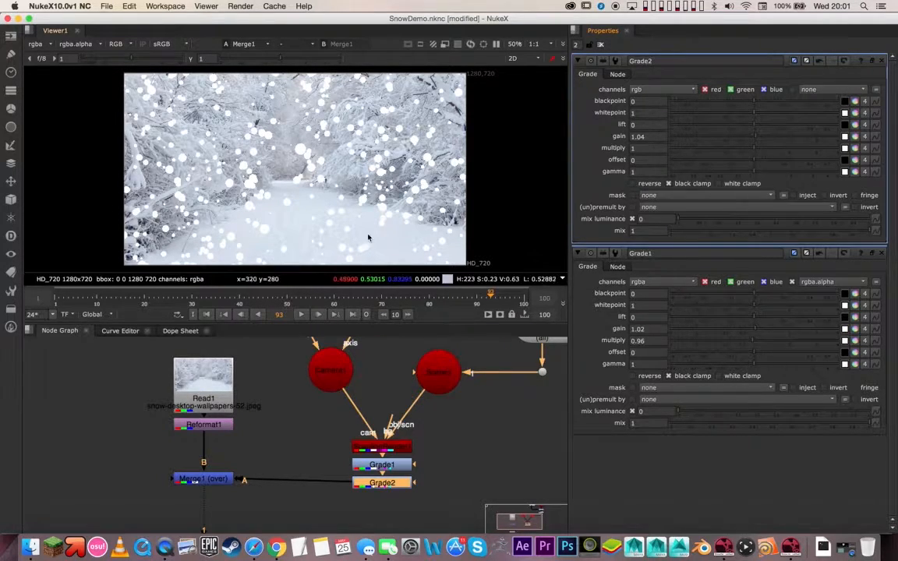
# Set Grade2's gain to 0.88 and move Merge1 in the node graph so it lines up level with Grade2
pyautogui.click(756, 141)
pyautogui.moveTo(755, 140); pyautogui.dragTo(754, 140)
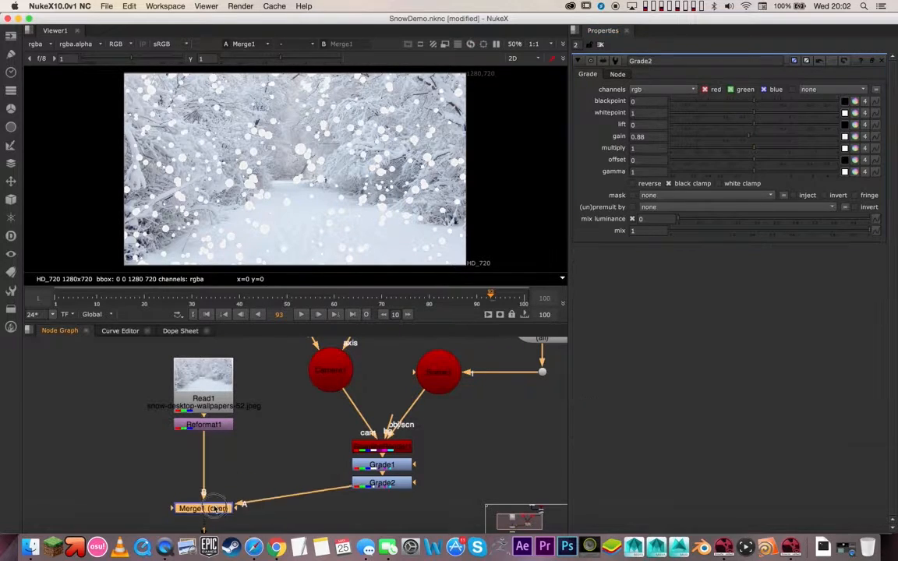
pyautogui.moveTo(211, 510); pyautogui.dragTo(210, 485)
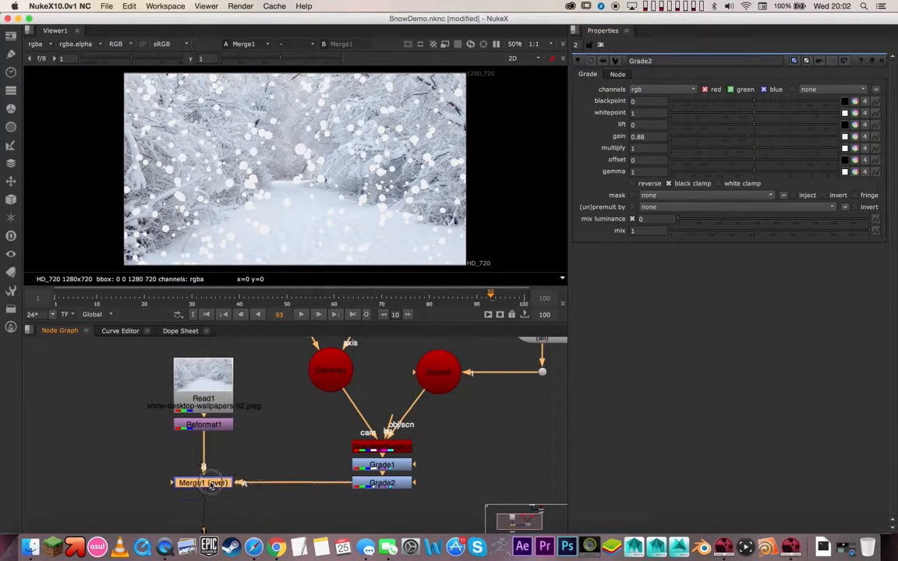
# Soften the snow by setting Grade2's gain to 0.74 and Grade1's gain to 0.84
pyautogui.doubleClick(386, 466)
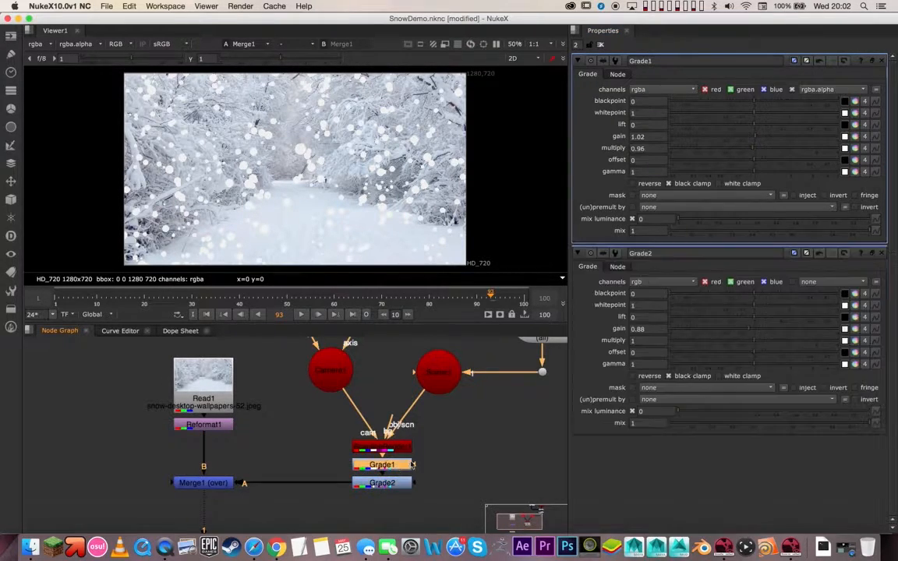
pyautogui.moveTo(751, 333); pyautogui.dragTo(742, 330)
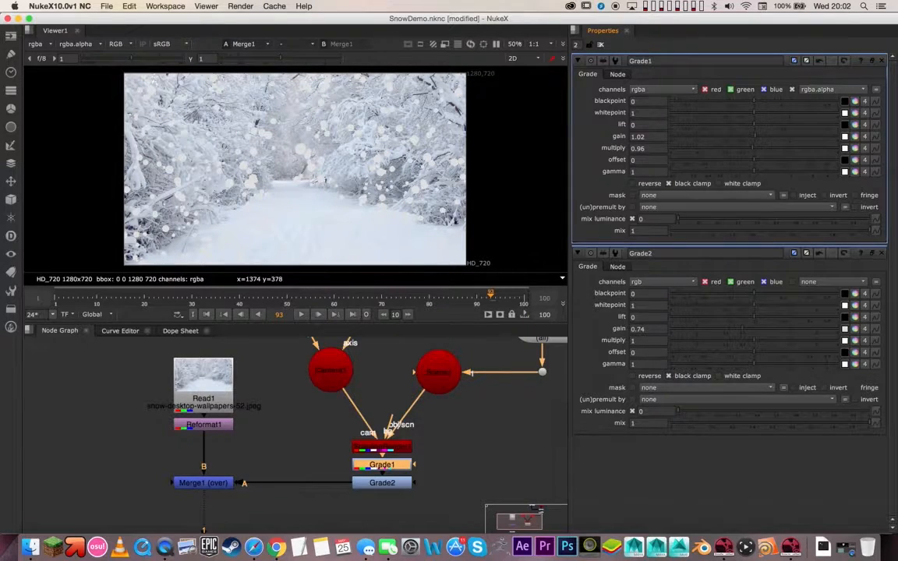
pyautogui.moveTo(754, 141); pyautogui.dragTo(727, 146)
pyautogui.scroll(5, 464, 163)
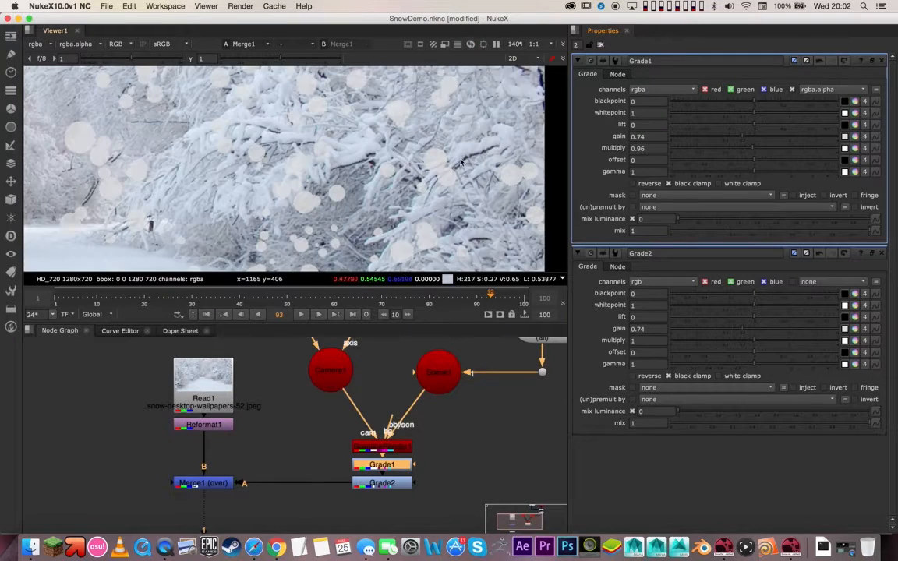
pyautogui.moveTo(746, 144)
pyautogui.mouseDown()
pyautogui.moveTo(746, 136)
pyautogui.moveTo(772, 135)
pyautogui.moveTo(713, 142)
pyautogui.moveTo(748, 140)
pyautogui.mouseUp()
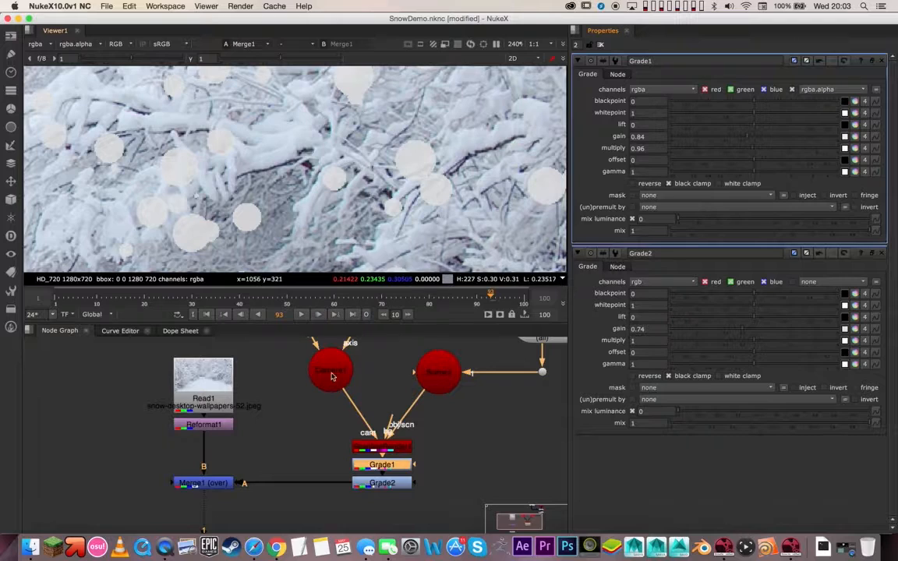
# Move Merge1 slightly down in the node graph and add an EdgeBlur node after Grade2
pyautogui.scroll(-5, 352, 417)
pyautogui.moveTo(300, 442); pyautogui.dragTo(301, 456)
pyautogui.moveTo(362, 442); pyautogui.dragTo(363, 445)
pyautogui.press('Tab')
pyautogui.write('edge')
pyautogui.press('Return')
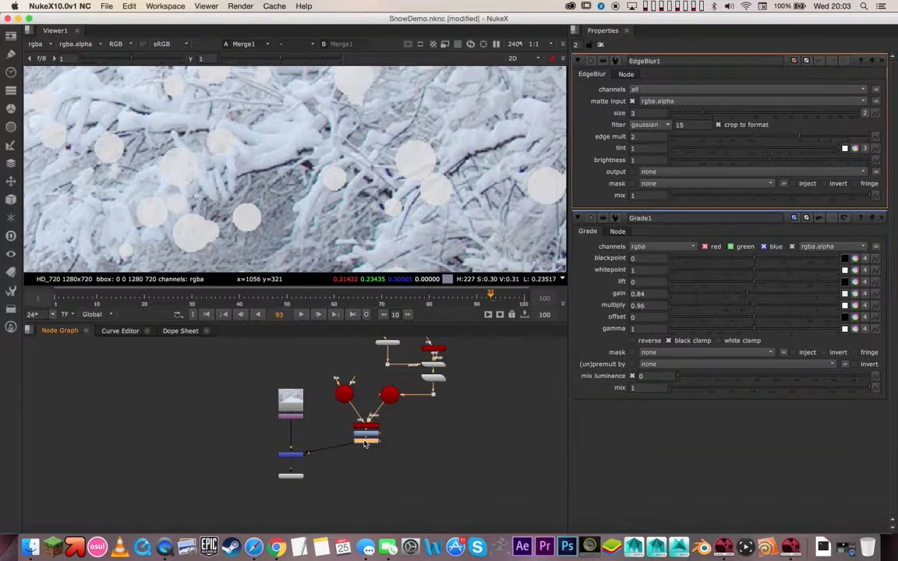
# Set EdgeBlur1's size to 2.3 and play back the whole composite
pyautogui.scroll(4, 449, 219)
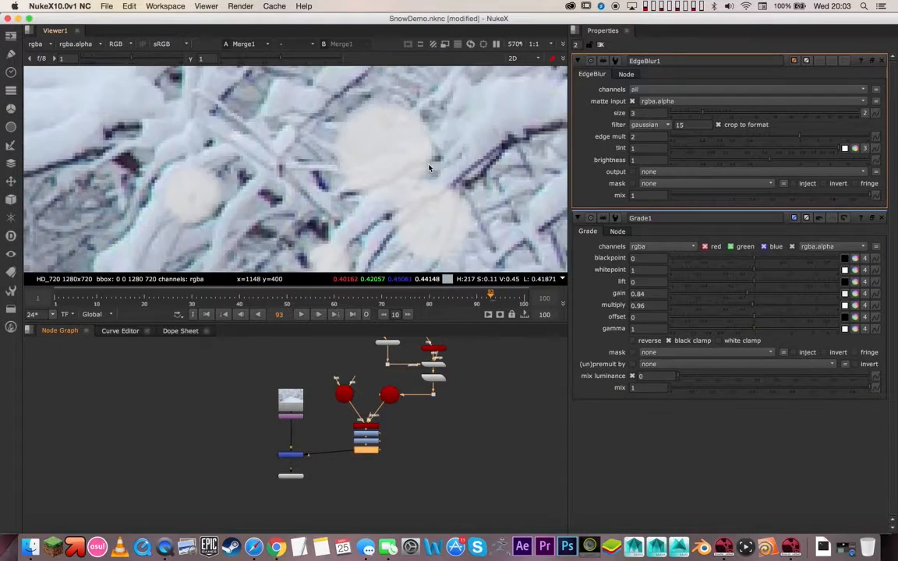
pyautogui.moveTo(704, 117)
pyautogui.mouseDown()
pyautogui.moveTo(688, 117)
pyautogui.moveTo(699, 117)
pyautogui.mouseUp()
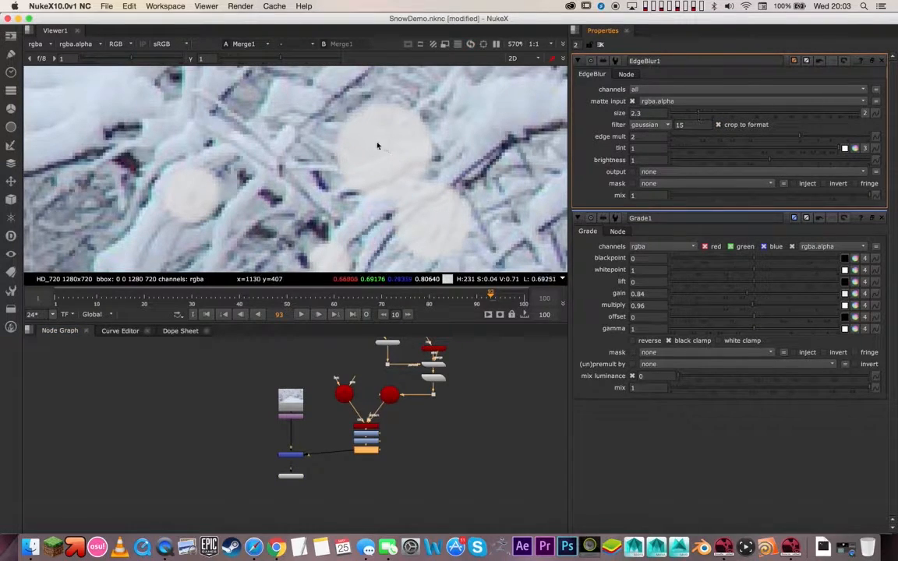
pyautogui.scroll(-8, 335, 208)
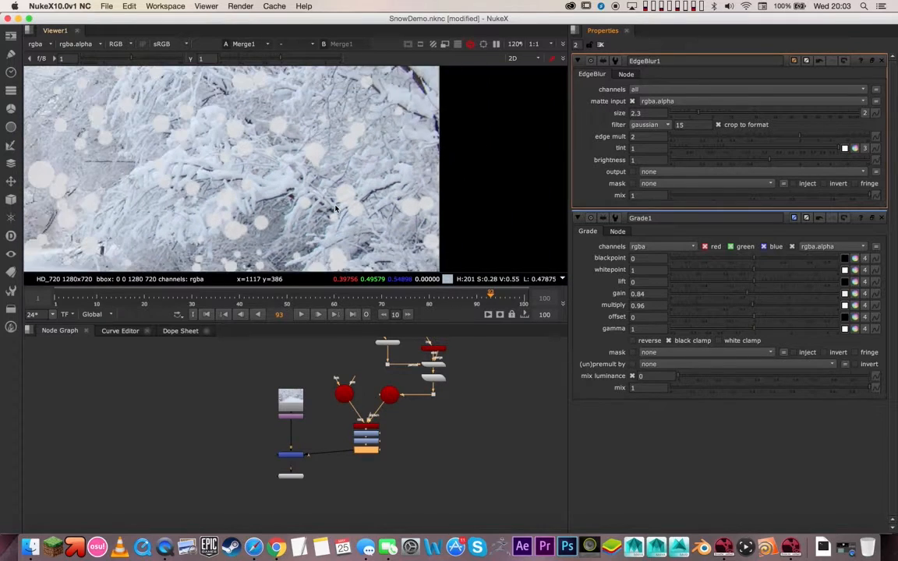
pyautogui.press('f')
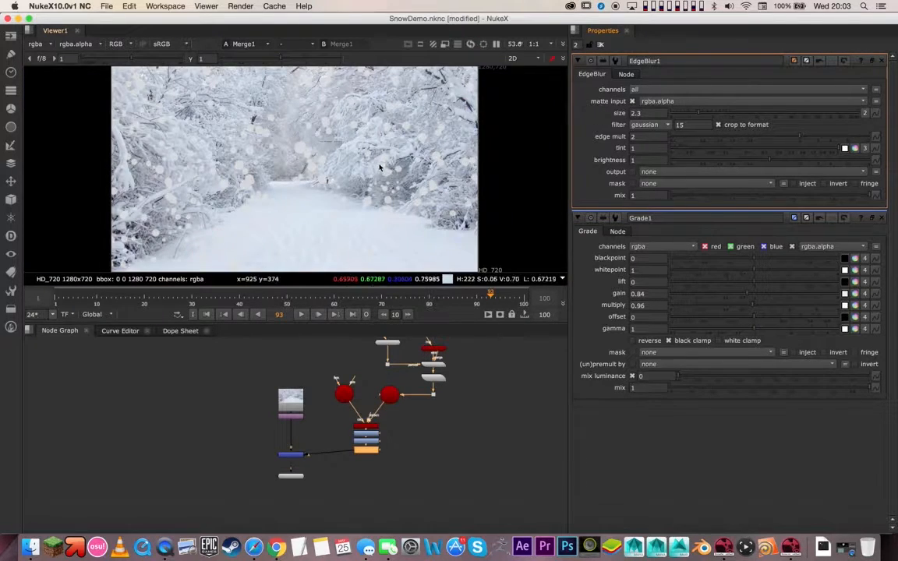
pyautogui.click(301, 314)
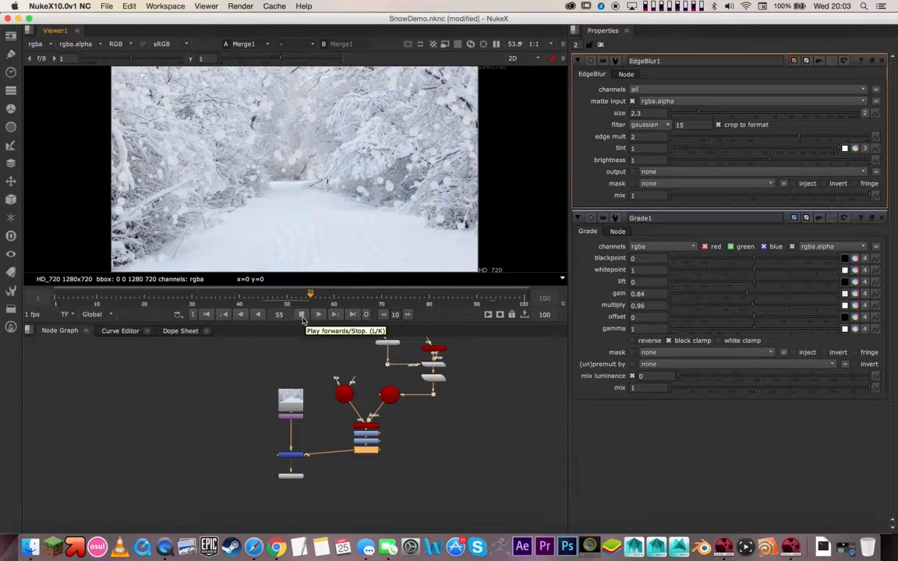
pyautogui.click(302, 316)
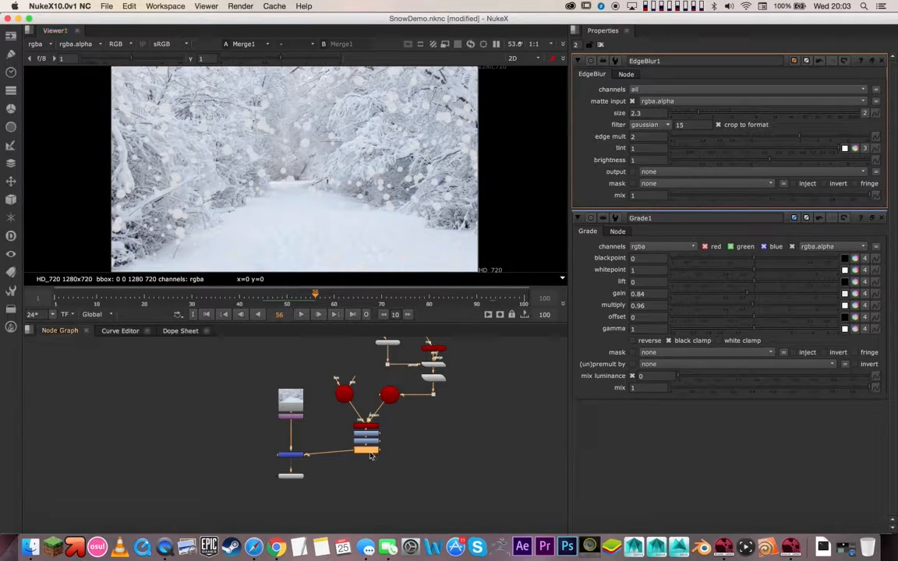
# Add a MotionBlur node after EdgeBlur1 and inspect the snowflakes up close
pyautogui.press('Tab')
pyautogui.write('motion')
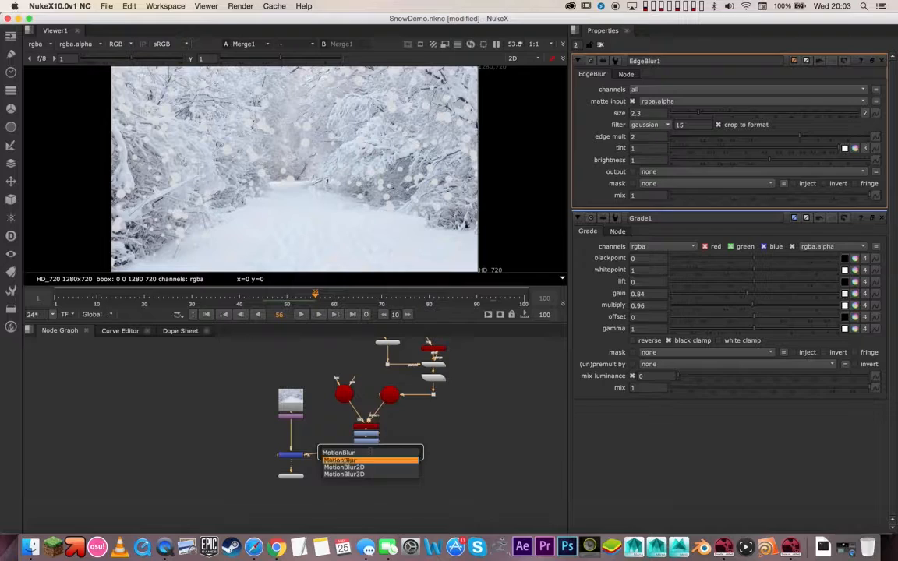
pyautogui.press('Return')
pyautogui.scroll(5, 328, 168)
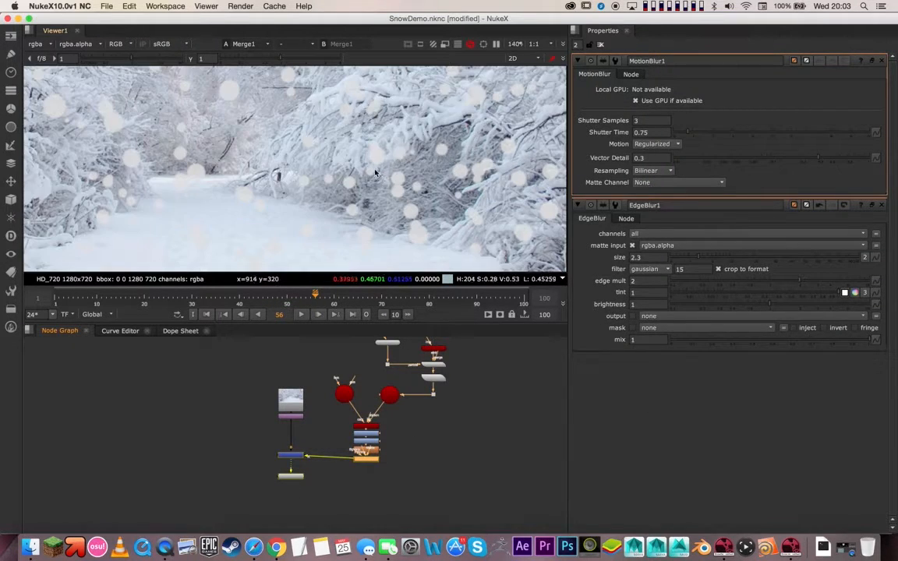
# Set MotionBlur1's shutter samples to 2 while viewing the snowflakes up close
pyautogui.scroll(3, 372, 172)
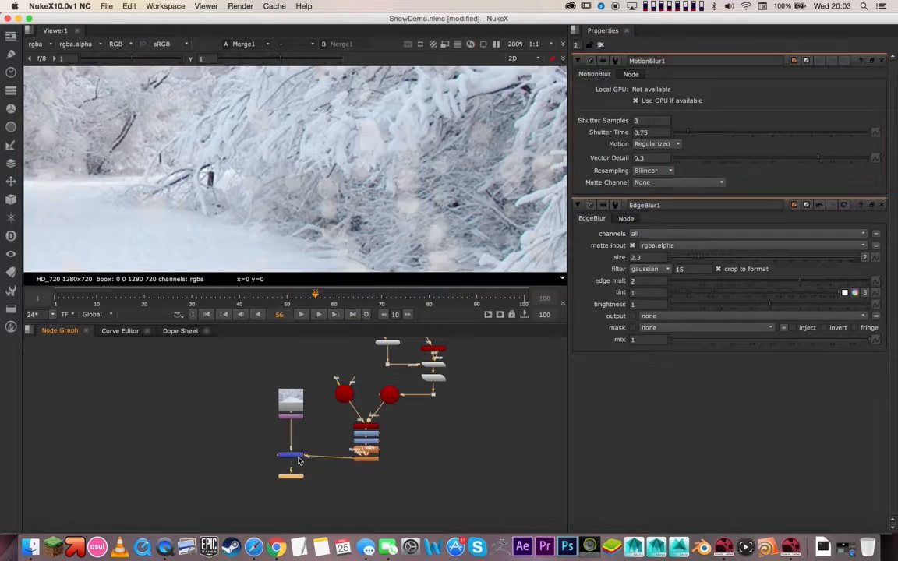
pyautogui.scroll(2, 431, 175)
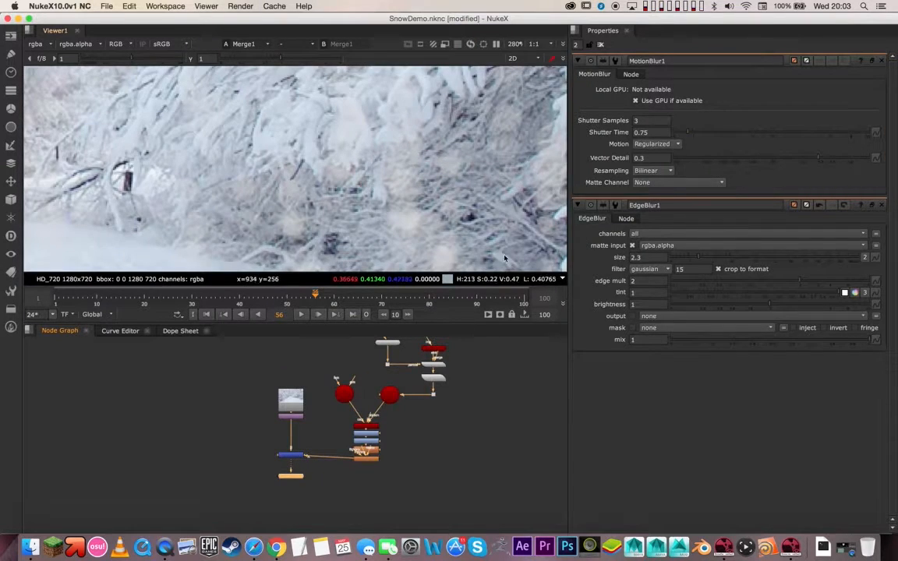
pyautogui.click(635, 121)
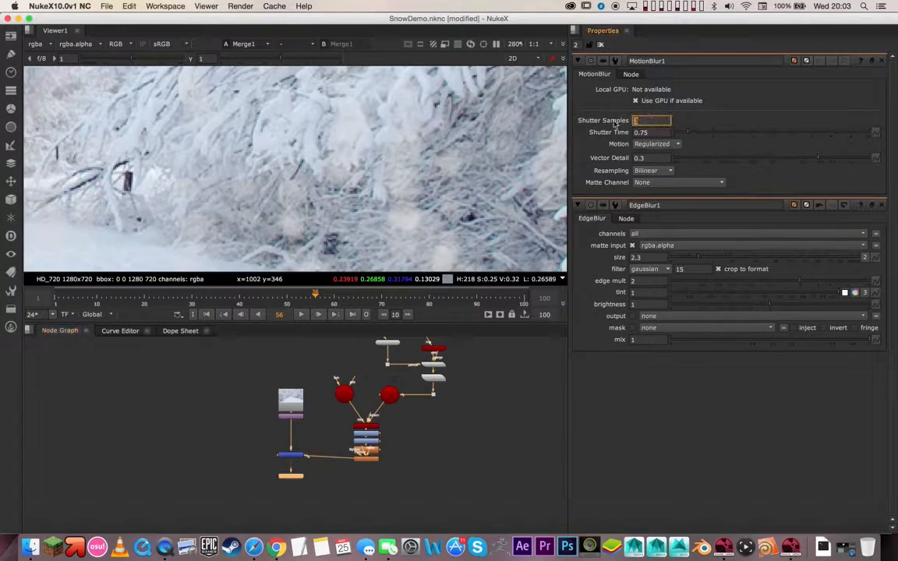
pyautogui.write('2')
pyautogui.press('Return')
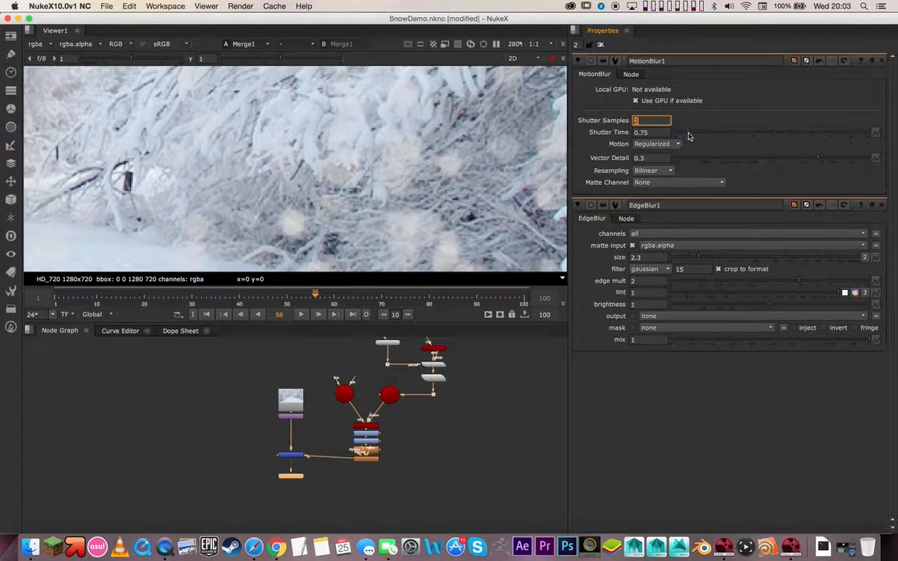
# Reduce MotionBlur1's shutter time to 0.03, trying 0.35, 0.2, 0.1 and 0.05 on the way
pyautogui.moveTo(687, 136); pyautogui.dragTo(679, 137)
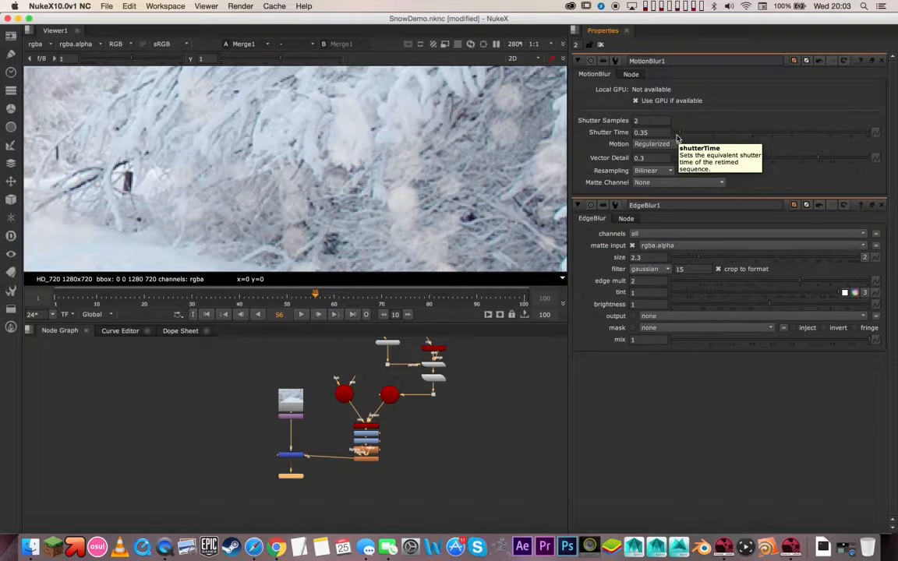
pyautogui.moveTo(677, 138); pyautogui.dragTo(679, 134)
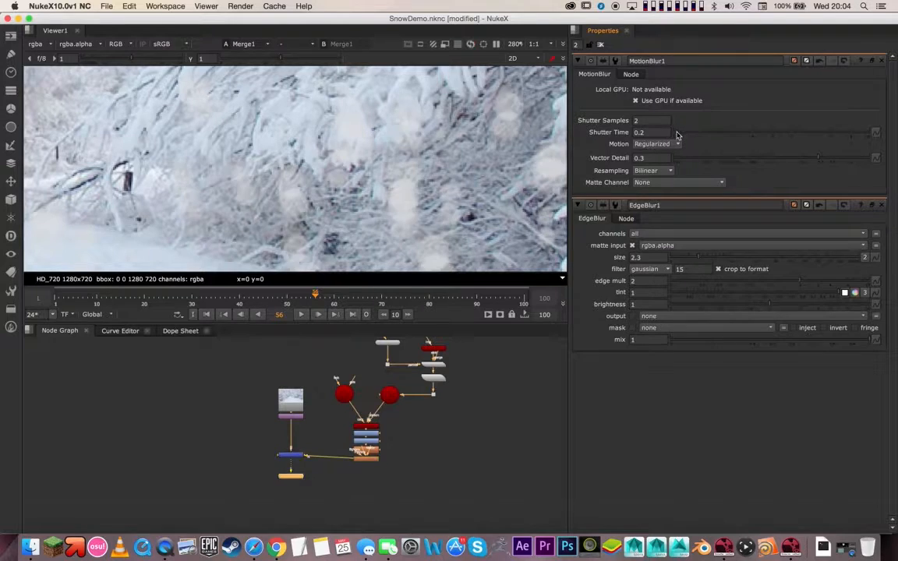
pyautogui.click(676, 137)
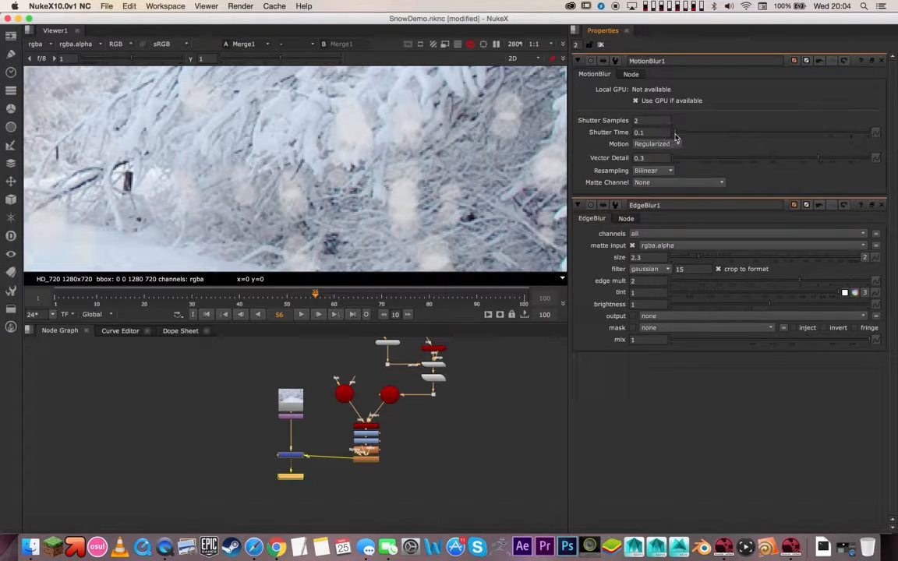
pyautogui.click(653, 132)
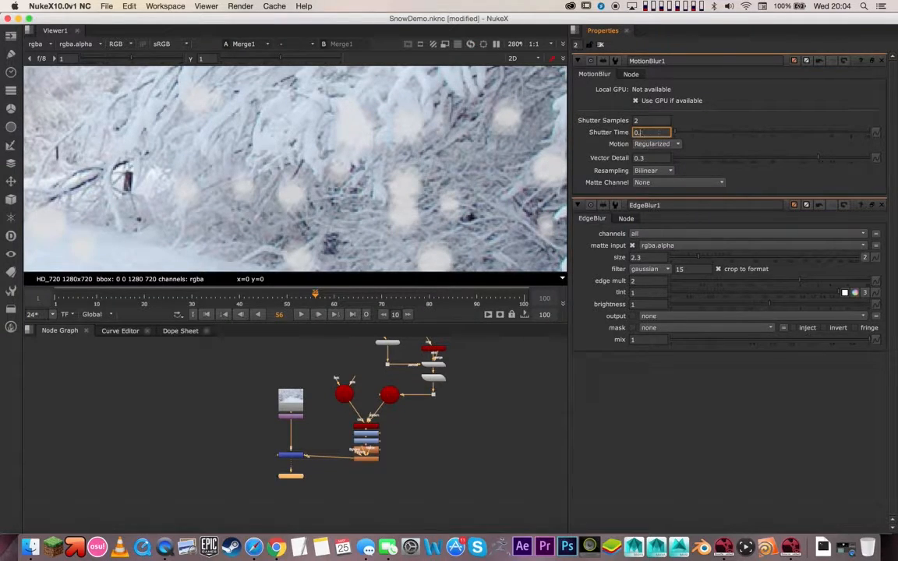
pyautogui.press('Return')
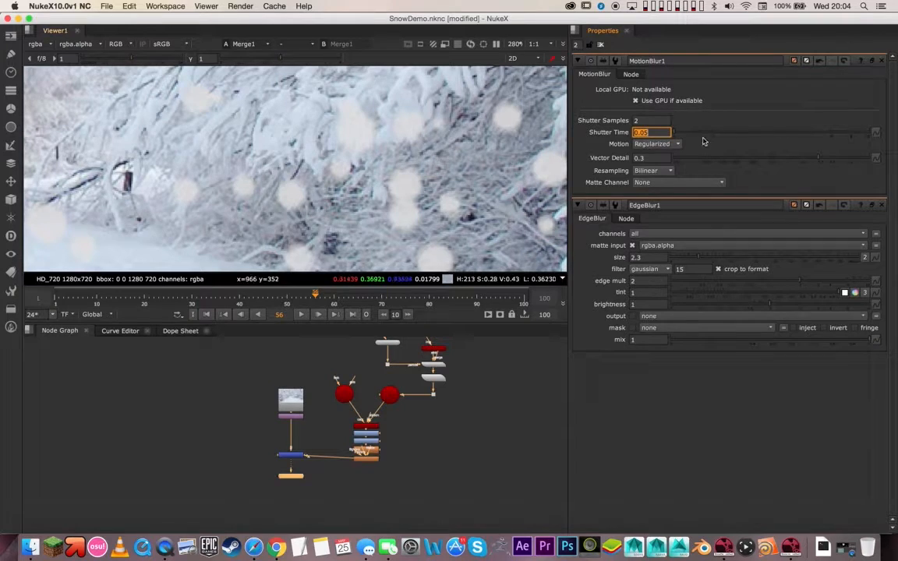
pyautogui.click(647, 133)
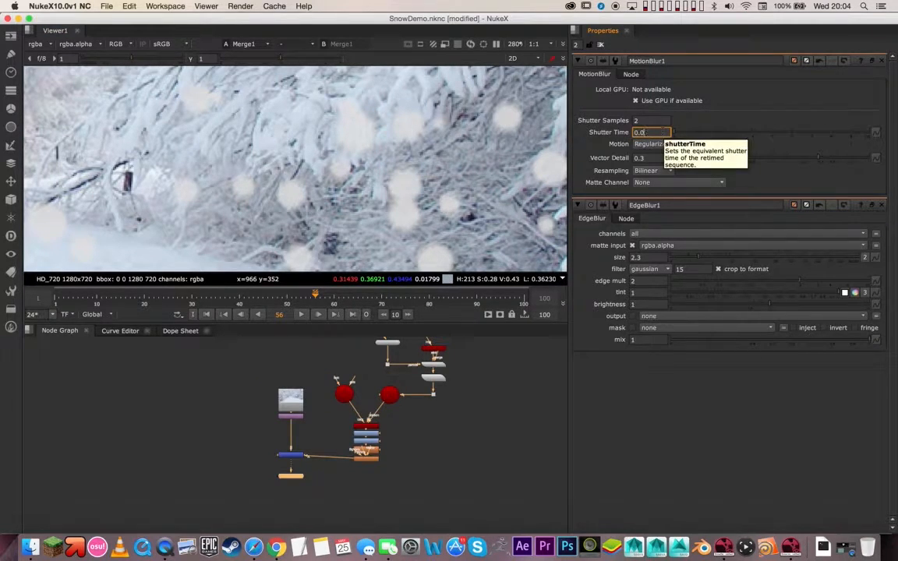
pyautogui.write('3')
pyautogui.press('Return')
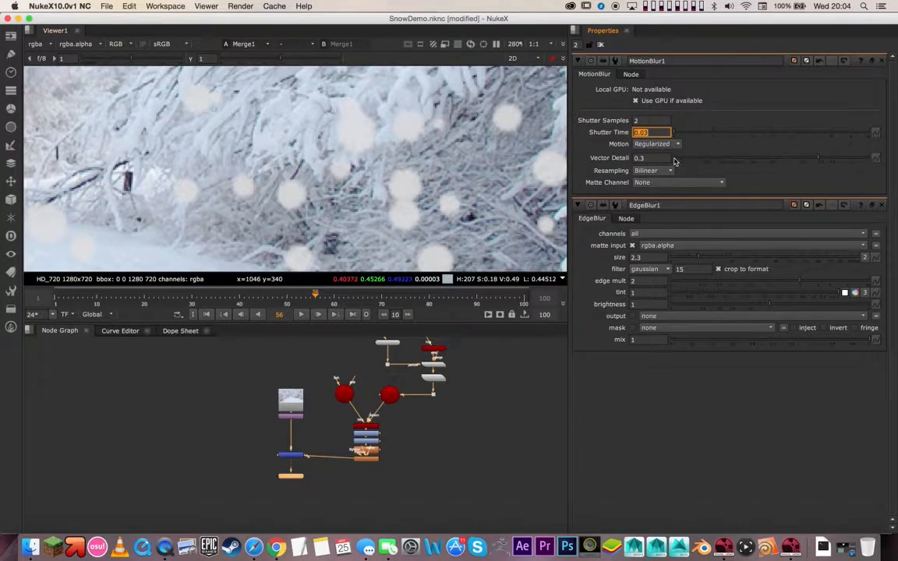
# View the whole composite in the viewer and reopen MotionBlur1's properties to check its settings
pyautogui.scroll(-1, 432, 190)
pyautogui.press('f')
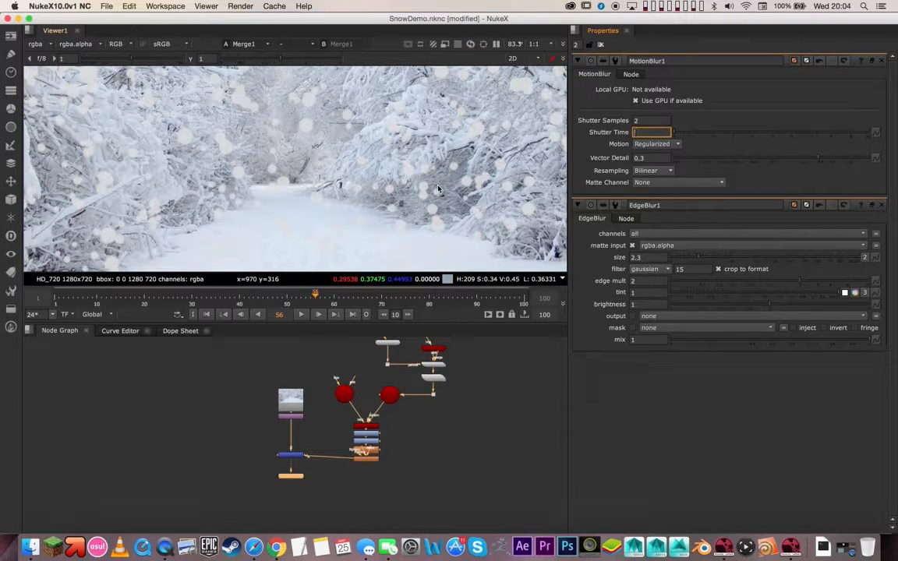
pyautogui.press('super+z')
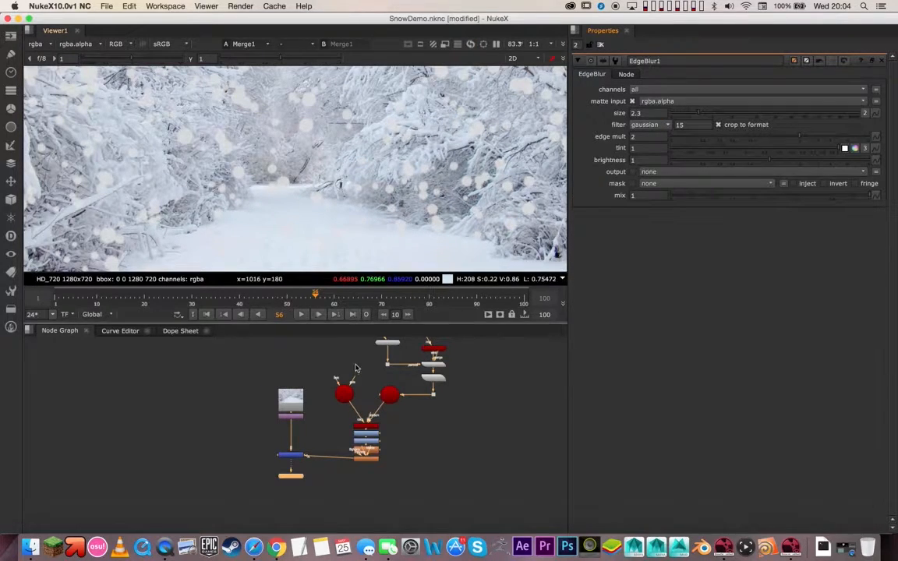
pyautogui.doubleClick(366, 458)
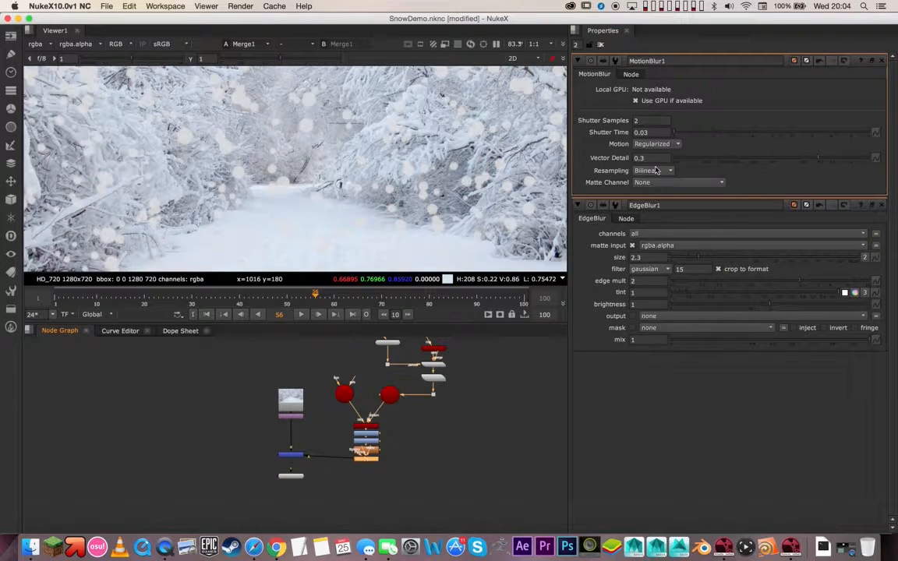
pyautogui.scroll(-1, 238, 144)
pyautogui.scroll(-2, 238, 144)
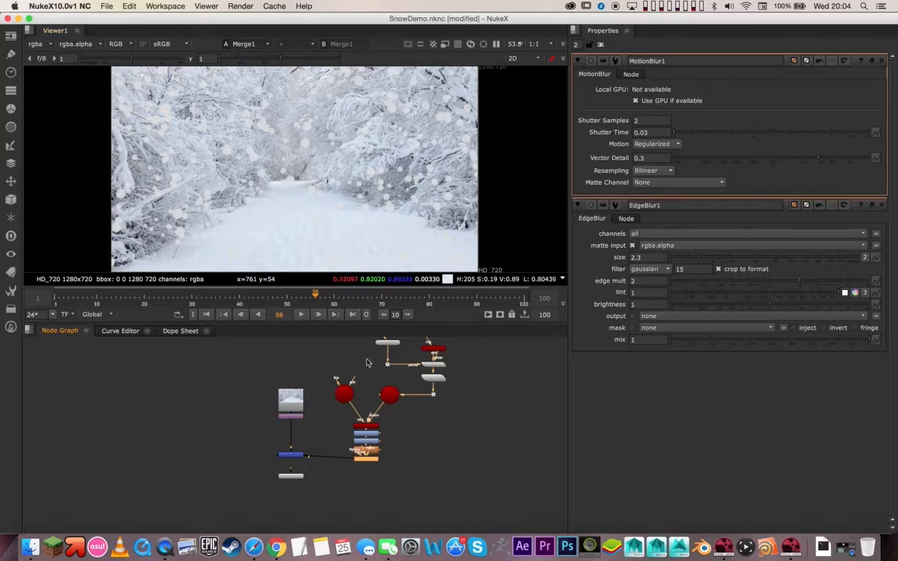
# Try a flipbook render of Merge1 over frames 1-50, cancel it and decline showing the completed range
pyautogui.click(299, 456)
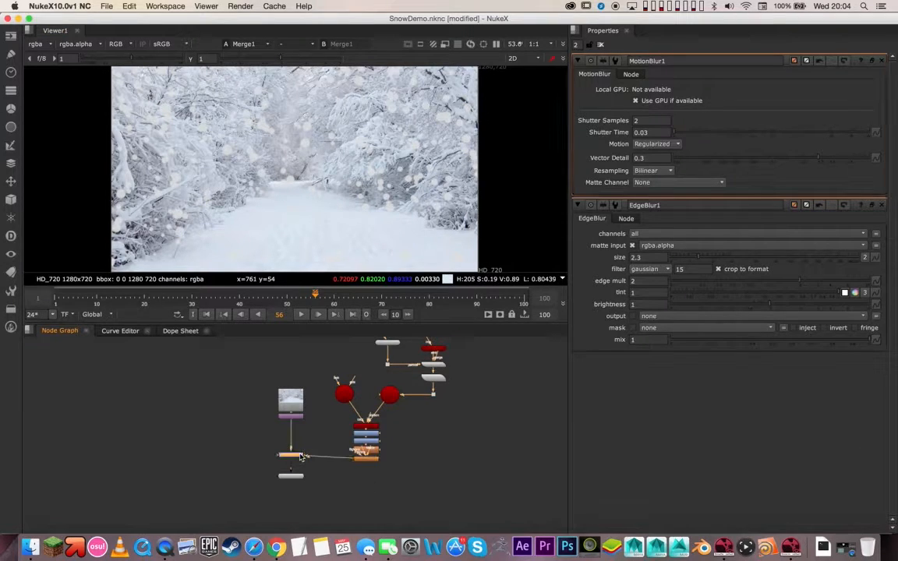
pyautogui.hotkey('alt', 'f')
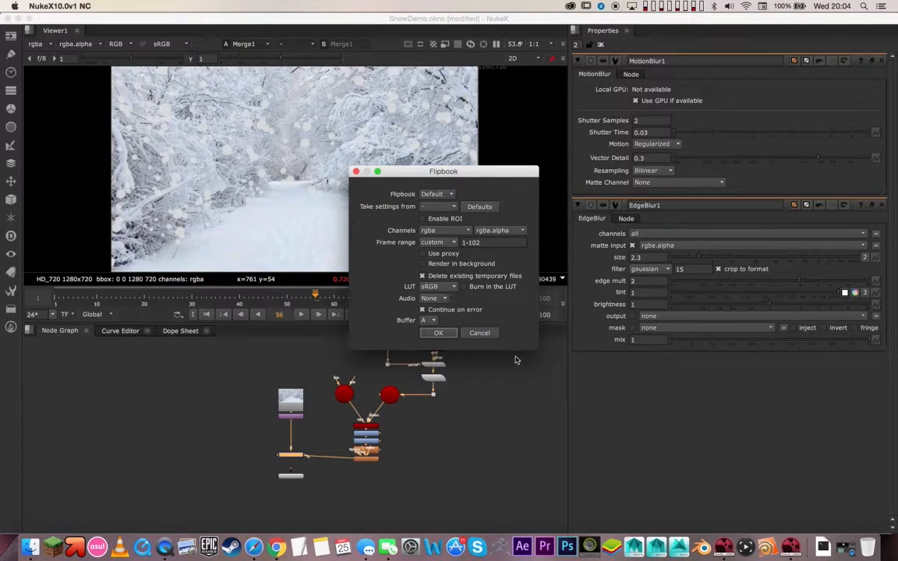
pyautogui.click(476, 243)
pyautogui.moveTo(480, 244); pyautogui.dragTo(471, 244)
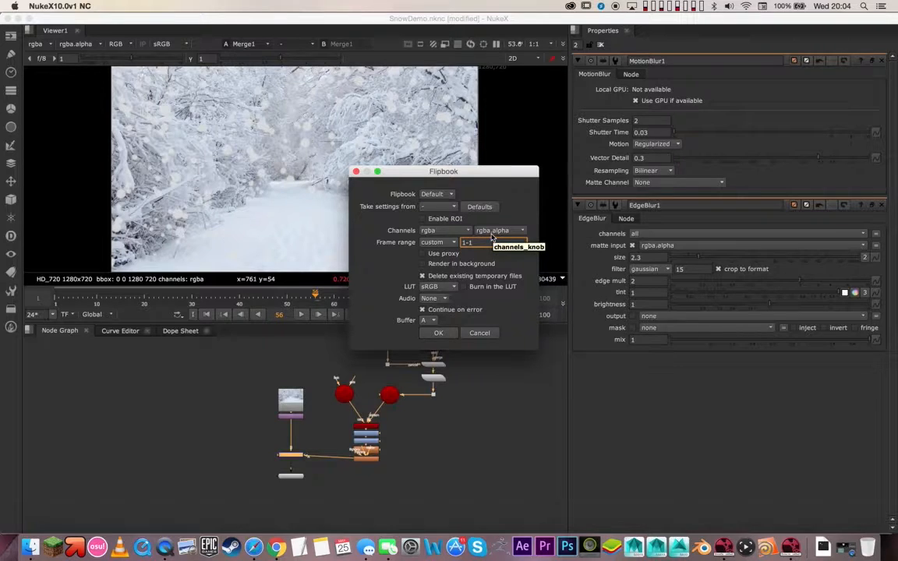
pyautogui.write('50')
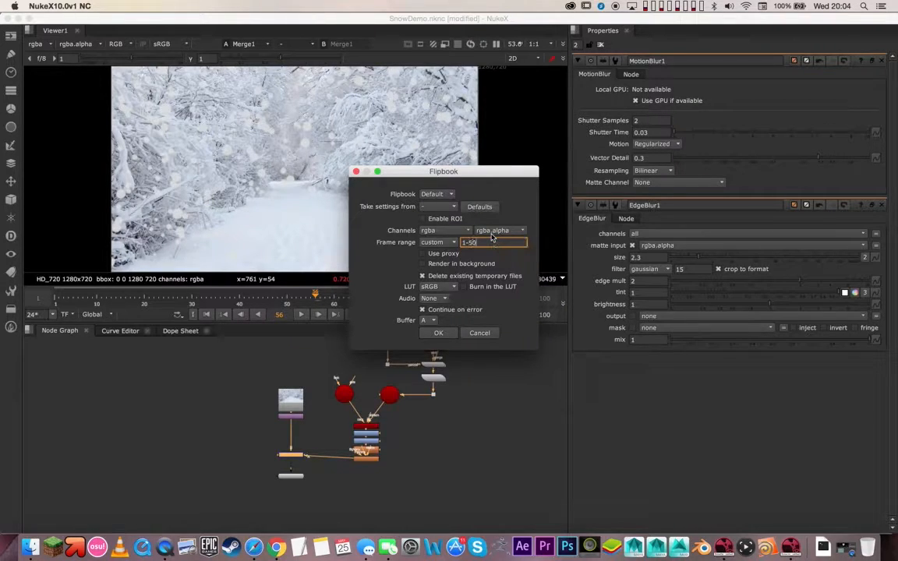
pyautogui.click(445, 334)
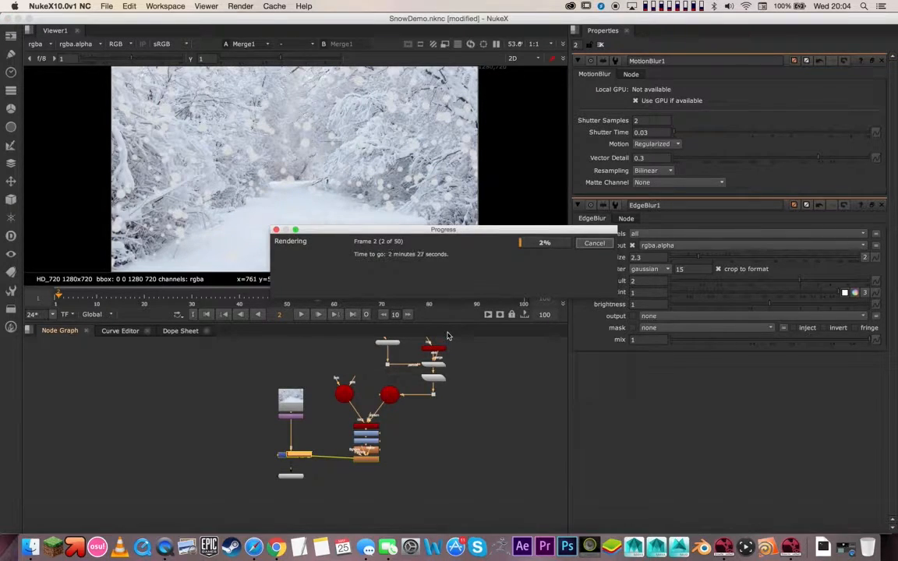
pyautogui.click(596, 243)
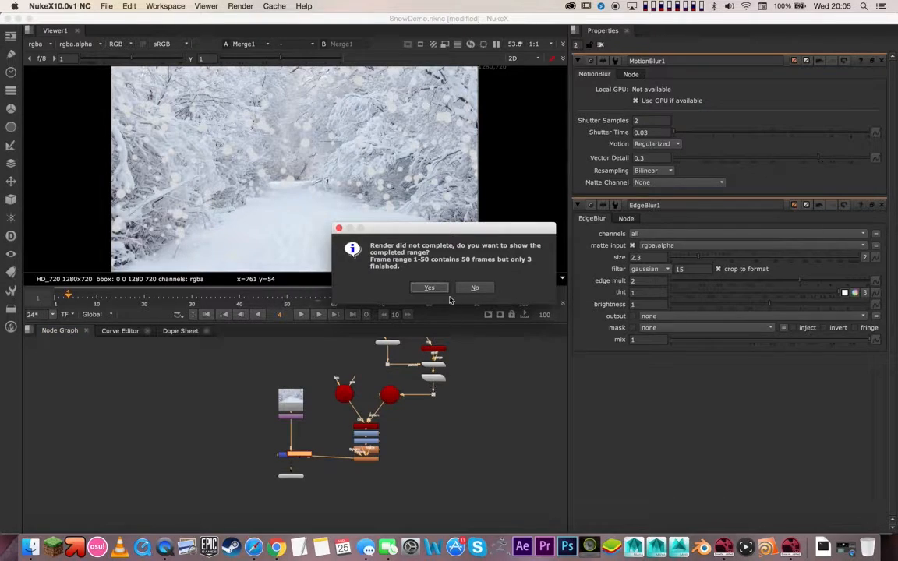
pyautogui.click(475, 288)
# Add a ParticleCache node and insert it on the connection feeding the particles into Scene1
pyautogui.click(443, 385)
pyautogui.click(434, 377)
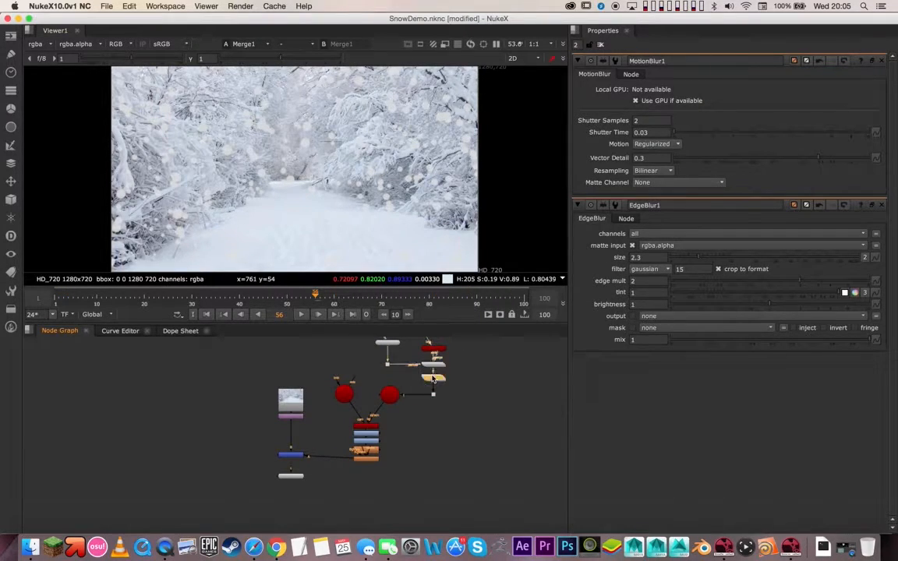
pyautogui.press('Tab')
pyautogui.write('part')
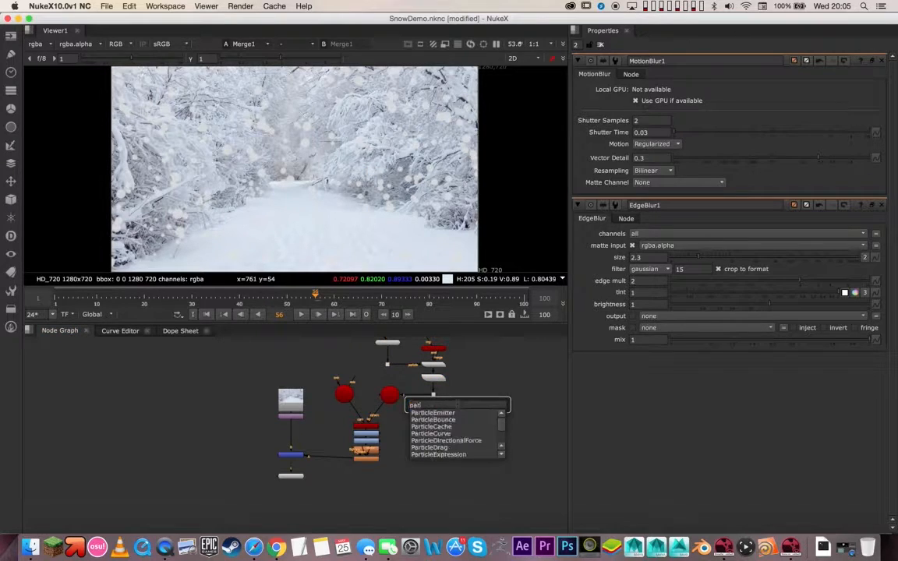
pyautogui.write('icleca')
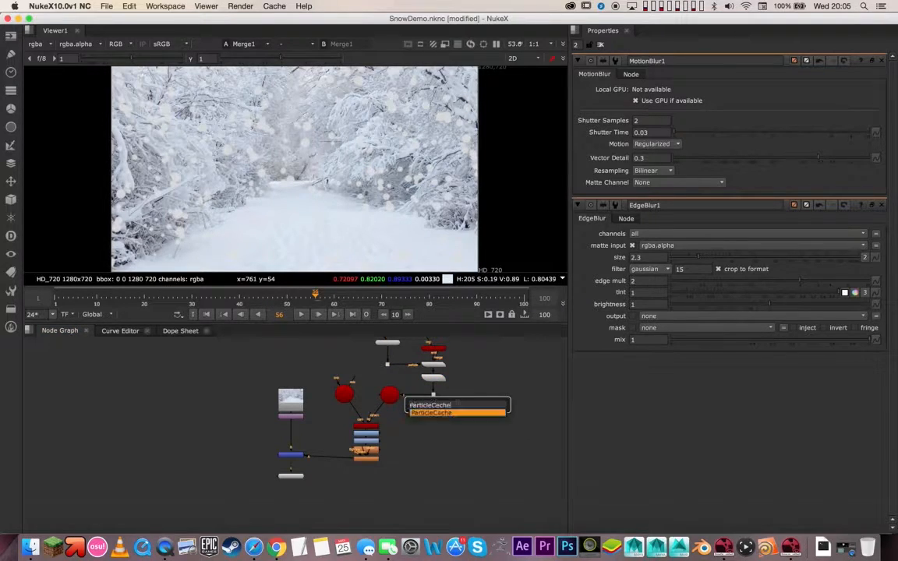
pyautogui.press('Return')
pyautogui.scroll(3, 446, 399)
pyautogui.scroll(3, 446, 399)
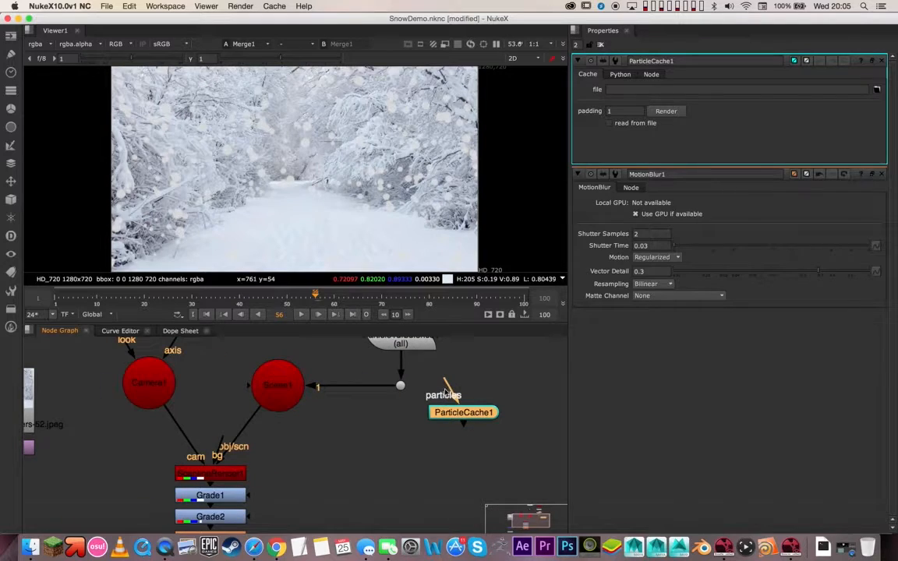
pyautogui.moveTo(465, 413); pyautogui.dragTo(357, 391)
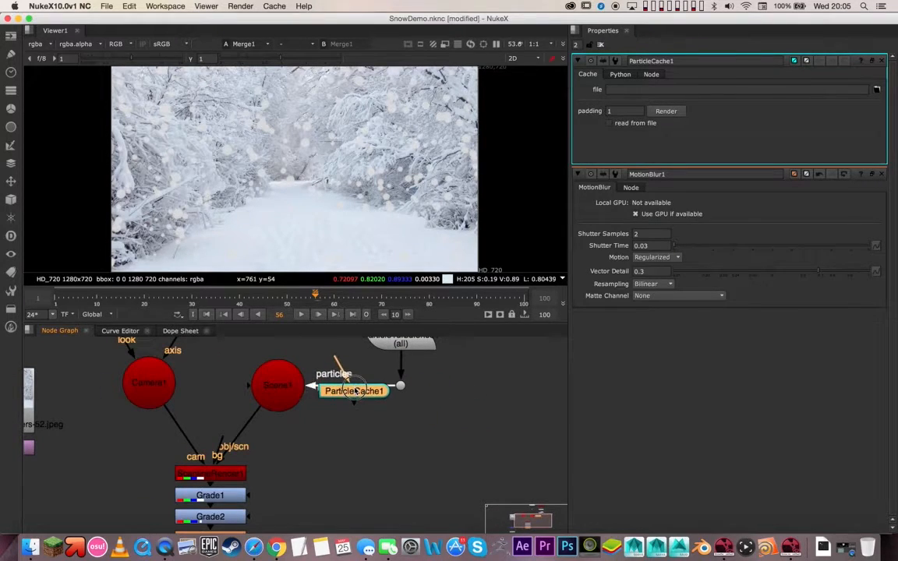
# Set ParticleCache1's file to snowtest#### in the cachetest folder and render the particle cache
pyautogui.click(876, 90)
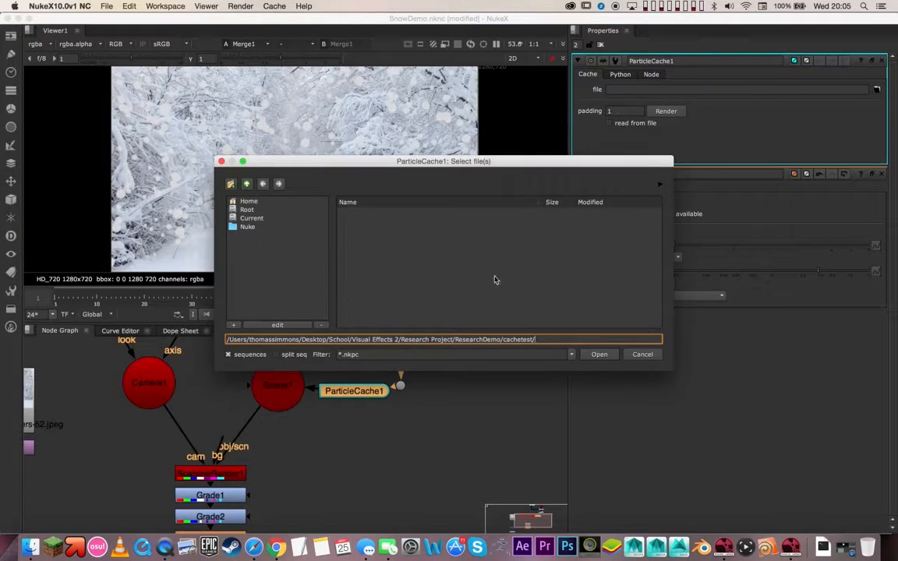
pyautogui.moveTo(537, 341); pyautogui.dragTo(631, 341)
pyautogui.click(599, 354)
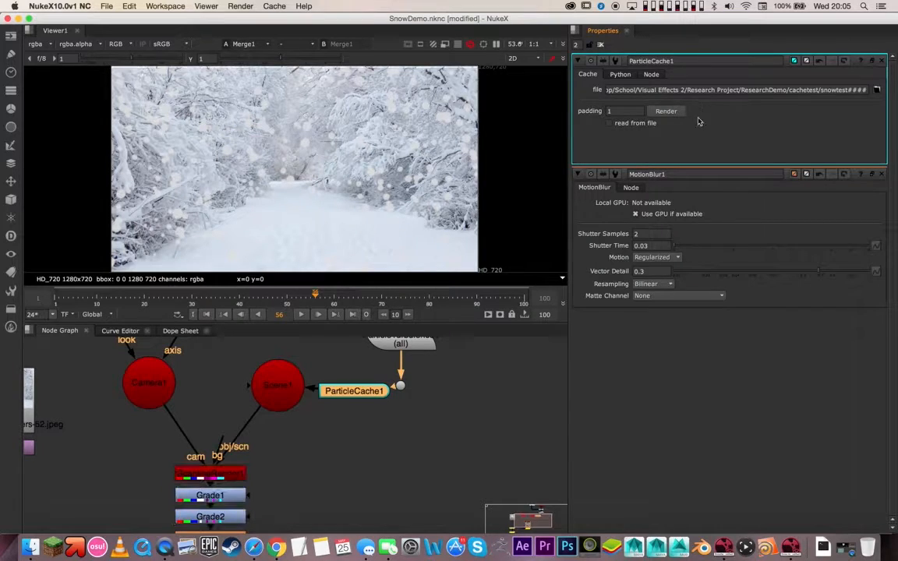
pyautogui.click(666, 111)
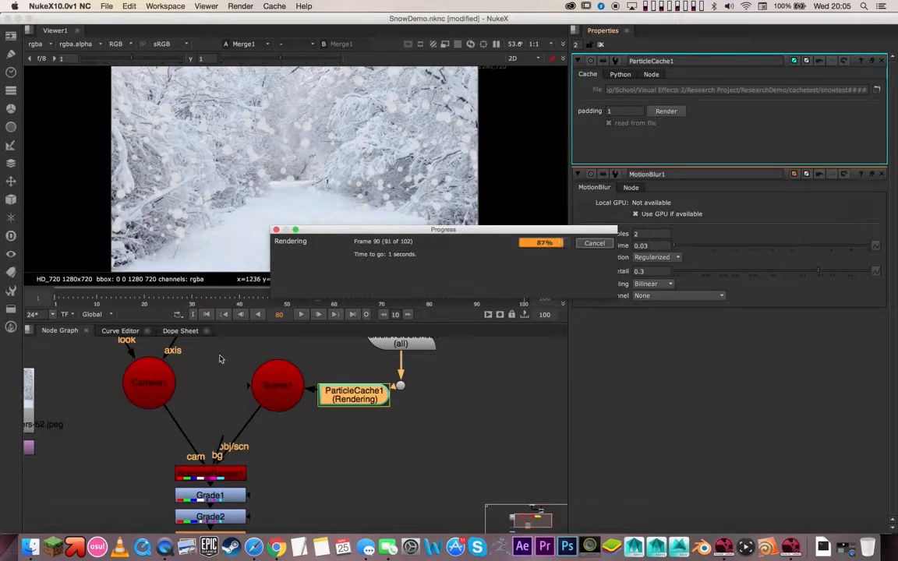
# Switch to Finder, look through the snowtest .nkpc files in the cachetest folder, and close the window
pyautogui.click(35, 545)
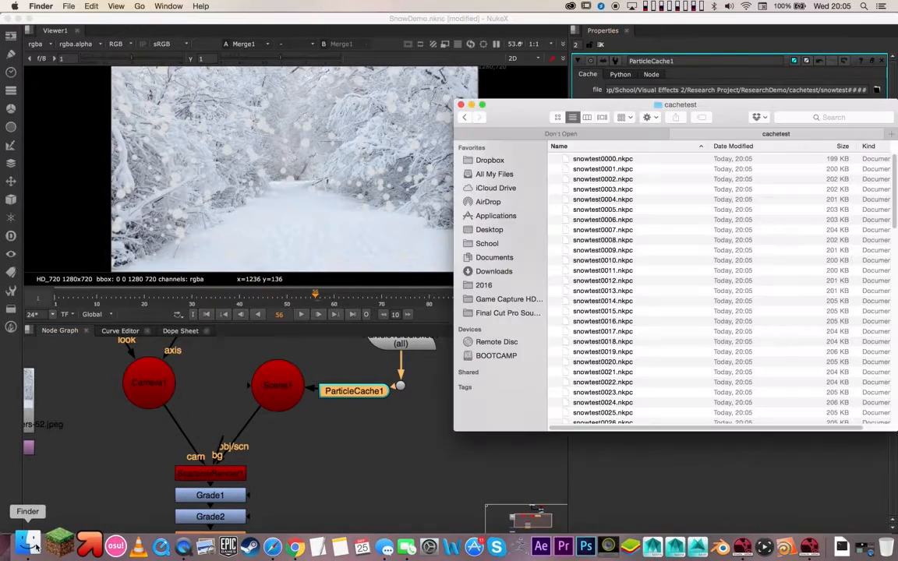
pyautogui.click(638, 159)
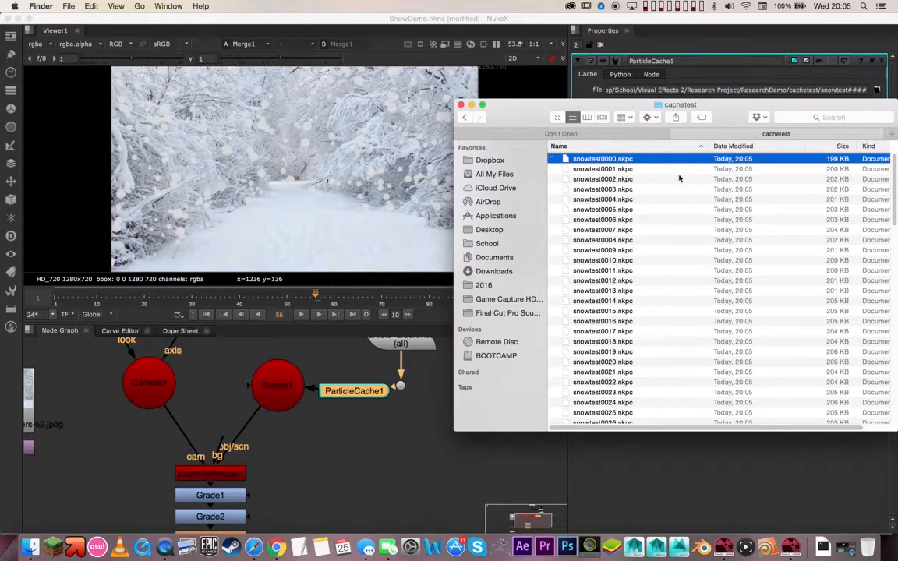
pyautogui.scroll(-15, 708, 293)
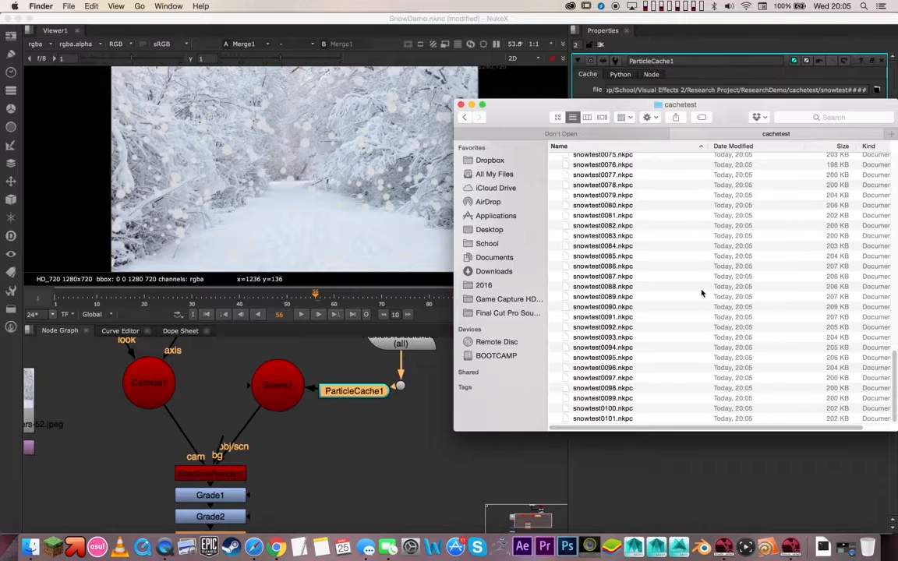
pyautogui.click(461, 105)
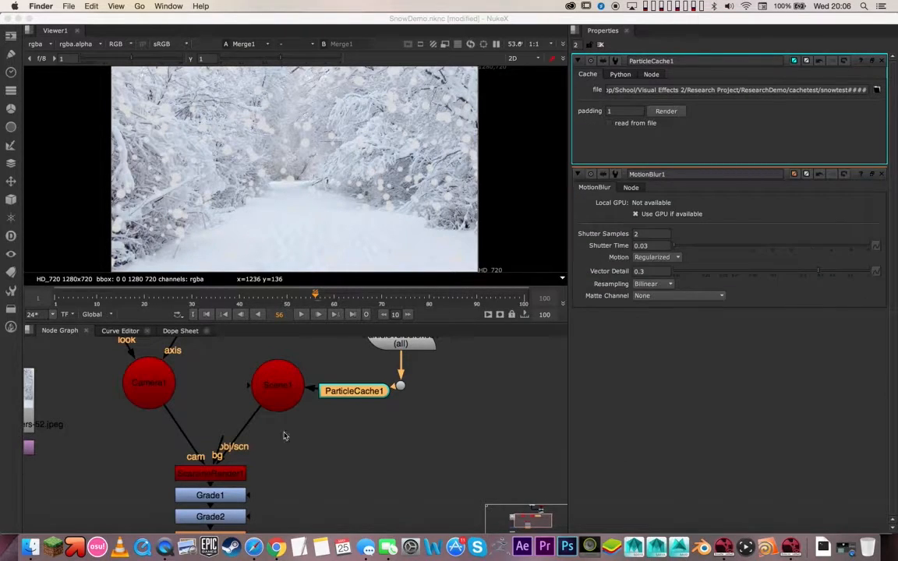
# Return to NukeX, start a flipbook render of Merge1 over frames 1-50, cancel it partway and show the completed range
pyautogui.click(321, 460)
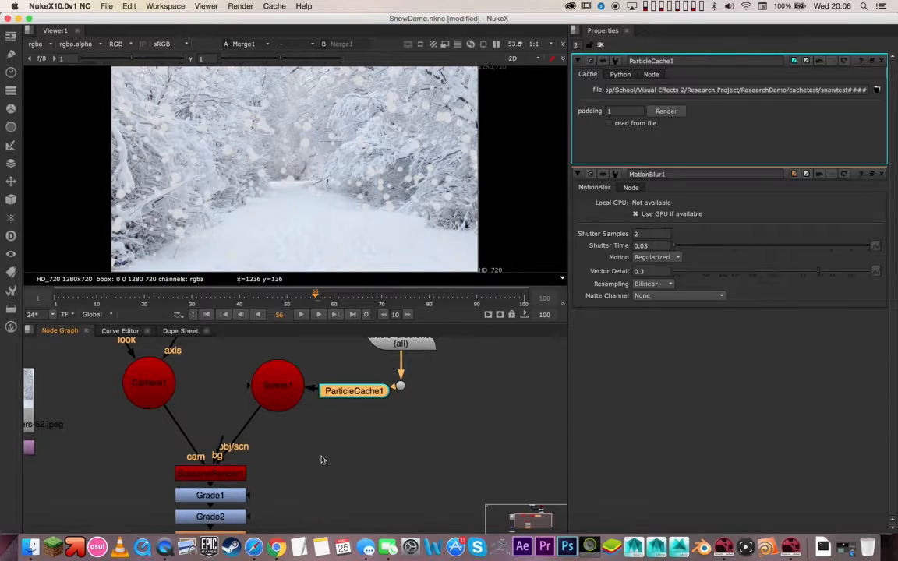
pyautogui.hscroll(-10, 164, 449)
pyautogui.scroll(-4, 165, 449)
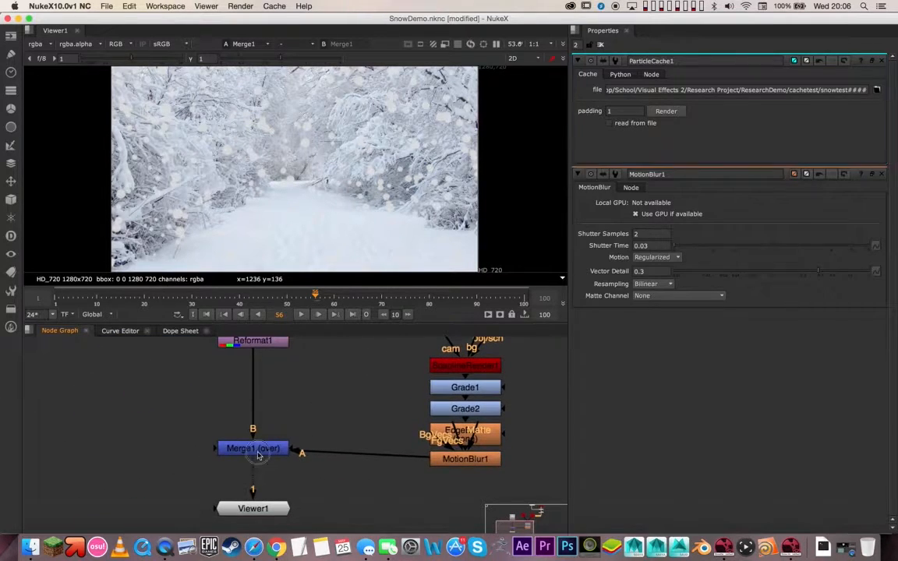
pyautogui.click(258, 454)
pyautogui.hotkey('alt', 'f')
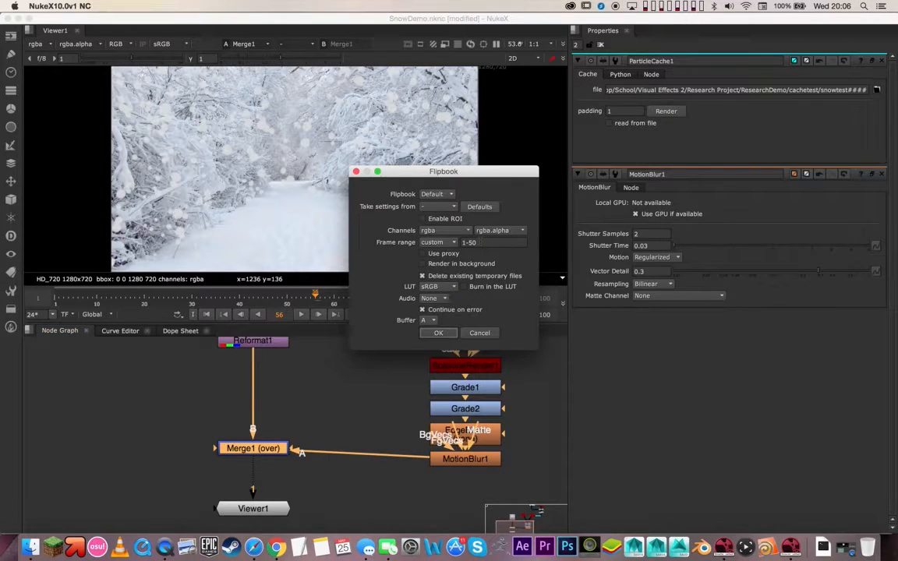
pyautogui.click(449, 333)
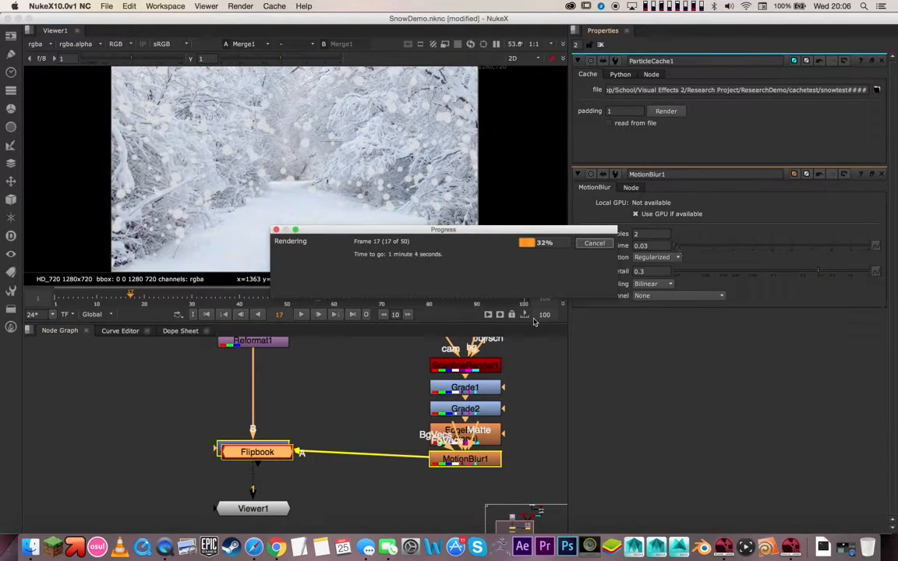
pyautogui.click(593, 243)
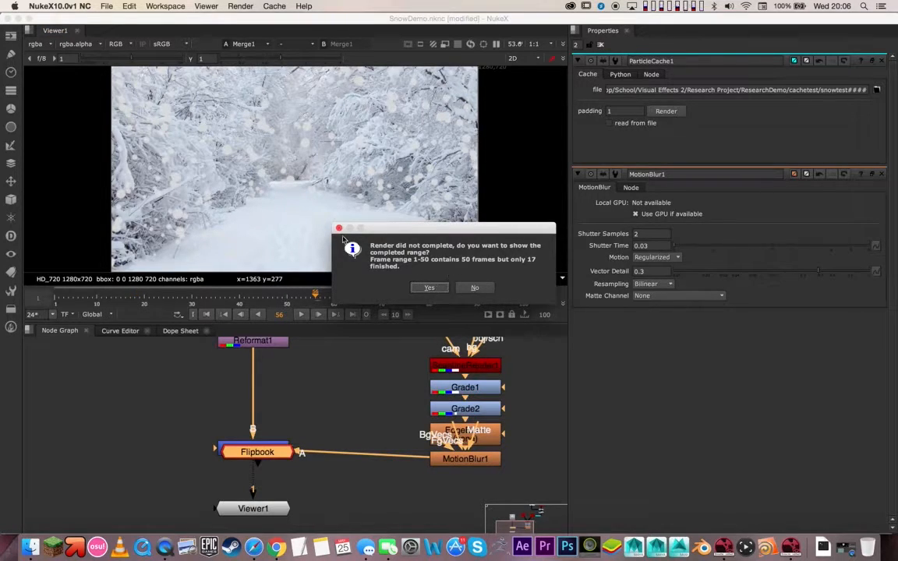
pyautogui.click(430, 289)
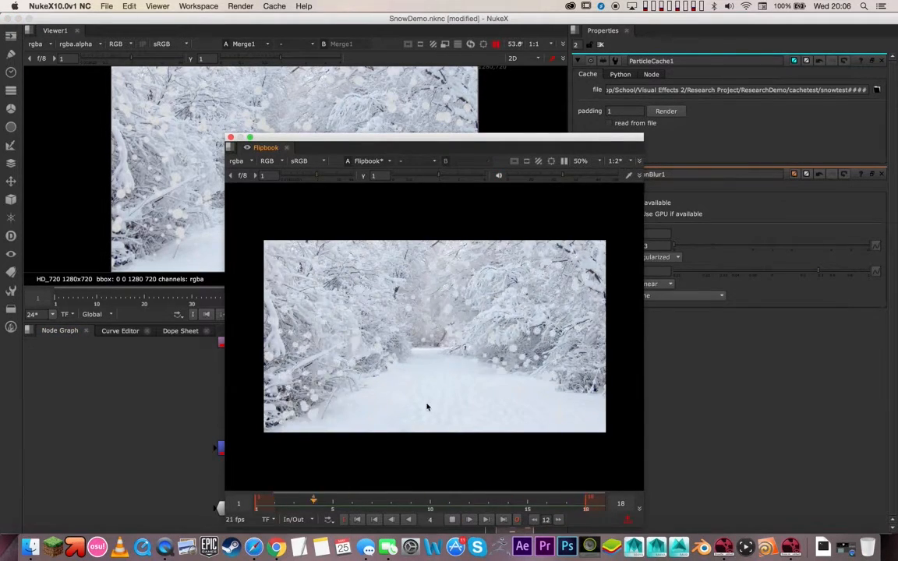
# Move the flipbook window higher, scrub through its rendered frames to check the snowfall, and close it
pyautogui.moveTo(516, 140); pyautogui.dragTo(488, 30)
pyautogui.click(250, 392)
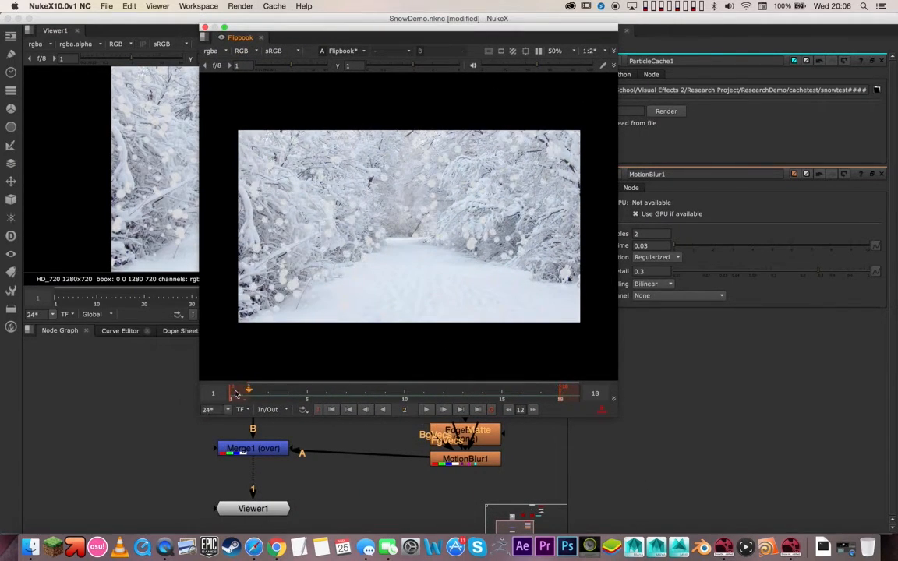
pyautogui.moveTo(250, 392); pyautogui.dragTo(501, 394)
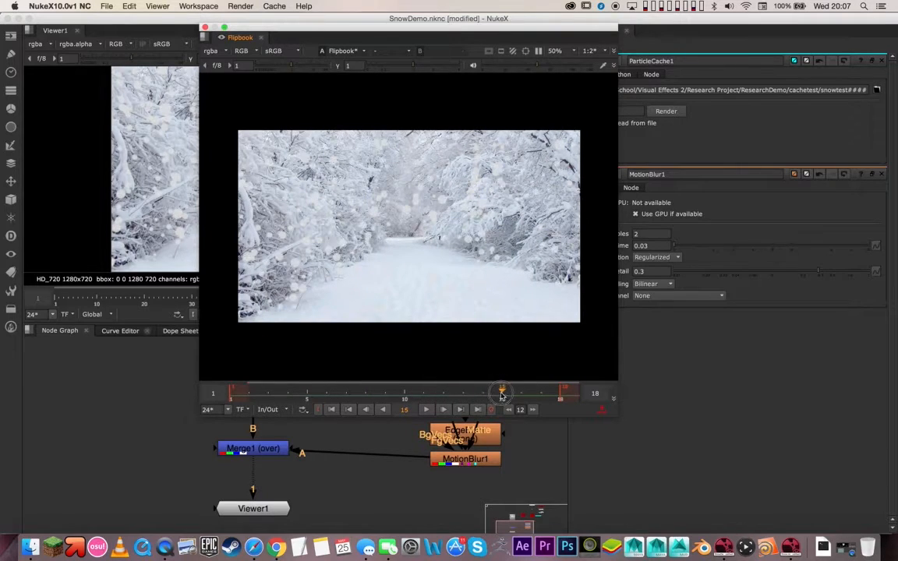
pyautogui.click(205, 28)
# Set ParticleEmitter1's velocity to 0.11 and max lifetime to 30 while checking the particles in the 3D view
pyautogui.hscroll(5, 386, 397)
pyautogui.scroll(3, 387, 397)
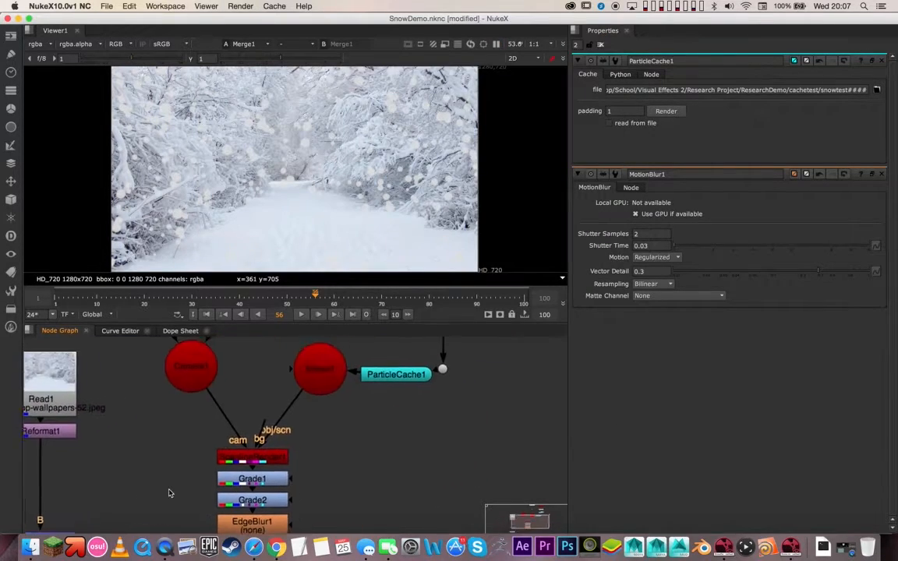
pyautogui.scroll(3, 415, 458)
pyautogui.hscroll(3, 415, 459)
pyautogui.doubleClick(312, 416)
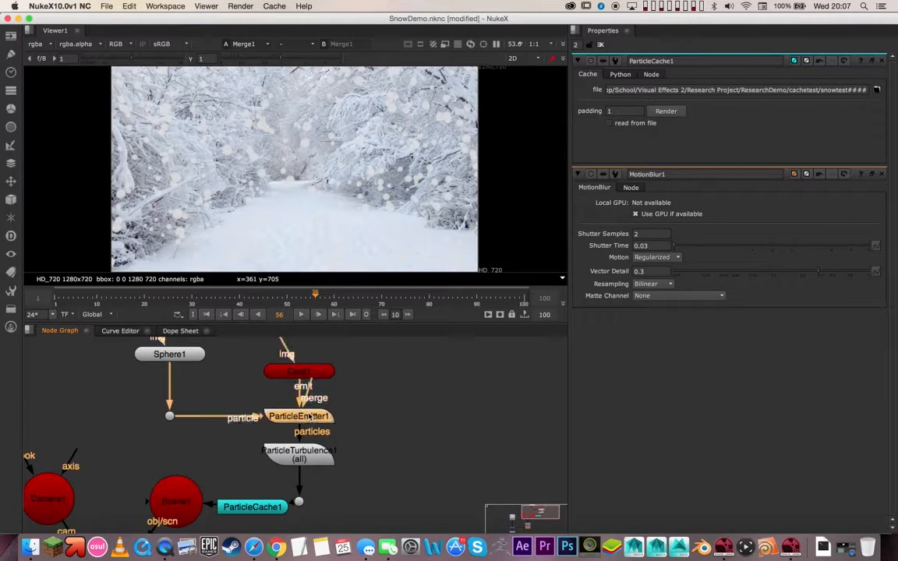
pyautogui.moveTo(781, 262); pyautogui.dragTo(757, 260)
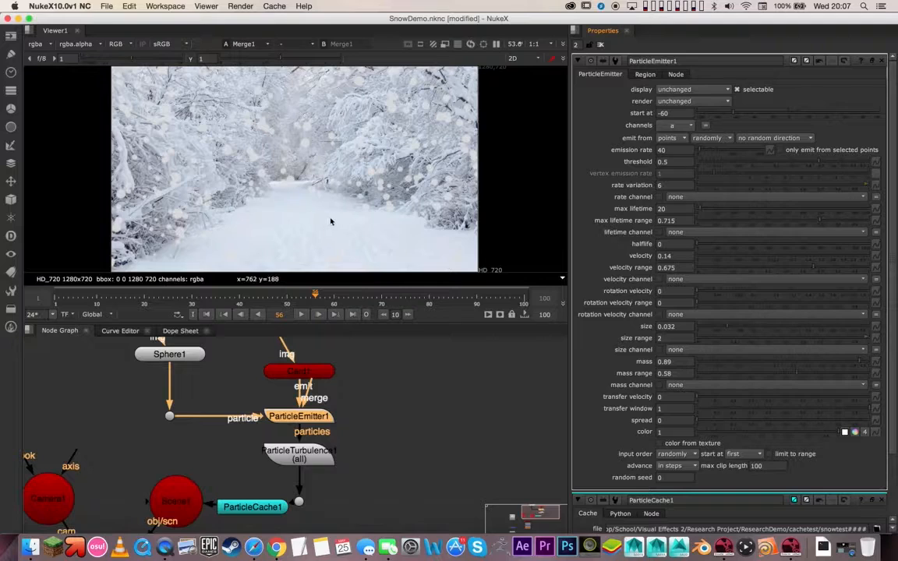
pyautogui.press('Tab')
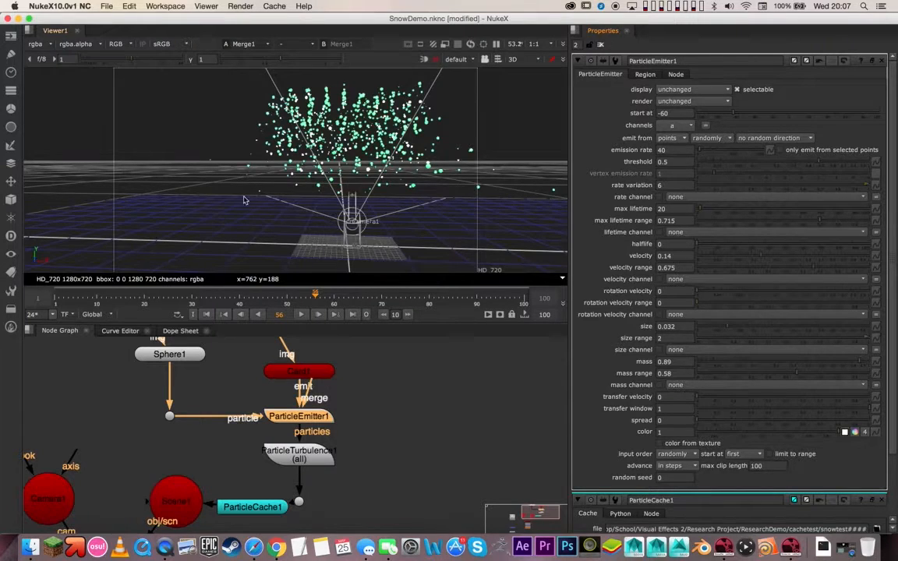
pyautogui.moveTo(296, 180); pyautogui.dragTo(352, 172)
pyautogui.moveTo(757, 259); pyautogui.dragTo(754, 259)
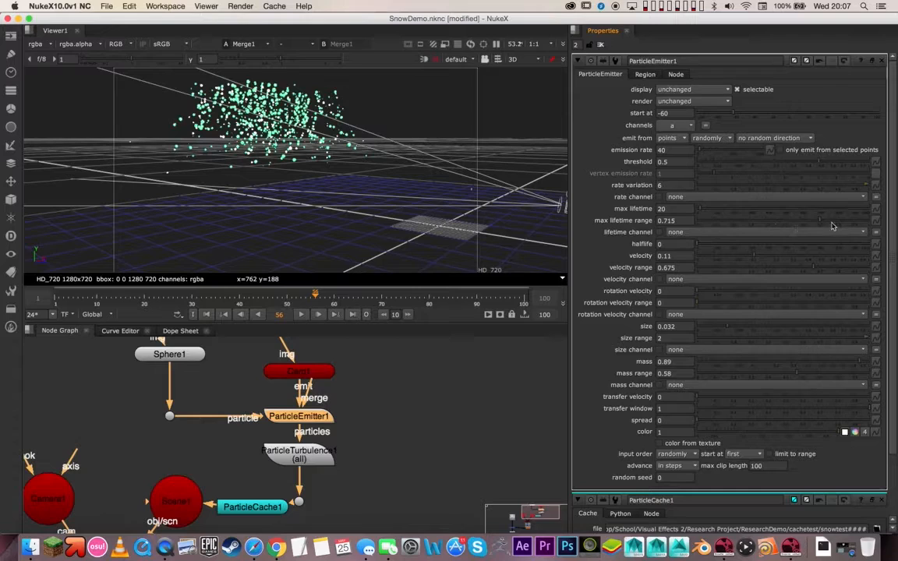
pyautogui.click(671, 208)
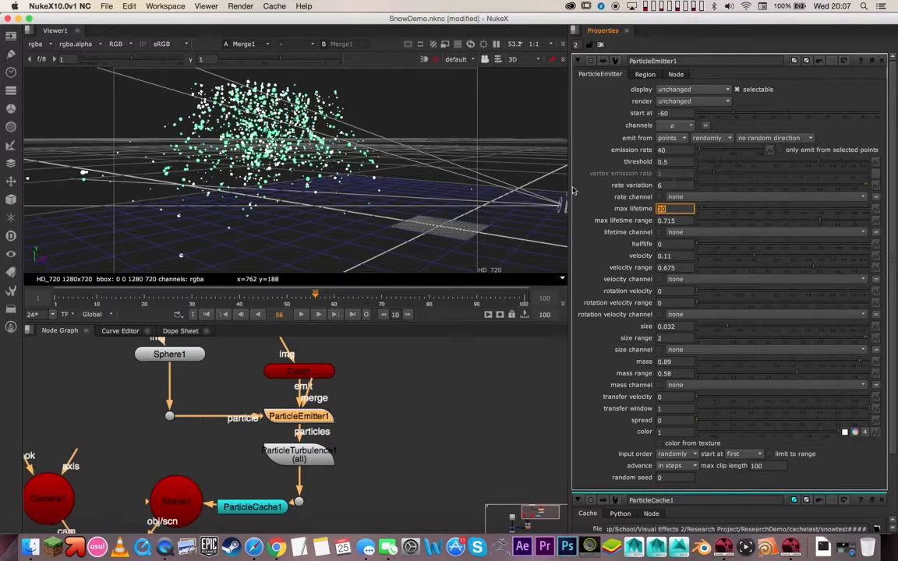
# Lower Card1 in the 3D view to a Y translation of about 4.03
pyautogui.doubleClick(299, 371)
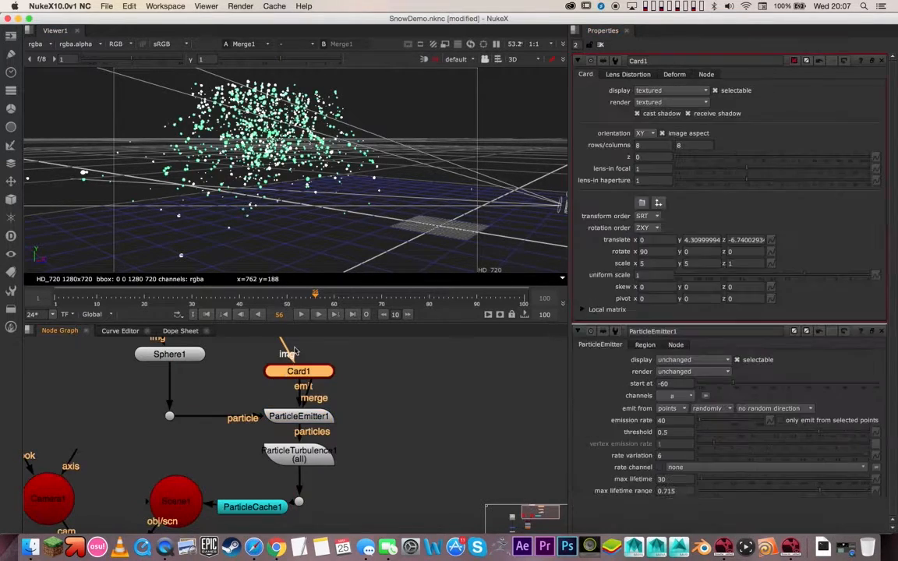
pyautogui.keyDown('alt'); pyautogui.moveTo(318, 166); pyautogui.dragTo(320, 214); pyautogui.keyUp('alt')
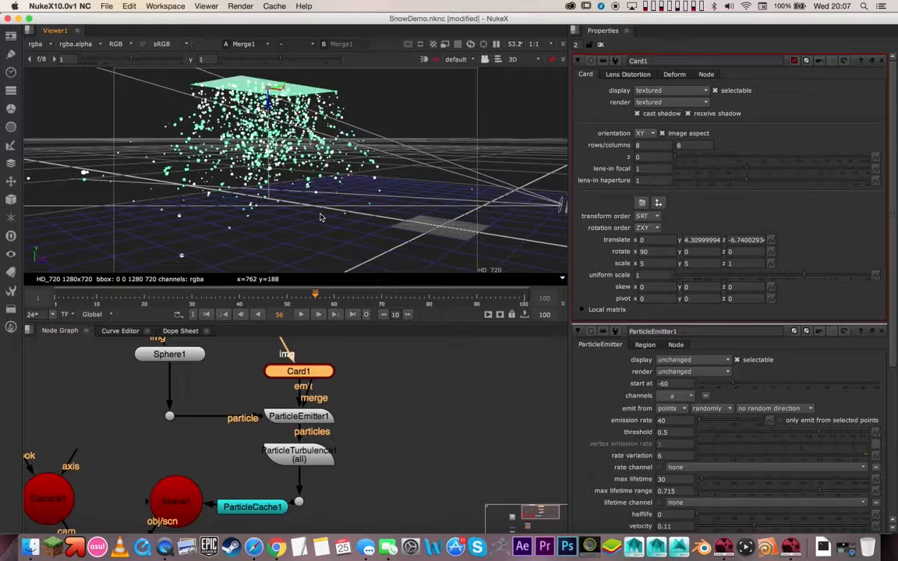
pyautogui.keyDown('alt'); pyautogui.moveTo(327, 135); pyautogui.dragTo(420, 157, button='right'); pyautogui.keyUp('alt')
pyautogui.moveTo(223, 131); pyautogui.dragTo(223, 141)
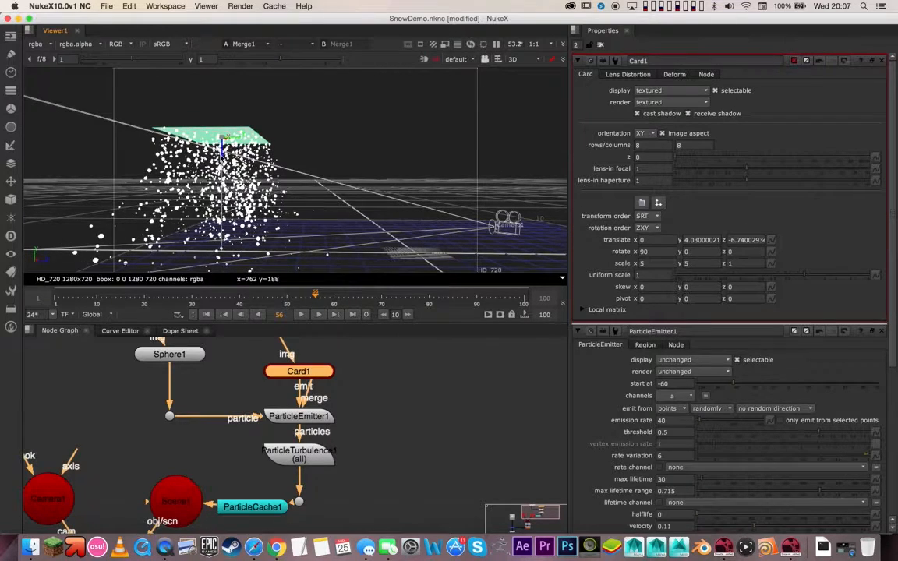
# Set ParticleTurbulence1's strength to 0.02 in both x and z
pyautogui.doubleClick(301, 456)
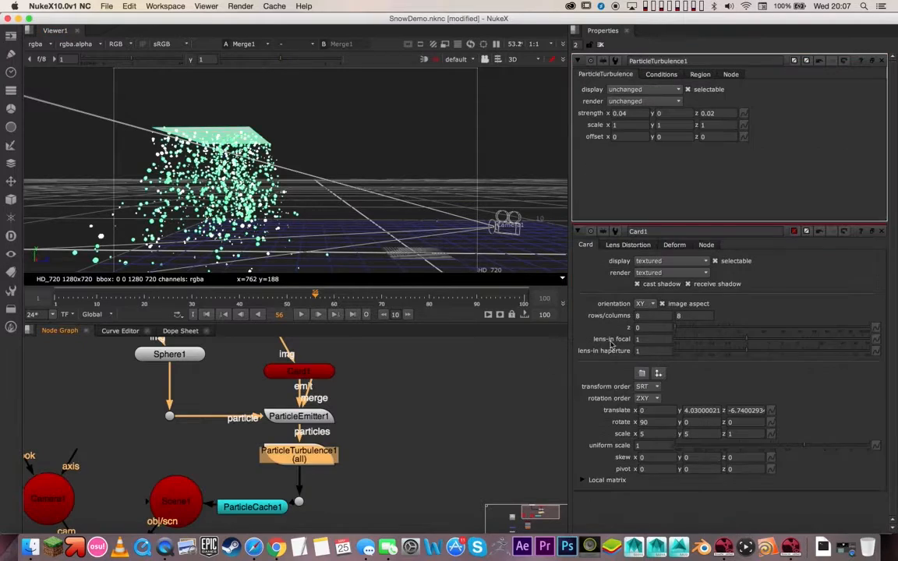
pyautogui.click(629, 114)
pyautogui.press('BackSpace')
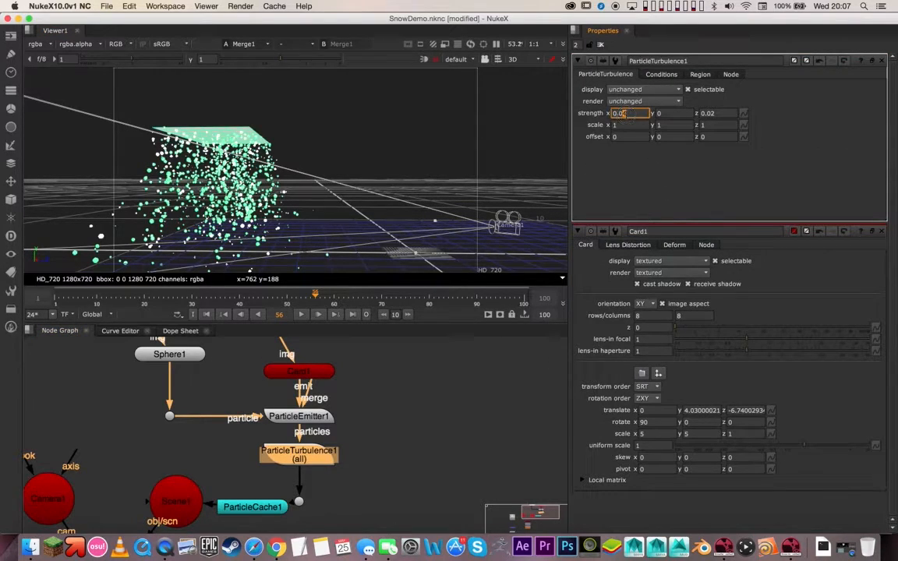
pyautogui.click(711, 114)
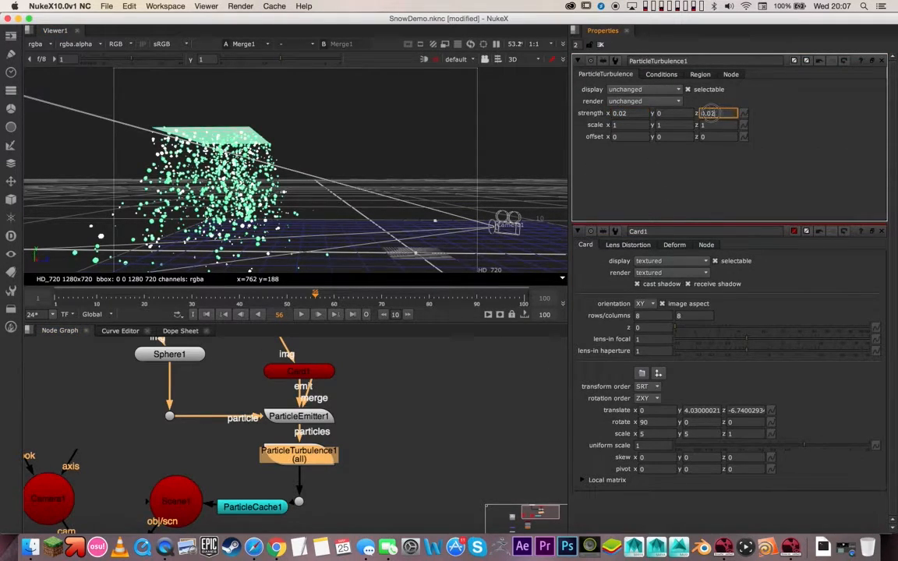
pyautogui.write('0.0')
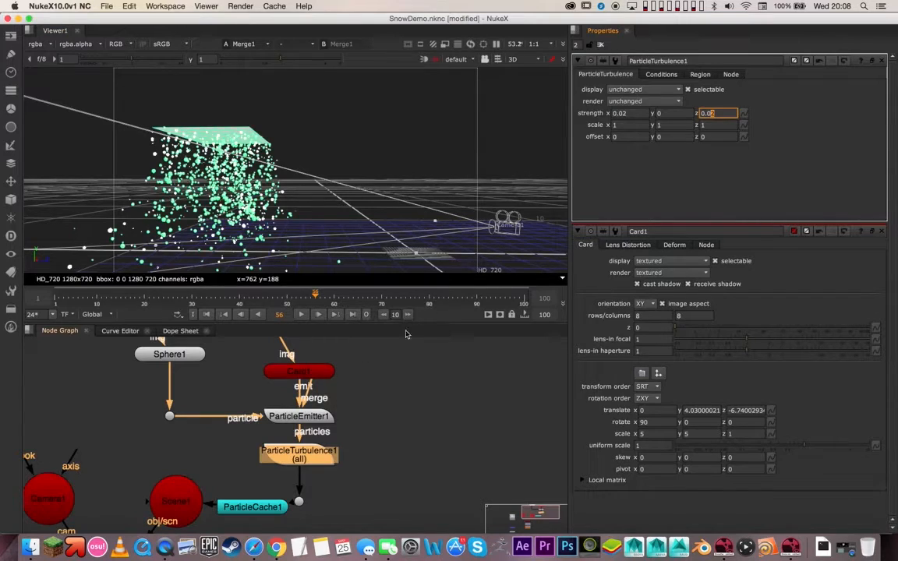
# Tilt Camera1 slightly upward in the 3D view
pyautogui.doubleClick(48, 499)
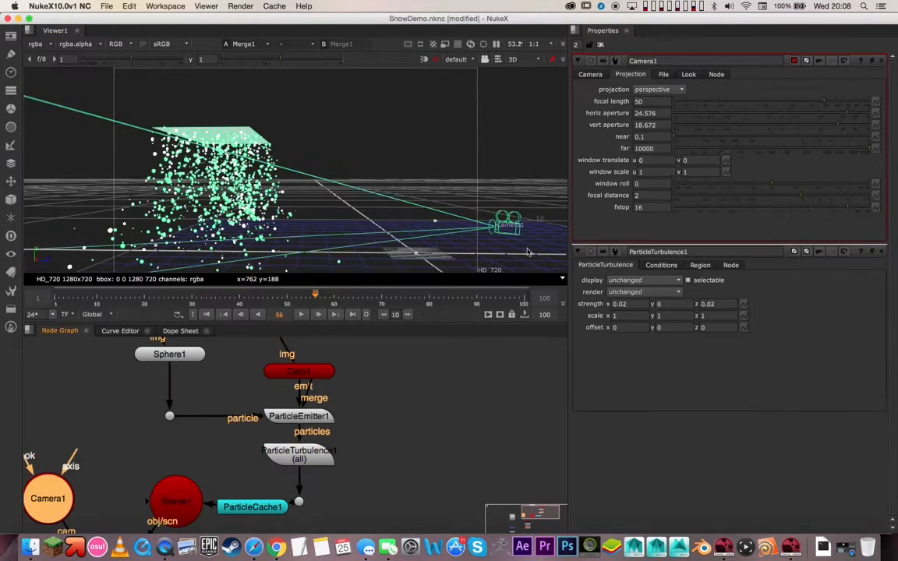
pyautogui.click(520, 226)
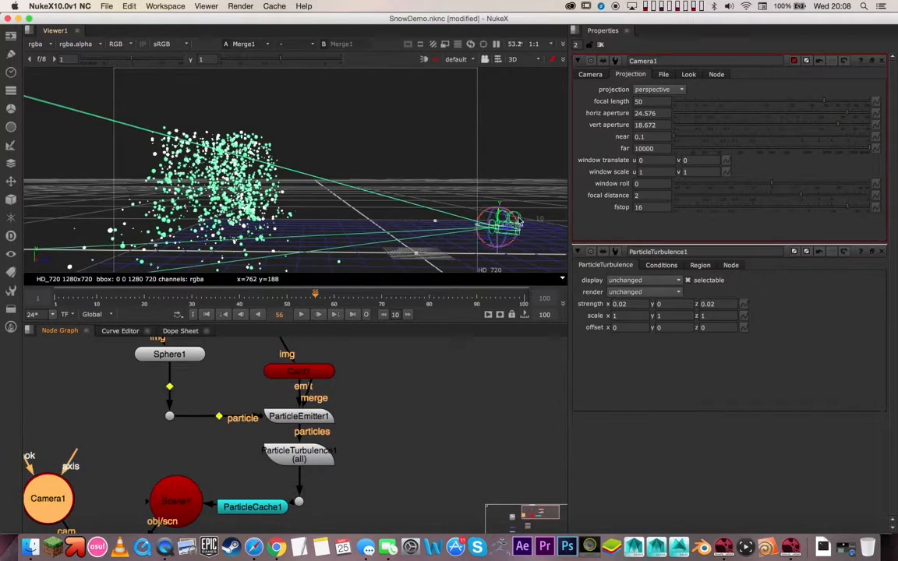
pyautogui.moveTo(516, 220); pyautogui.dragTo(517, 224)
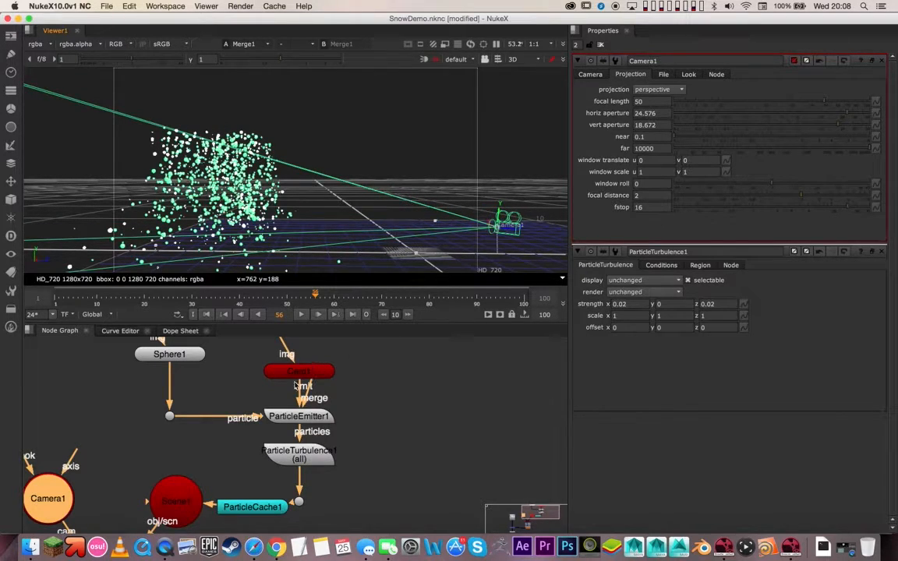
# Tilt Card1 to a rotation of about 79.29, 180, 180 so its camera-side edge drops, and return to the 2D view
pyautogui.doubleClick(297, 372)
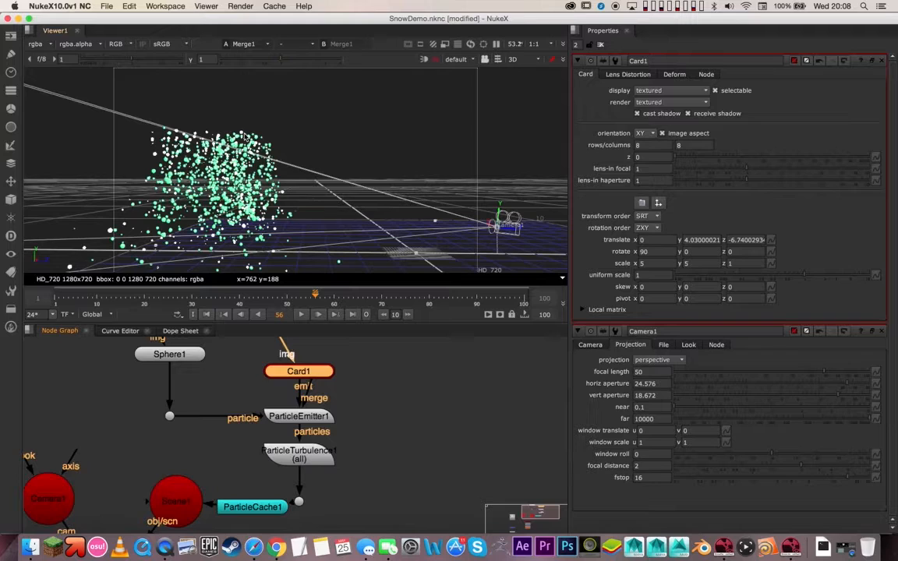
pyautogui.moveTo(238, 121); pyautogui.dragTo(238, 128)
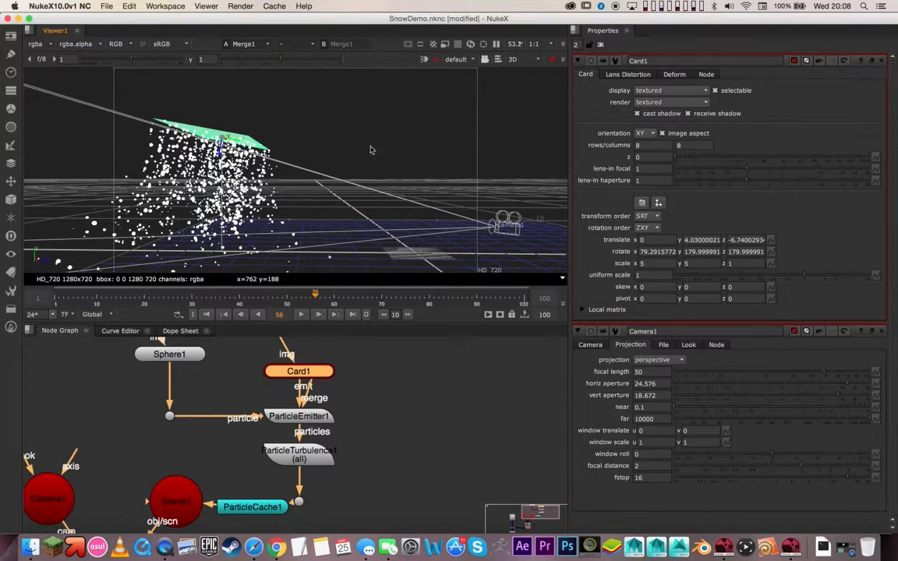
pyautogui.press('Tab')
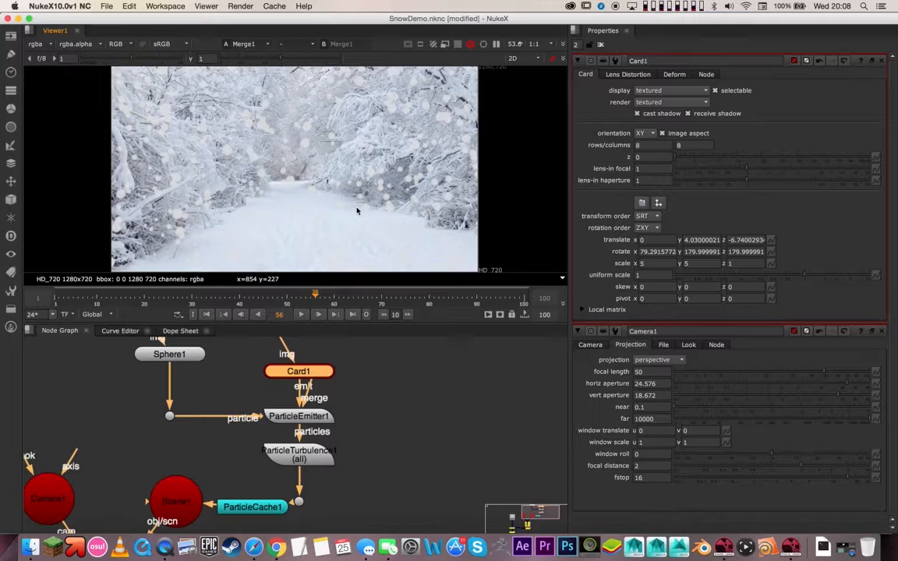
# Play a few frames of the composite from frame 56, stop playback and save the script
pyautogui.click(301, 316)
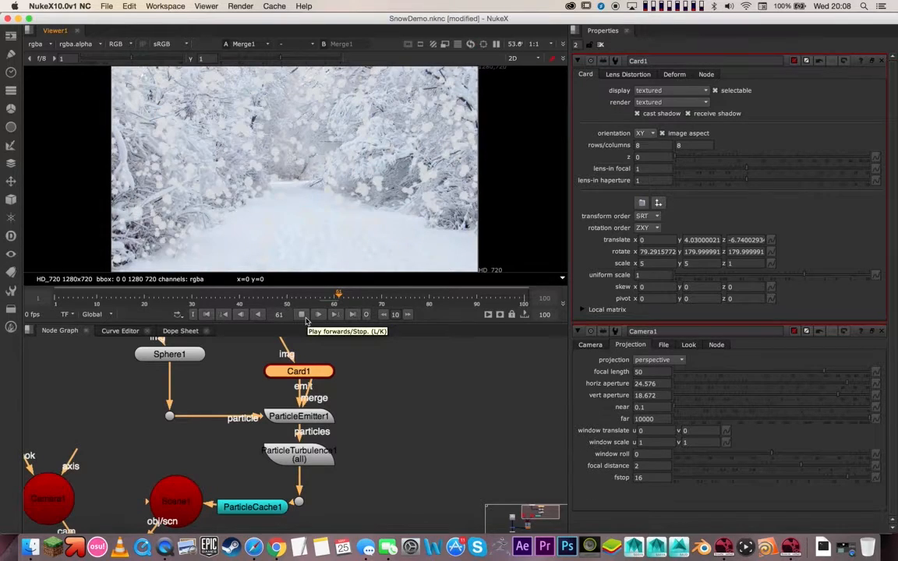
pyautogui.click(305, 317)
pyautogui.moveTo(403, 456); pyautogui.dragTo(533, 358, button='middle')
pyautogui.press('super+s')
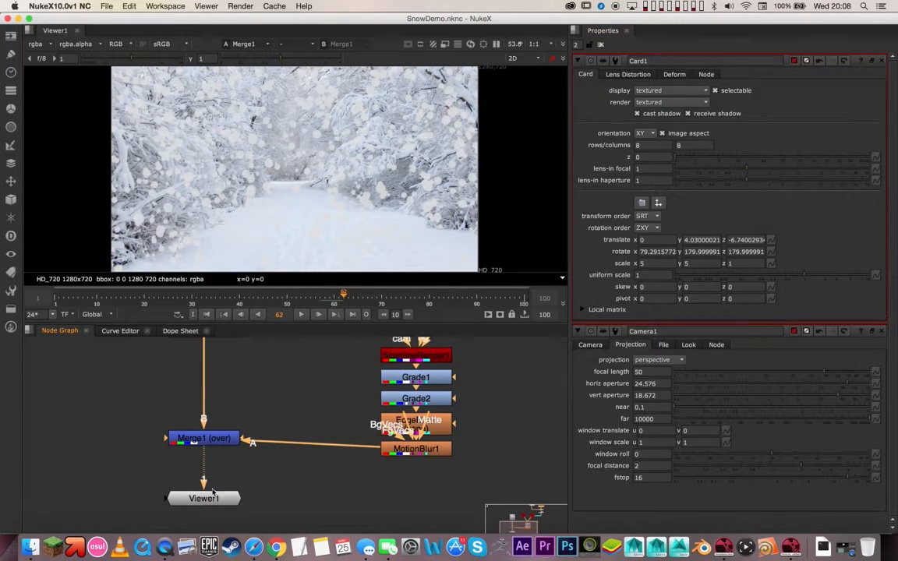
# Start another flipbook render of Merge1 over frames 1-50, stop it early, show the completed range and scrub through it
pyautogui.click(202, 441)
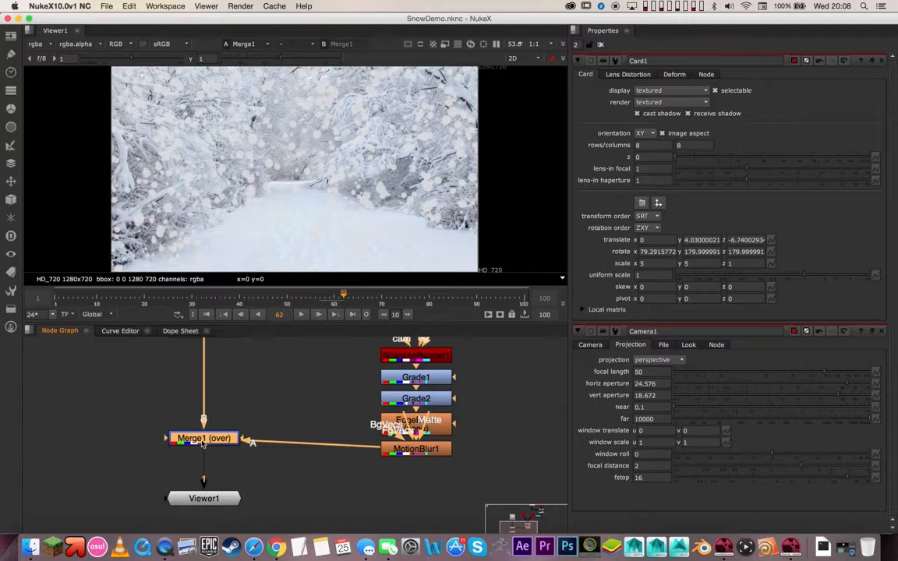
pyautogui.hotkey('alt', 'f')
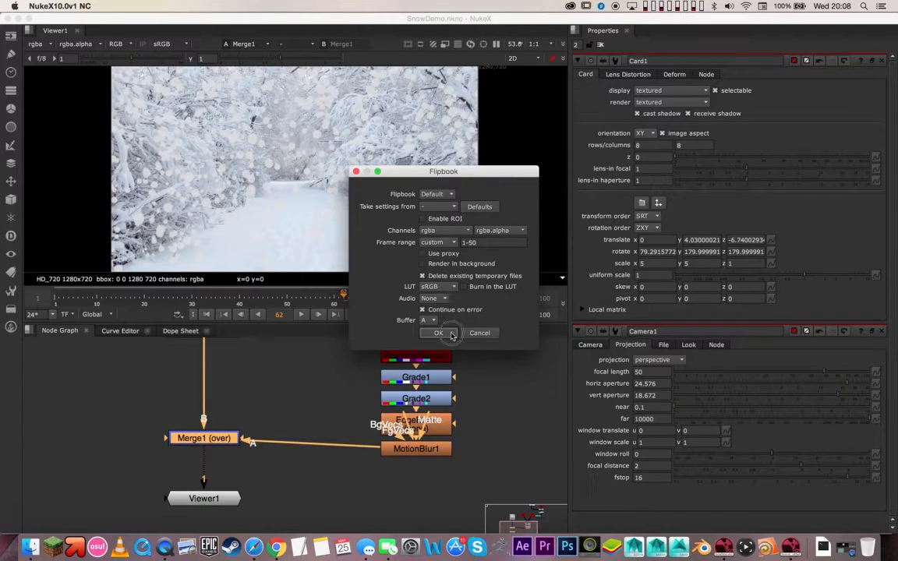
pyautogui.click(439, 332)
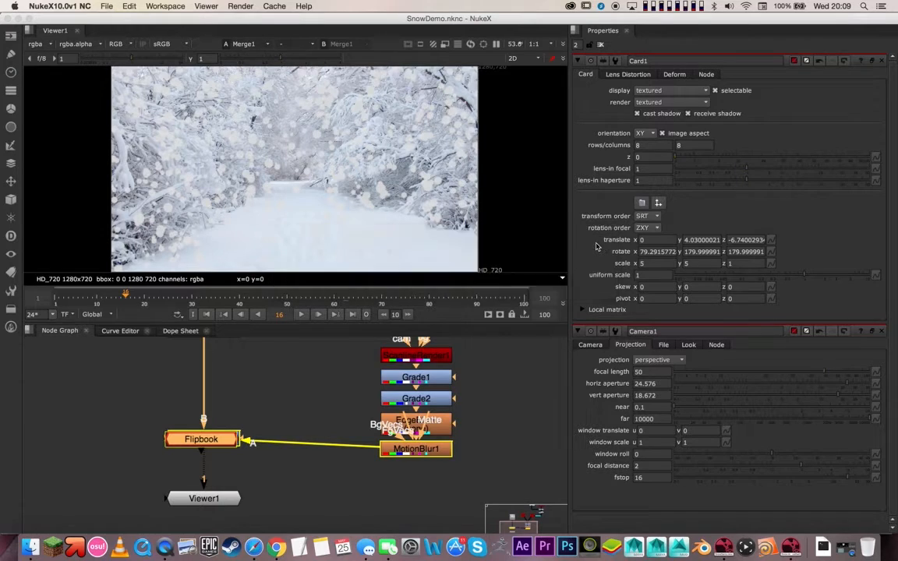
pyautogui.click(430, 288)
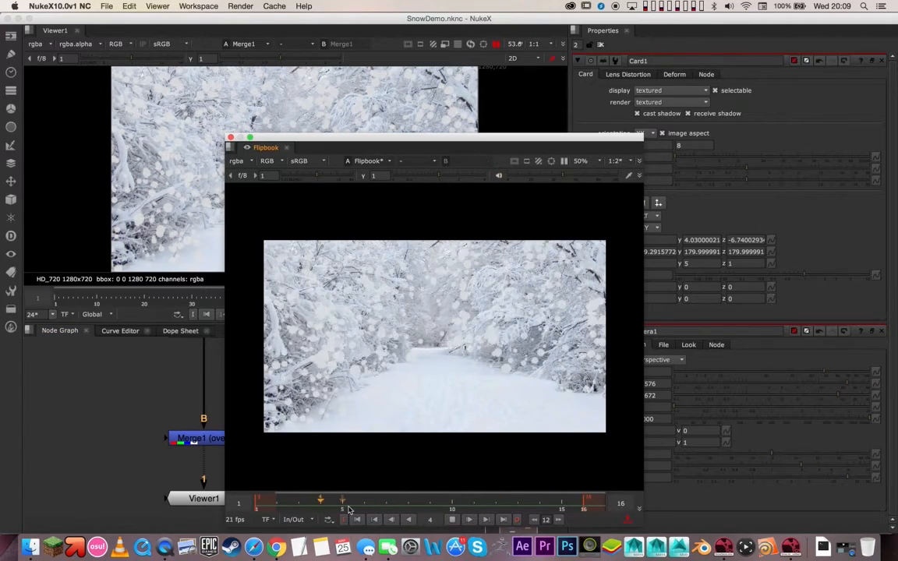
pyautogui.moveTo(364, 503); pyautogui.dragTo(542, 499)
pyautogui.moveTo(316, 511); pyautogui.dragTo(541, 508)
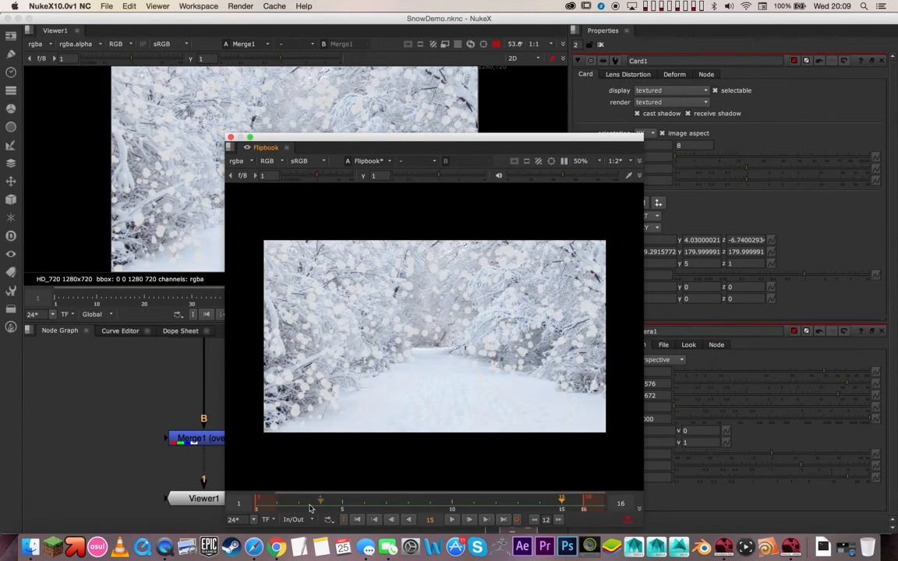